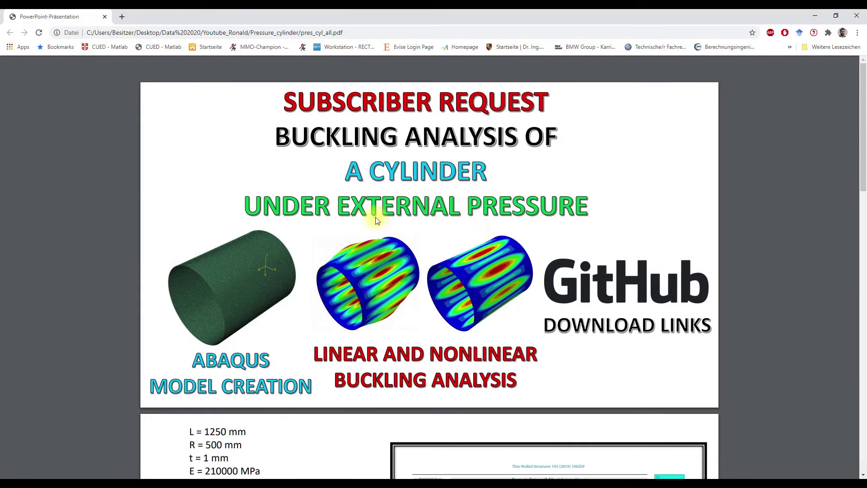
Step: Scroll the PDF to the slide giving the cylinder dimensions L = 1250 mm, R = 500 mm, t = 1 mm
scroll(375, 218, down, 6)
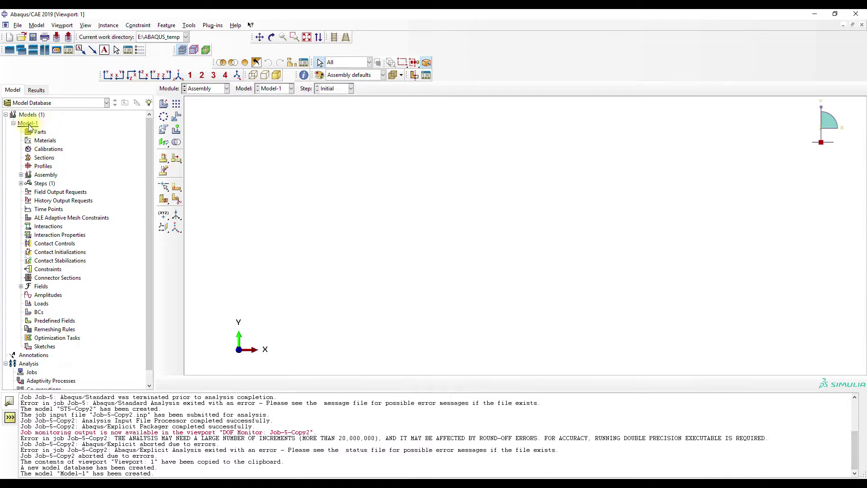
Step: Copy Model-1 into a new model named LBA
right_click(28, 126)
click(50, 138)
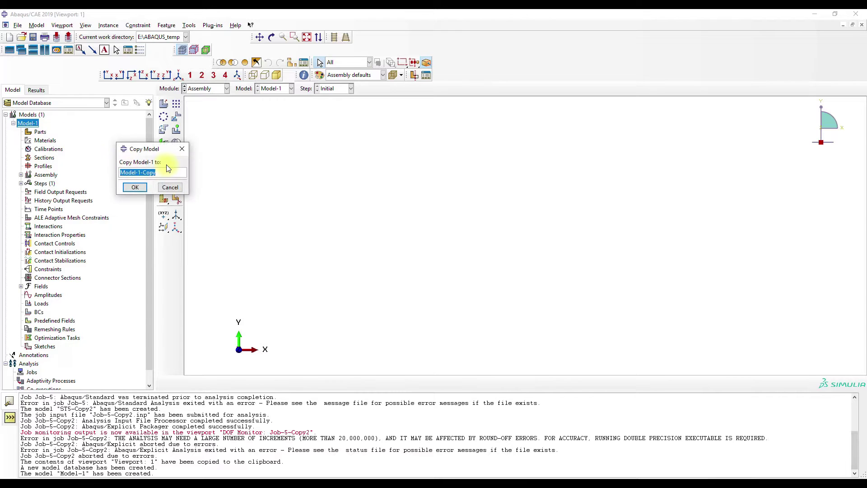
click(134, 188)
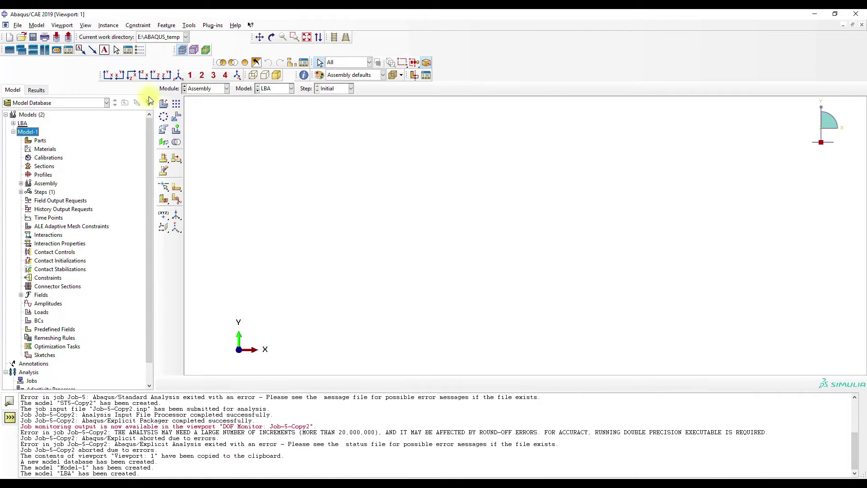
Step: Start a new 3D deformable shell extrusion part in the LBA model
click(11, 126)
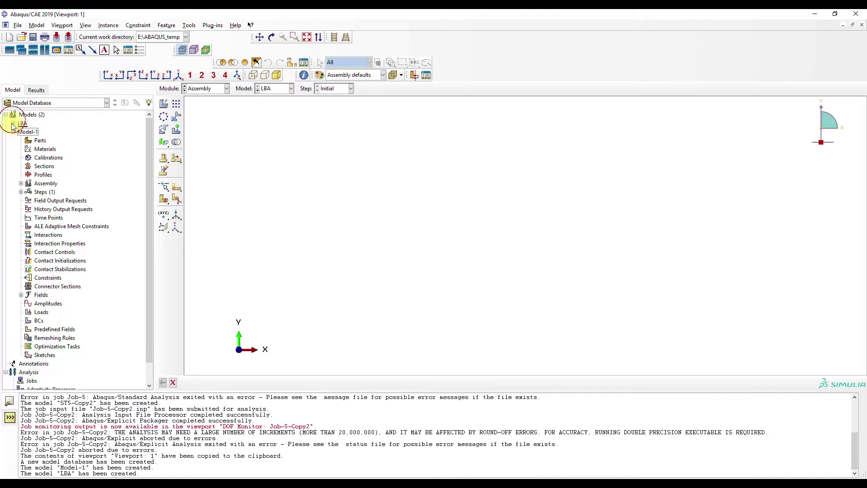
click(13, 124)
double_click(40, 131)
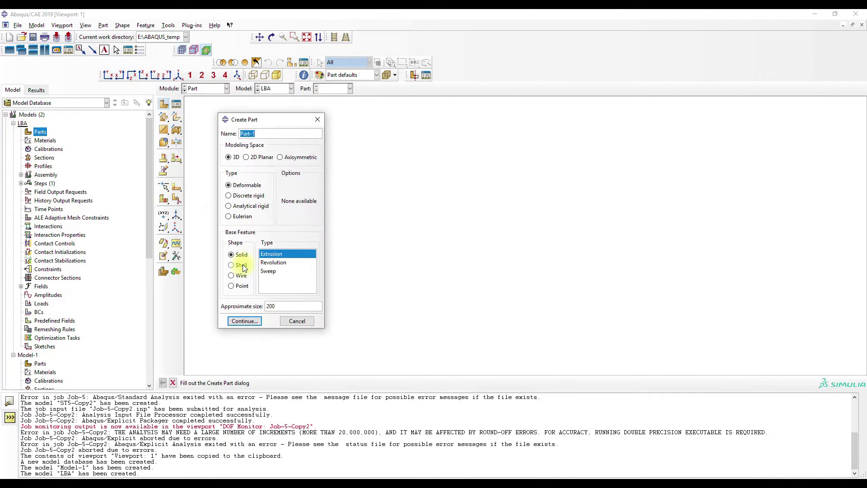
click(242, 265)
click(277, 262)
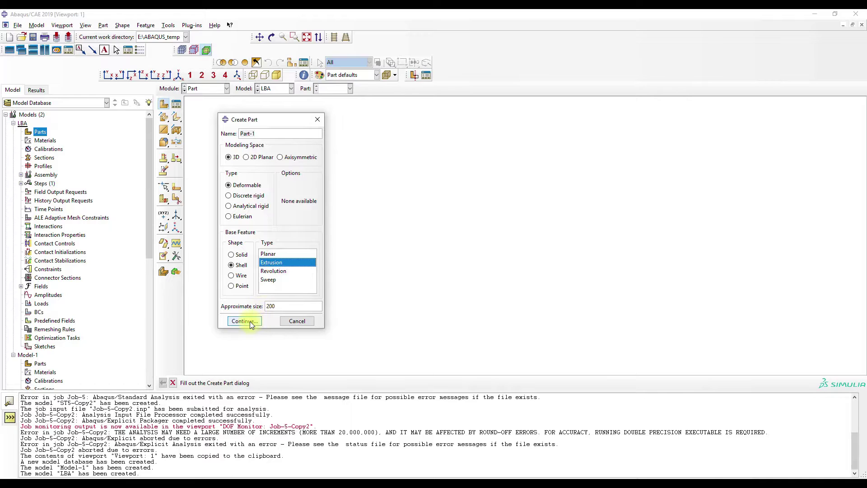
click(250, 321)
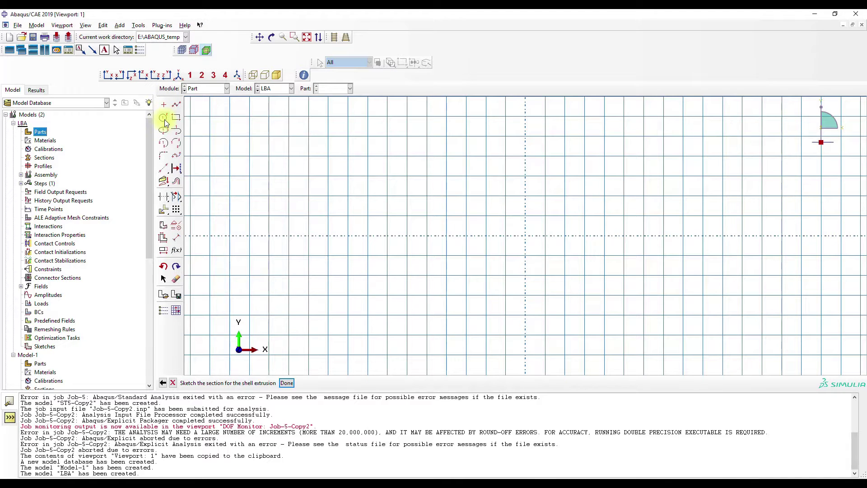
Step: Sketch a radius-500 circle centred at 0,0 and extrude it 1250 deep as a shell
click(163, 119)
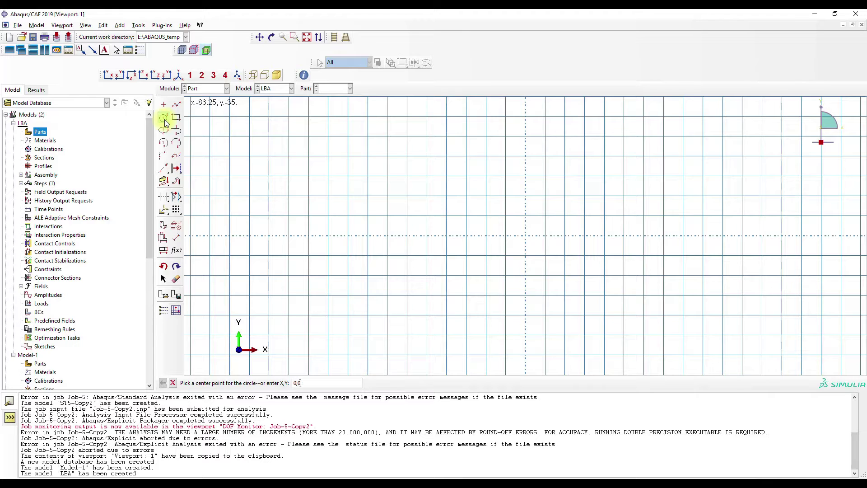
text(0,0)
key(Return)
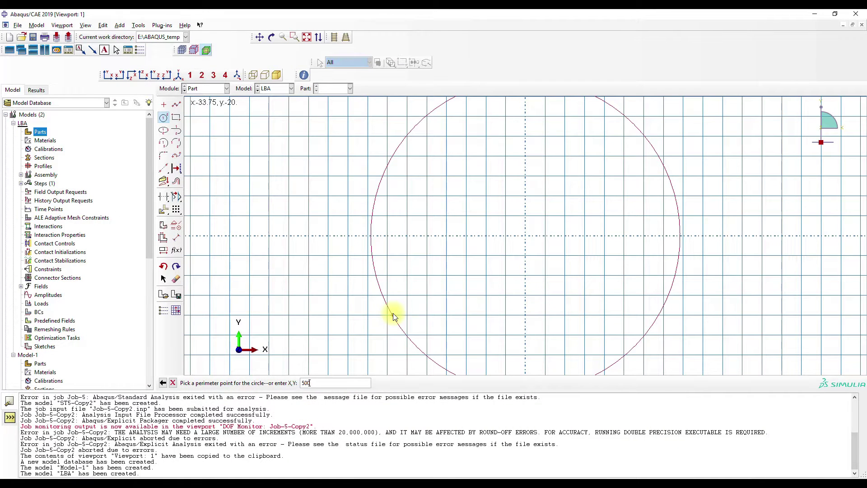
text(,0)
key(Return)
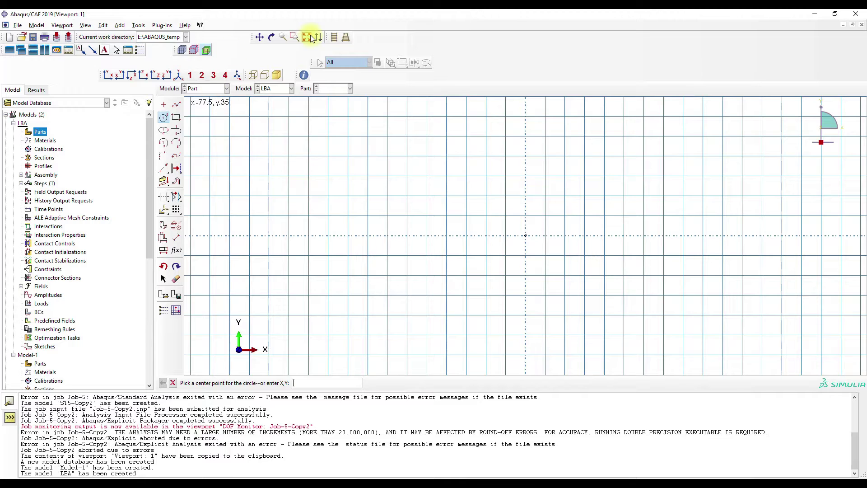
click(307, 37)
click(173, 383)
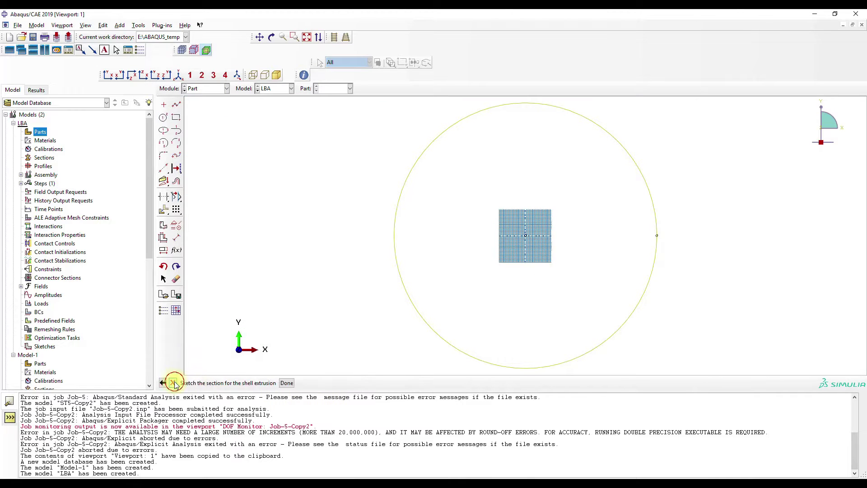
click(287, 382)
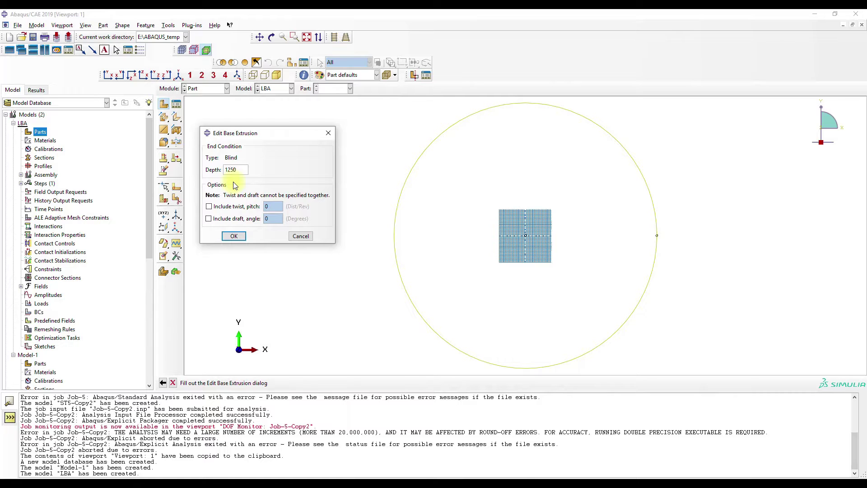
key(Return)
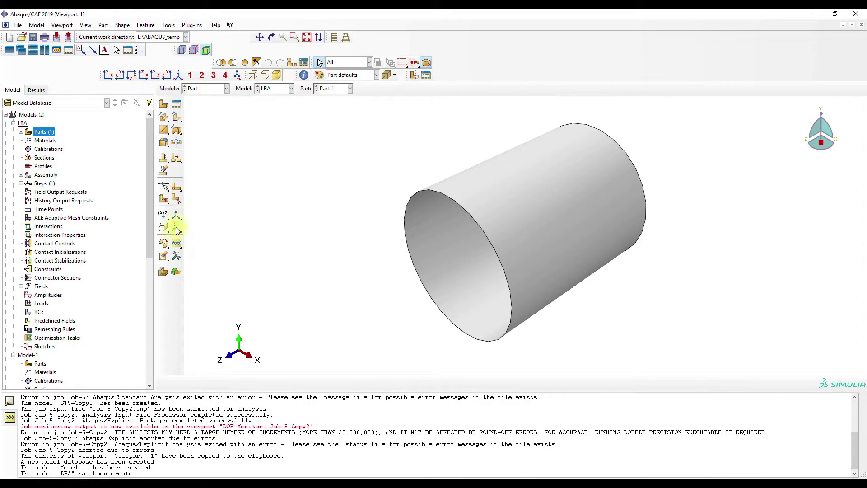
Step: Add offset datum planes: one 625 from the XY plane at mid-length, another through the axis
click(161, 225)
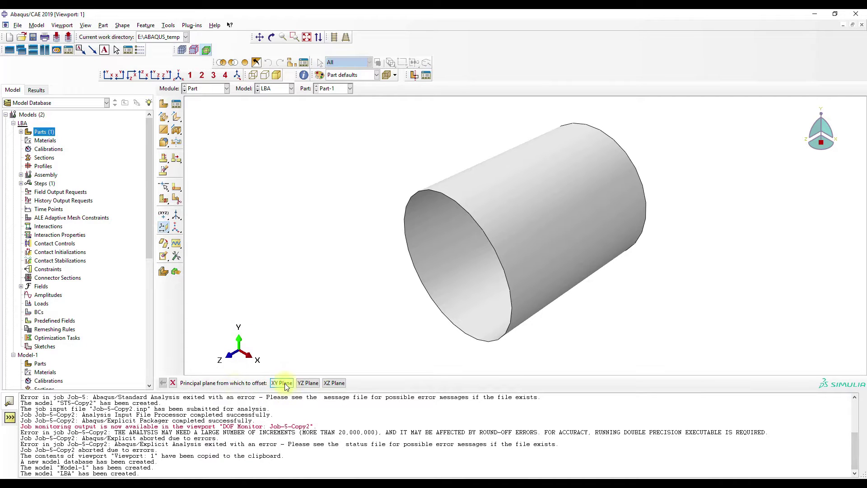
click(285, 383)
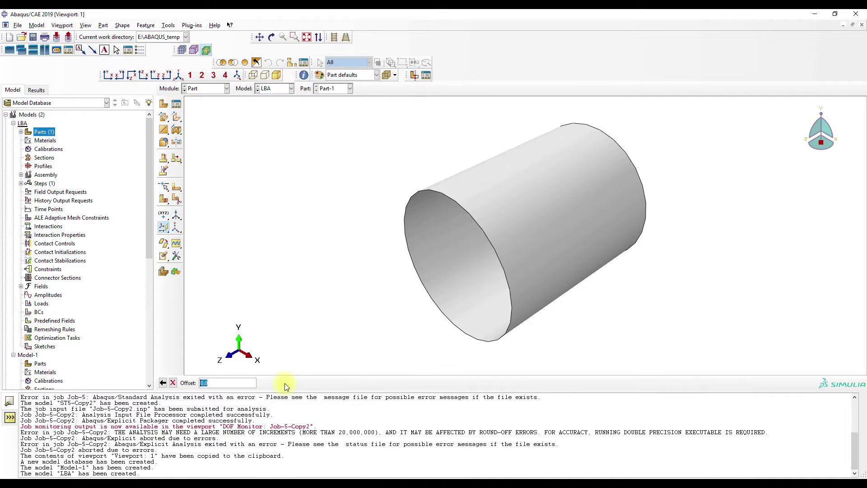
click(10, 417)
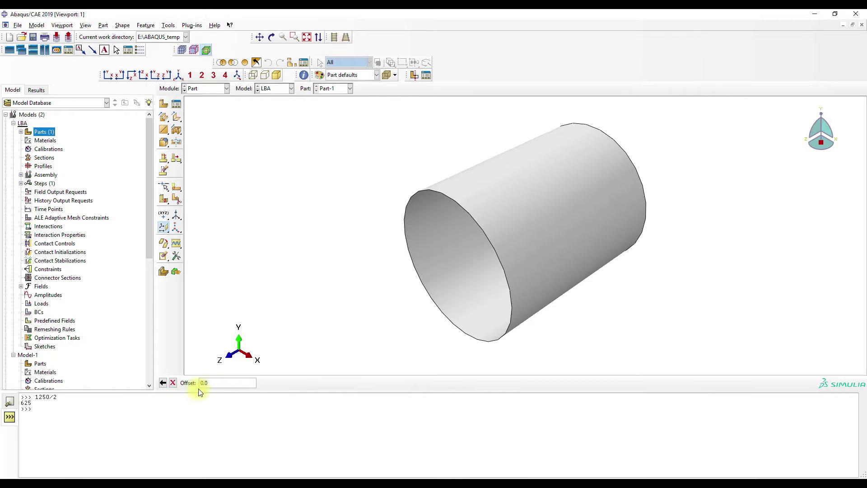
click(213, 384)
text(625)
key(Return)
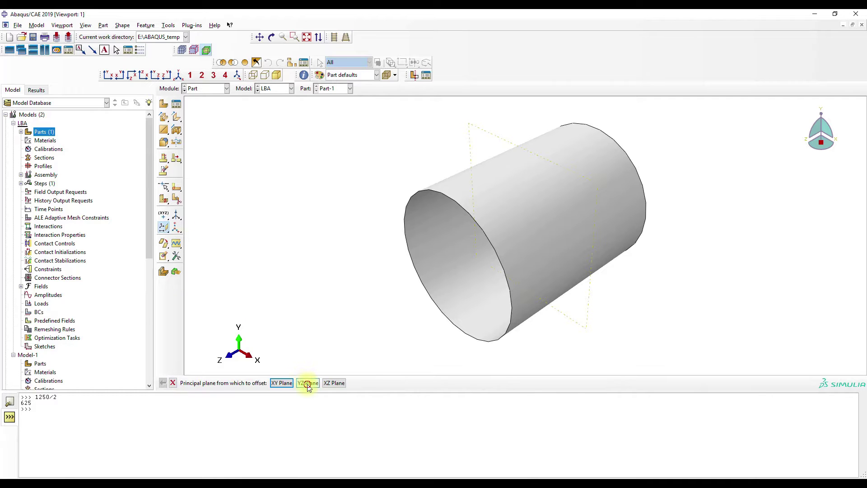
click(282, 383)
key(Return)
Step: Split all the cylinder's faces along the mid-length datum plane
click(176, 187)
drag(176, 187, 211, 189)
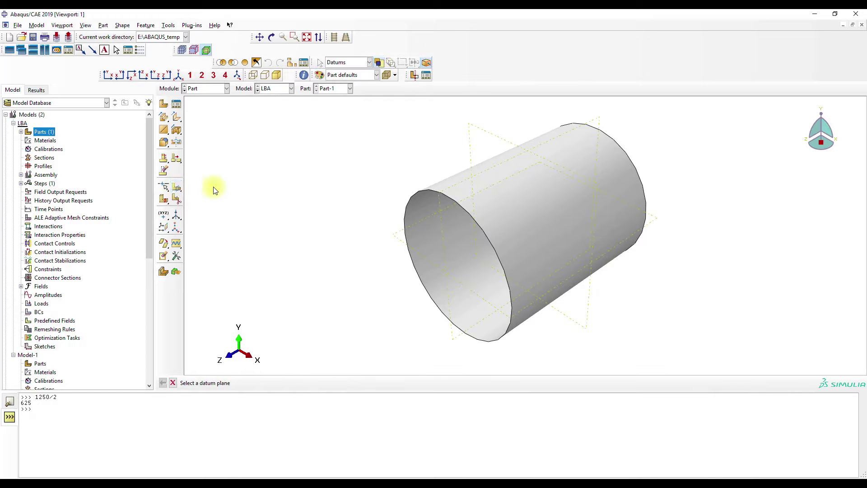
click(506, 142)
click(275, 383)
drag(325, 136, 795, 350)
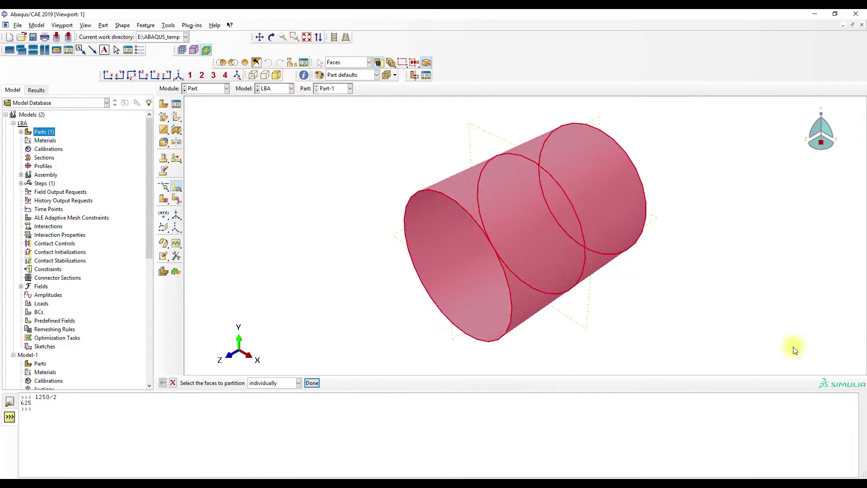
click(312, 383)
click(400, 240)
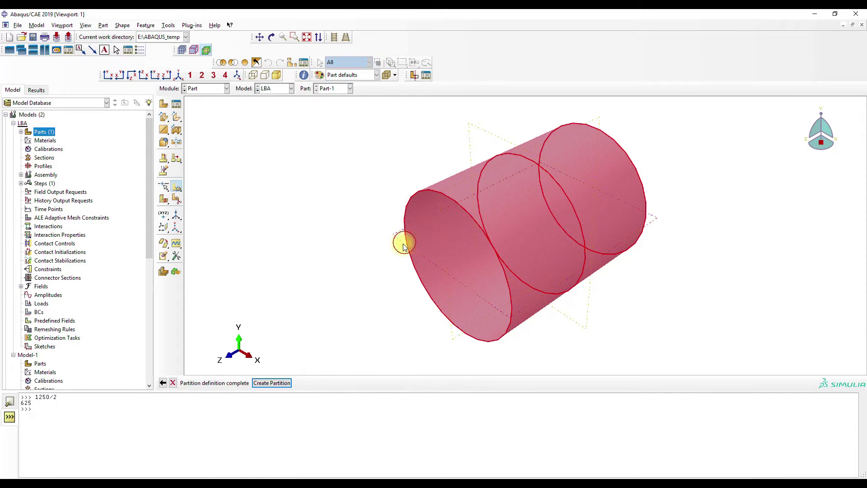
click(274, 383)
Step: Split the faces again along the lengthwise datum plane and move to the Property module
drag(396, 152, 784, 344)
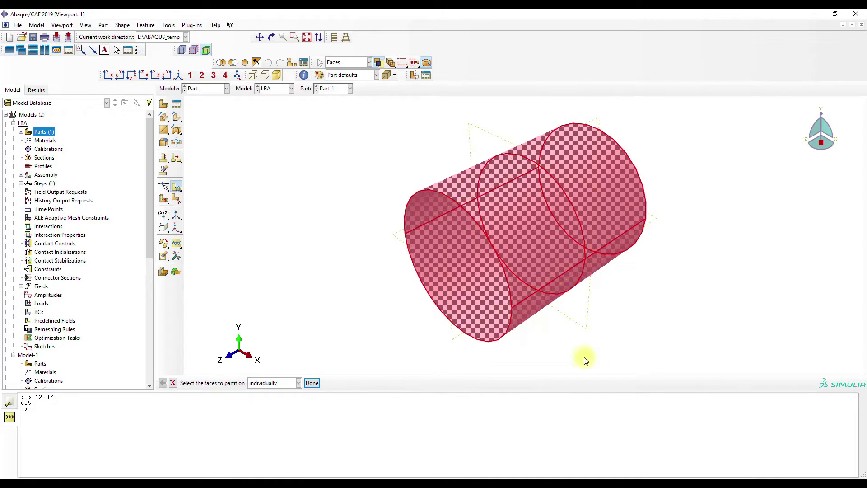
click(312, 383)
click(452, 338)
click(292, 384)
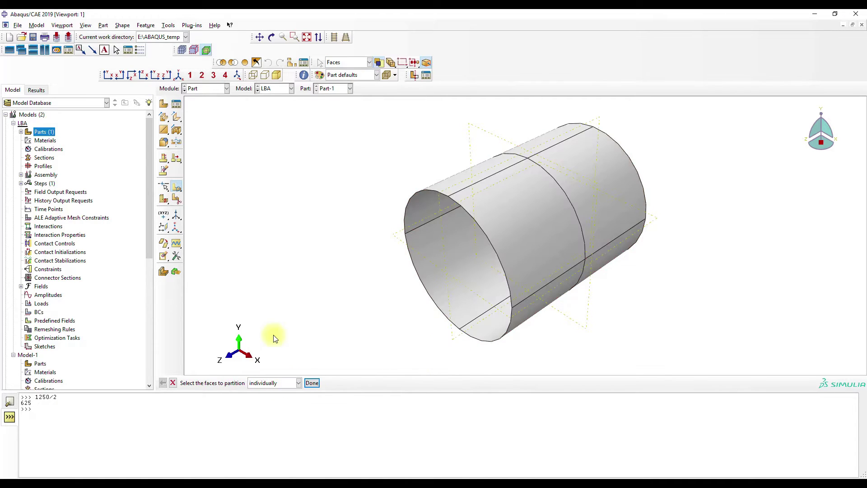
click(205, 89)
click(199, 101)
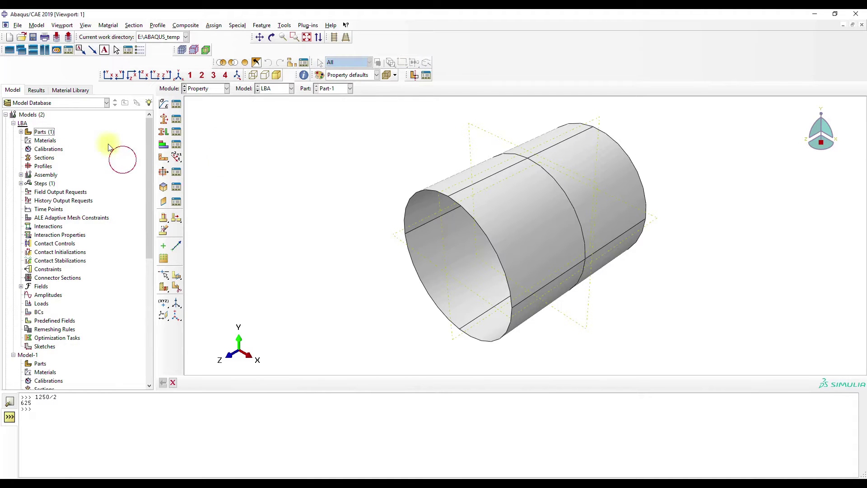
Step: Create the Steel material with elastic Young's modulus 210000 and Poisson's ratio 0.29
click(176, 103)
click(232, 146)
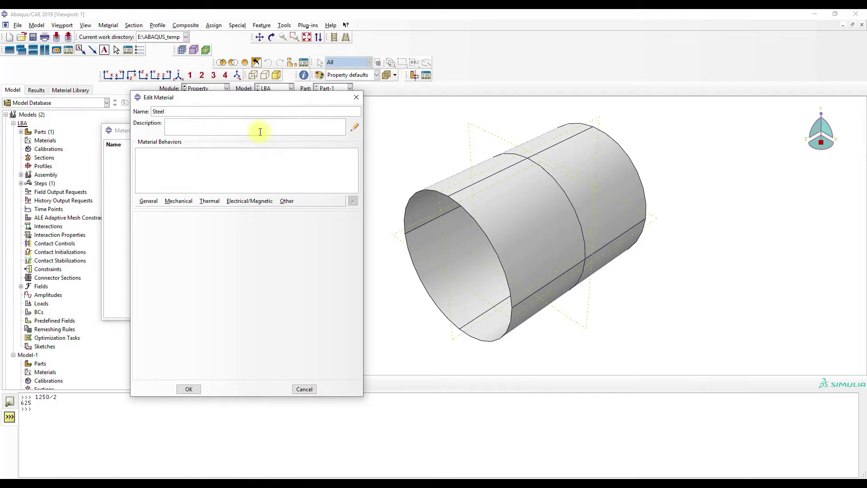
click(178, 201)
mouse_move(188, 213)
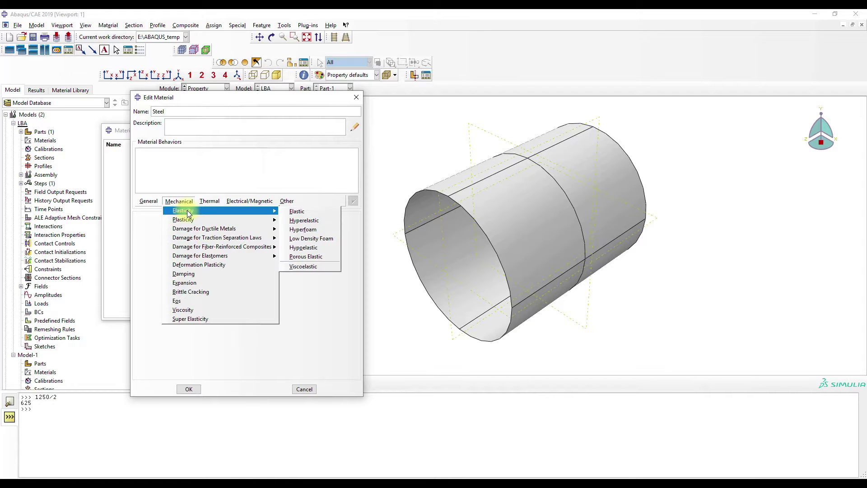
click(296, 208)
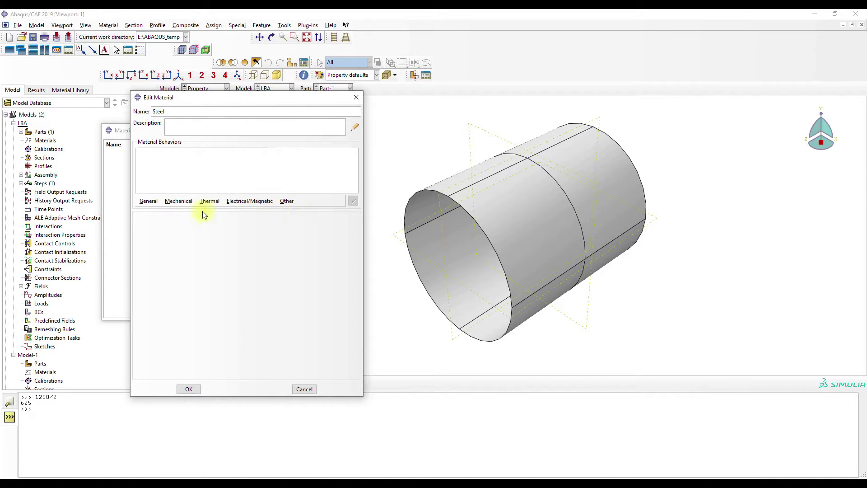
click(179, 201)
mouse_move(212, 211)
click(296, 211)
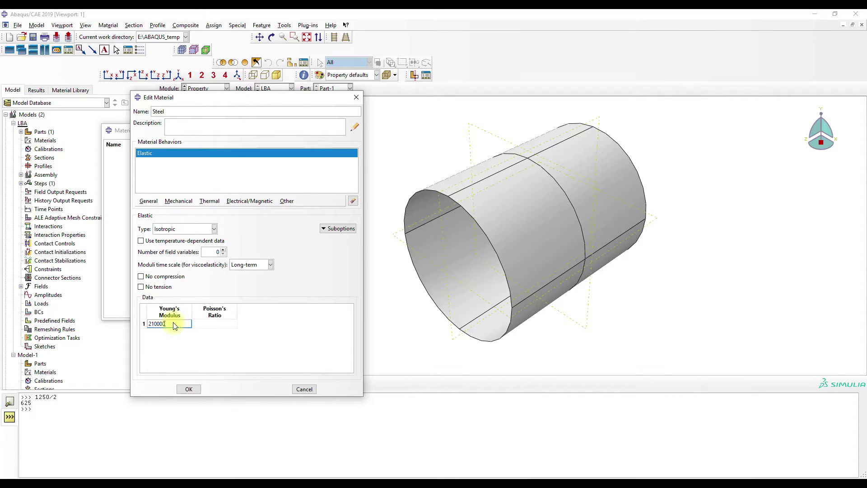
key(Tab)
text(0)
click(189, 360)
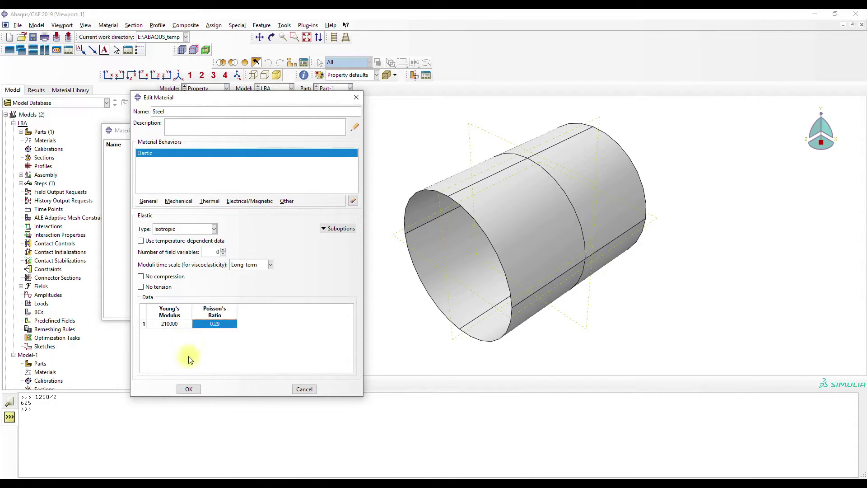
click(192, 389)
click(233, 130)
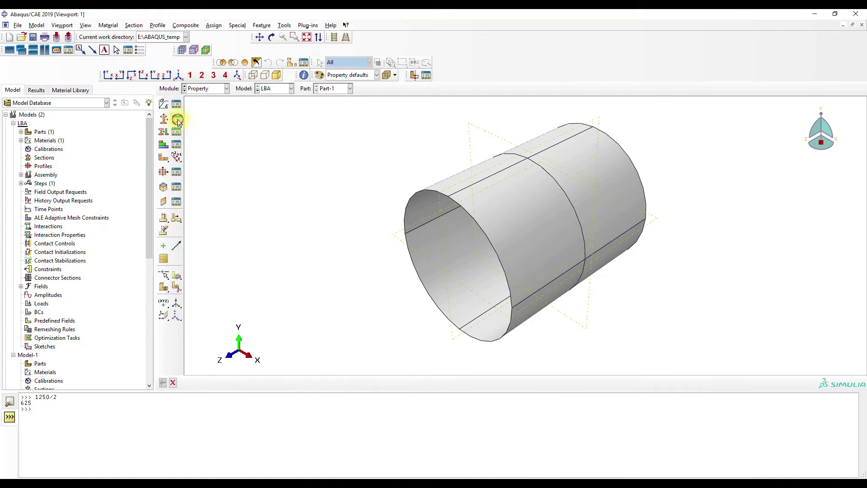
Step: Create Section-1, a homogeneous Steel shell section with thickness 1
click(178, 120)
click(103, 377)
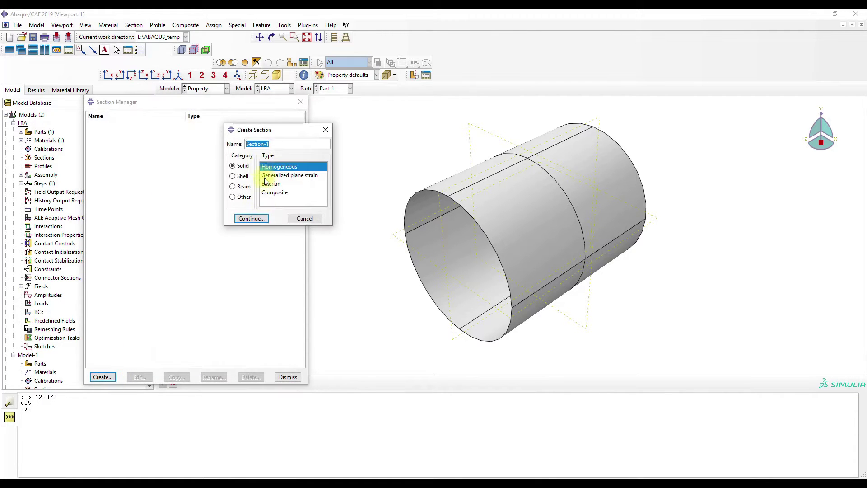
click(232, 175)
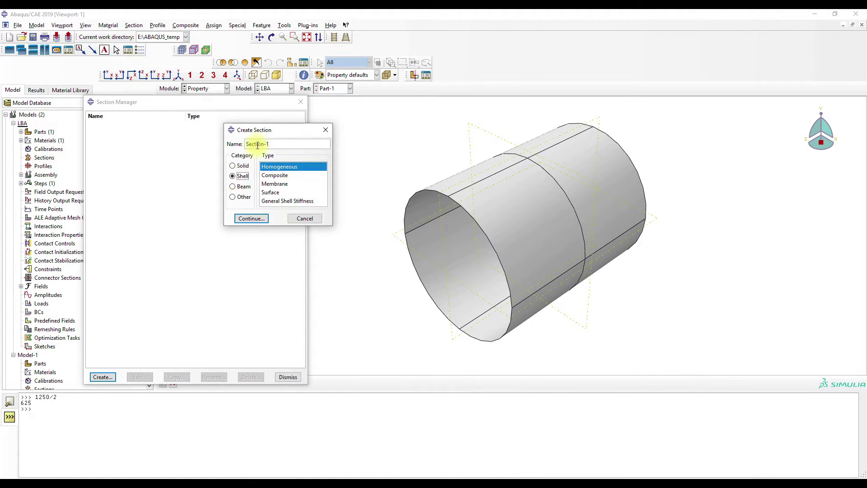
click(251, 218)
click(252, 265)
text(1)
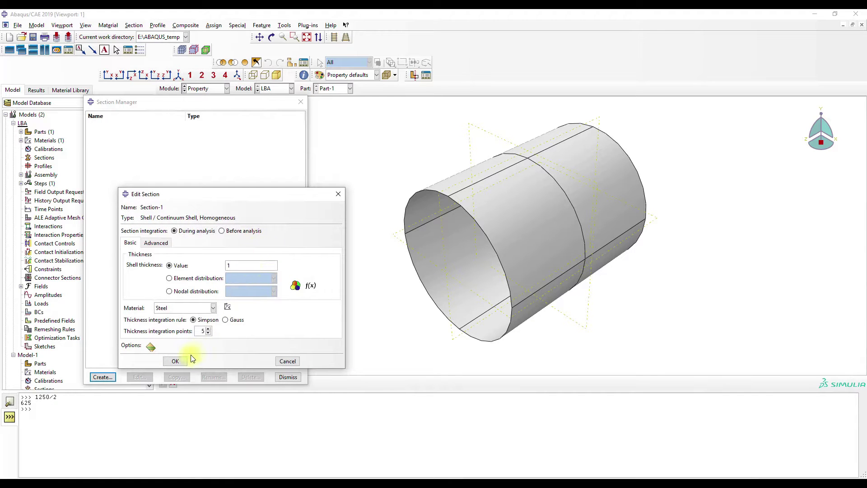
click(175, 361)
click(288, 376)
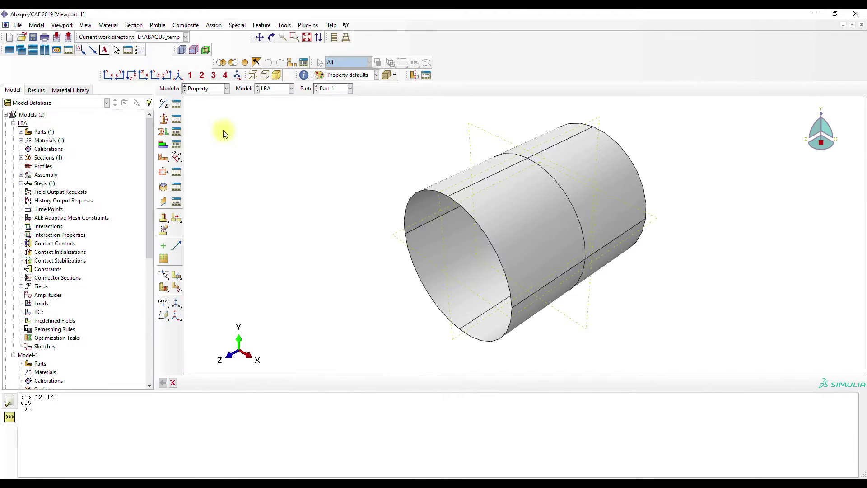
Step: Assign Section-1 to the whole cylinder
click(178, 131)
click(139, 314)
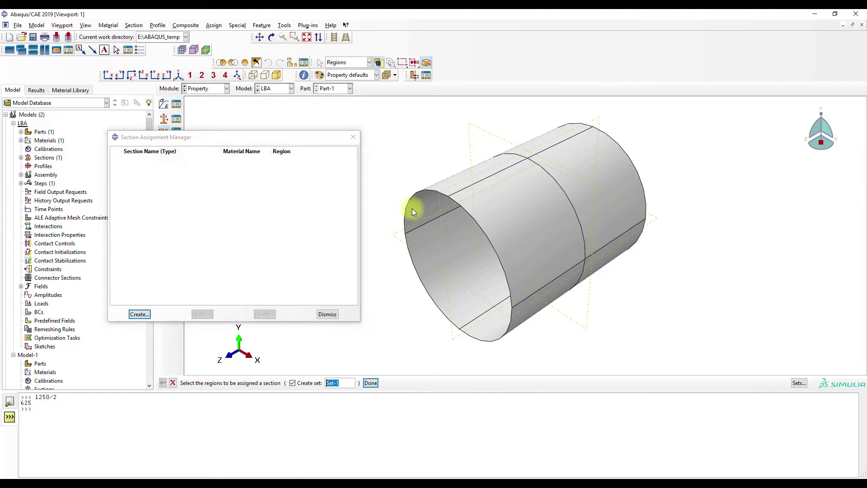
drag(464, 196, 659, 374)
drag(415, 129, 687, 356)
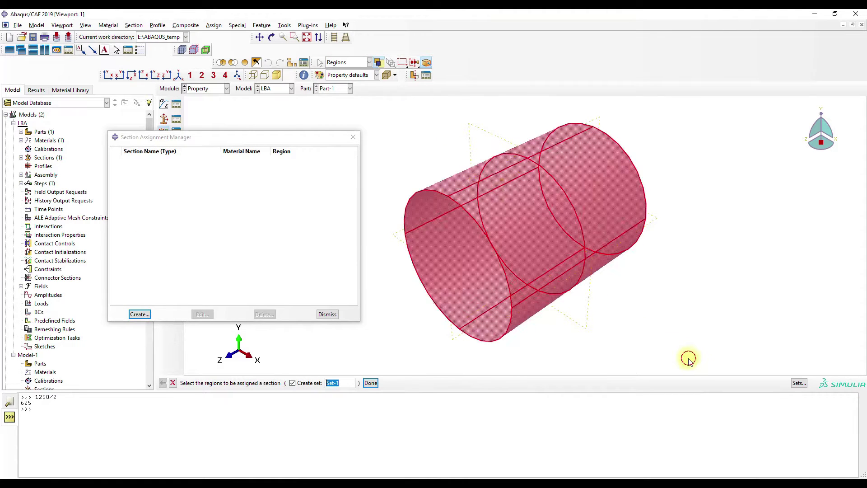
drag(399, 142, 694, 357)
click(371, 382)
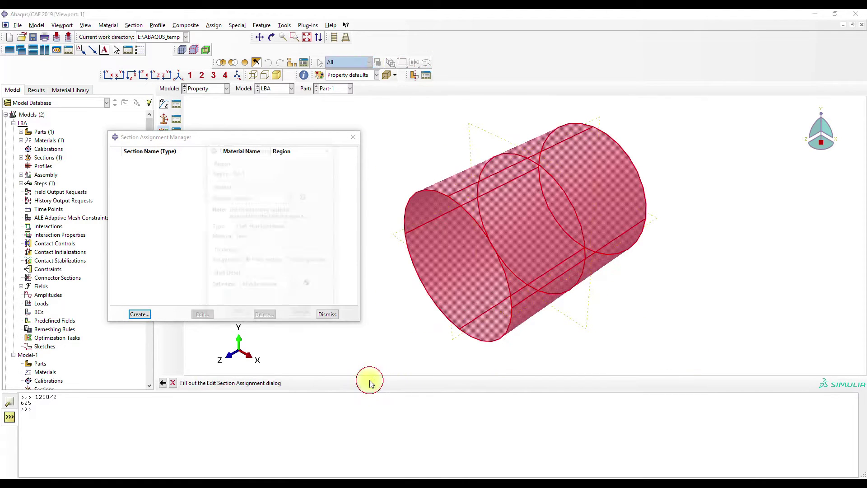
click(231, 312)
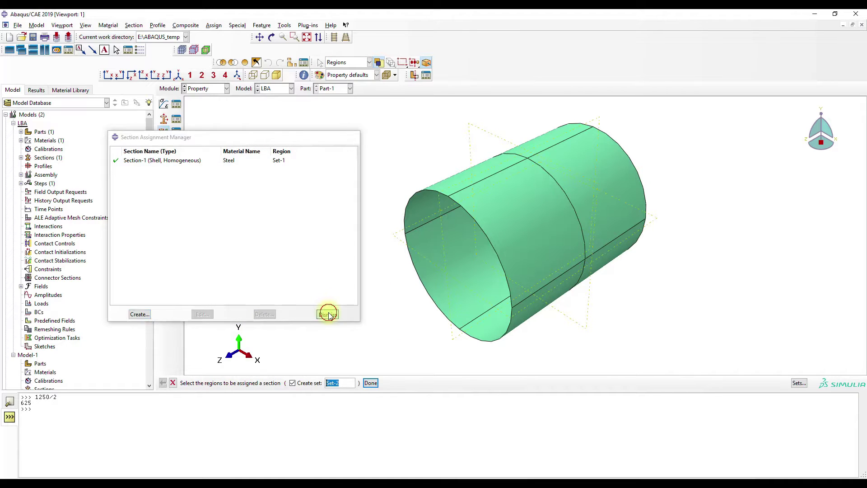
click(327, 314)
click(223, 89)
Step: Add an instance of the cylinder part to the assembly
click(210, 116)
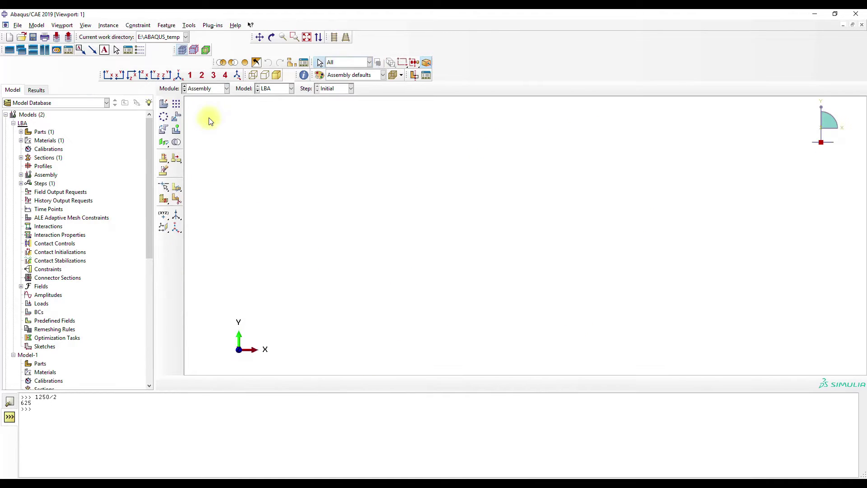
click(164, 103)
click(168, 249)
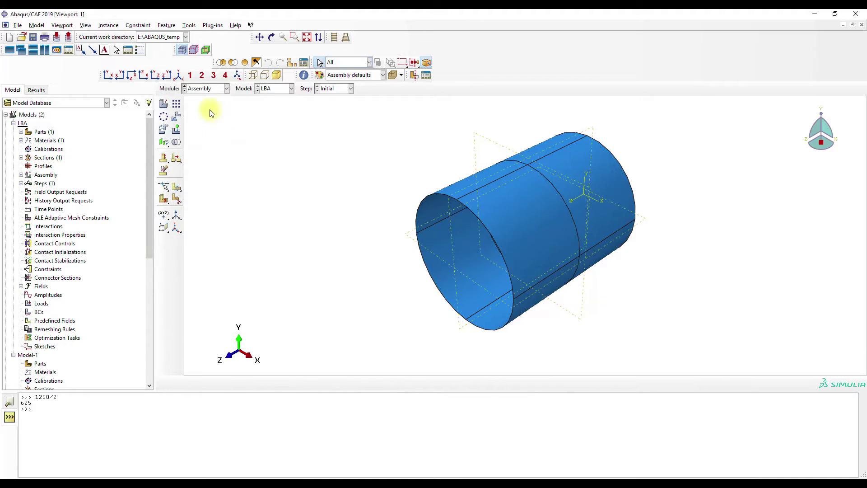
Step: Create Step-1 as a linear perturbation Buckle step requesting 10 eigenvalues
click(201, 89)
click(201, 124)
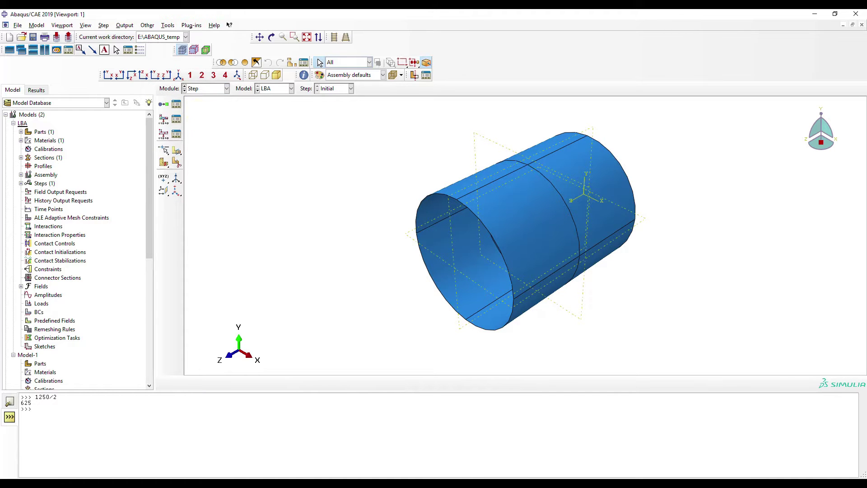
click(176, 119)
click(233, 196)
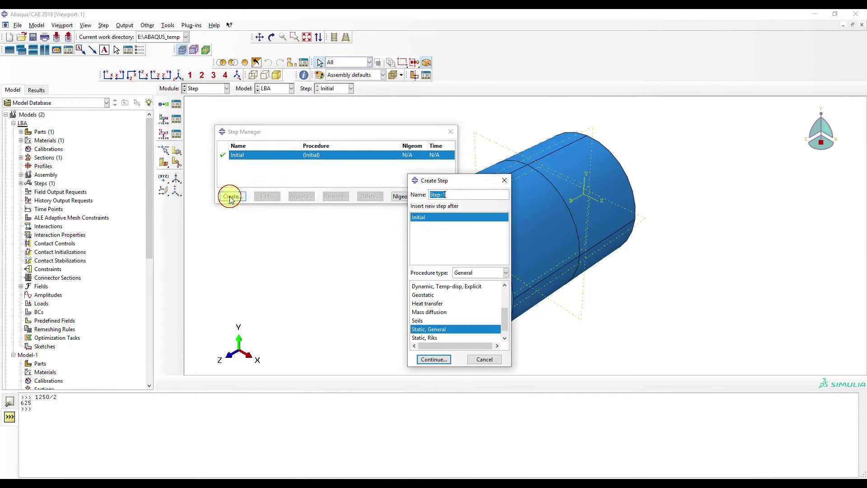
click(469, 274)
click(470, 291)
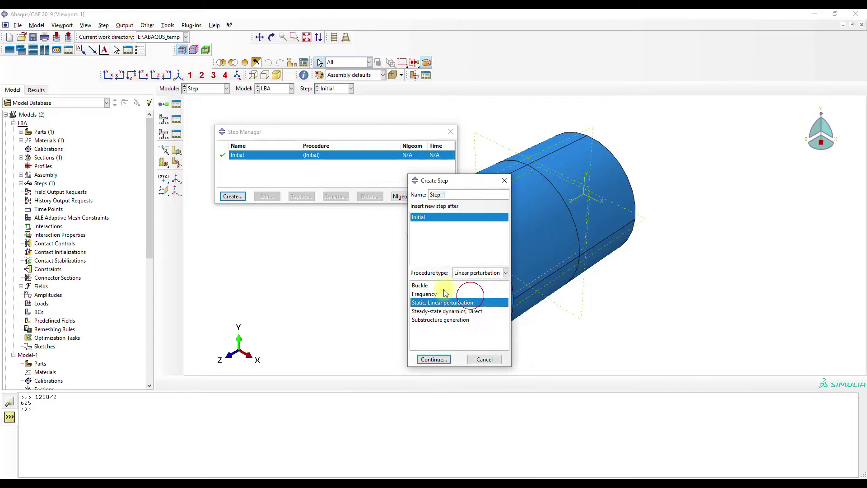
click(436, 285)
click(436, 360)
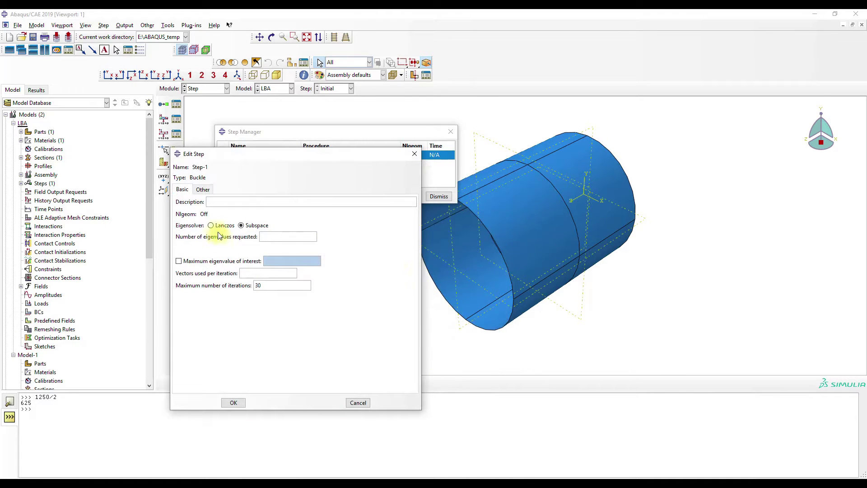
click(287, 238)
click(233, 403)
click(451, 130)
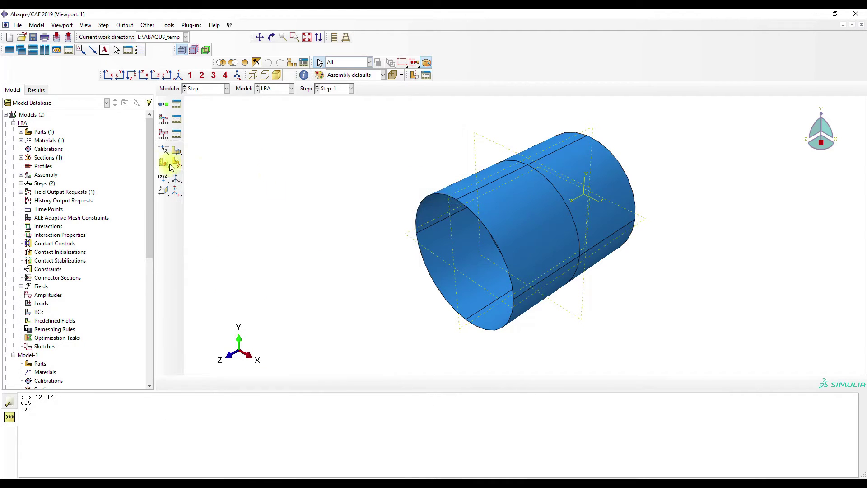
click(194, 88)
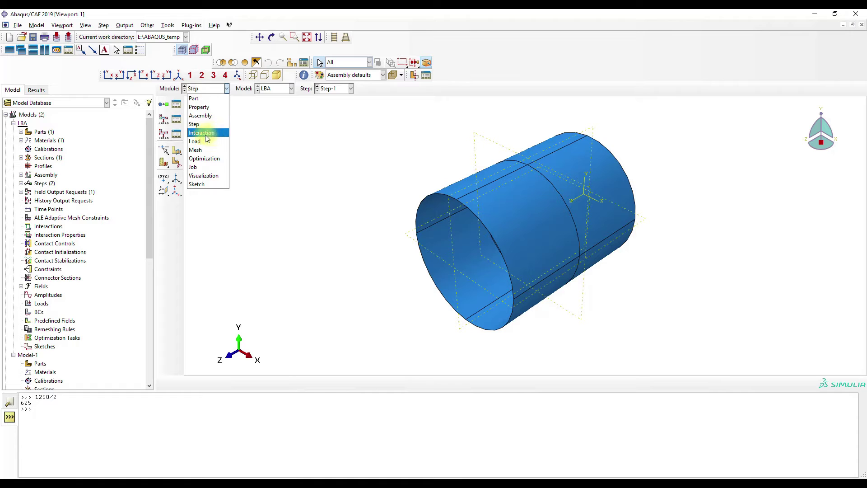
click(195, 141)
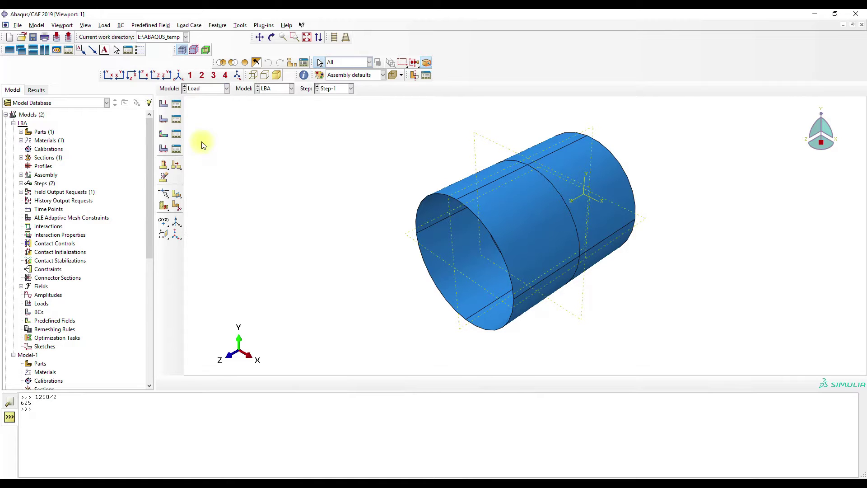
Step: Start a Displacement/Rotation boundary condition BC-1 with the cylinder shown in parallel side view
click(177, 118)
drag(558, 136, 323, 136)
click(172, 362)
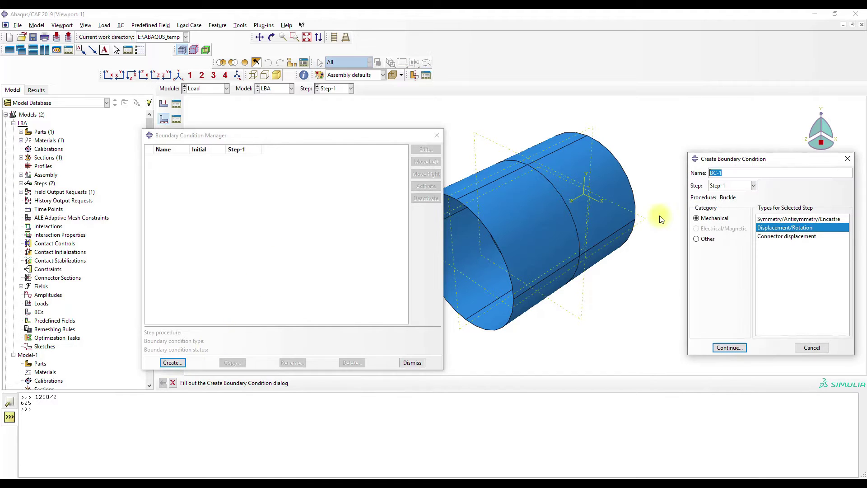
click(334, 37)
click(167, 74)
drag(348, 136, 235, 154)
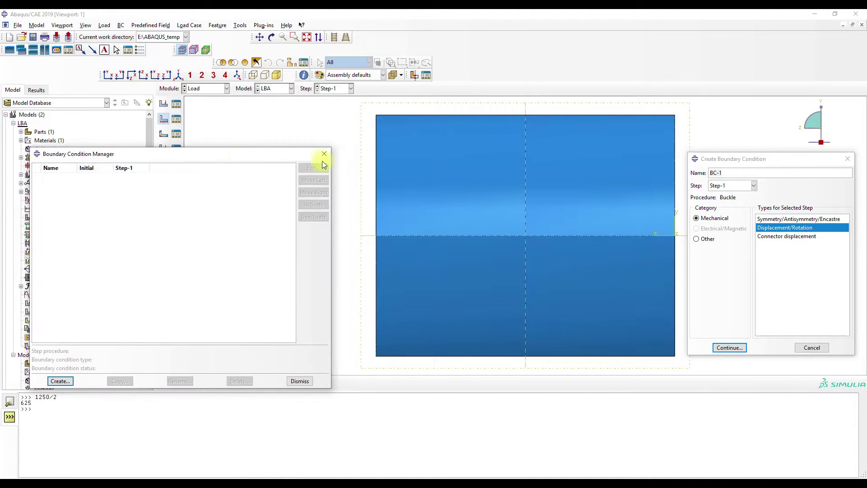
click(721, 348)
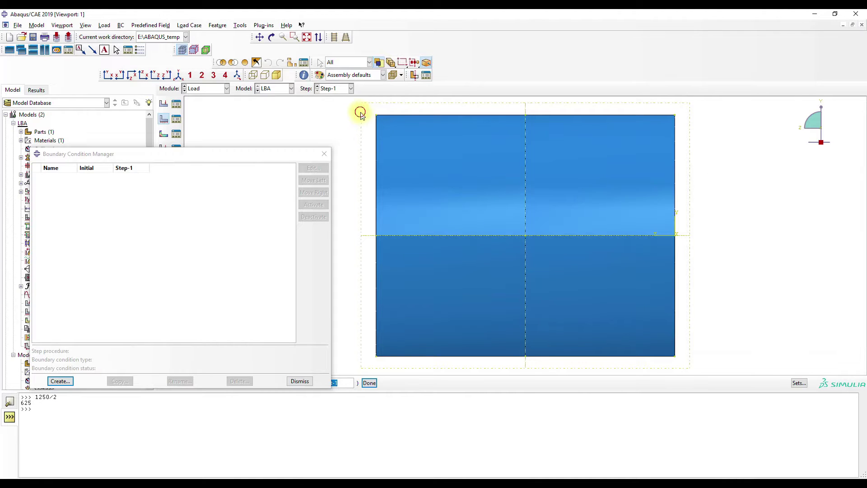
Step: Box-select the cylinder's two circular end edges as the BC region
drag(358, 113, 417, 384)
drag(427, 112, 618, 337)
drag(633, 108, 751, 401)
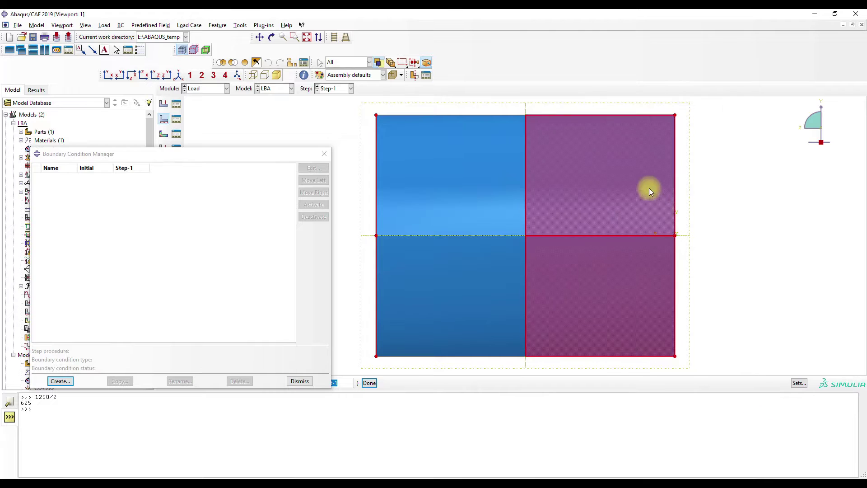
drag(516, 106, 647, 387)
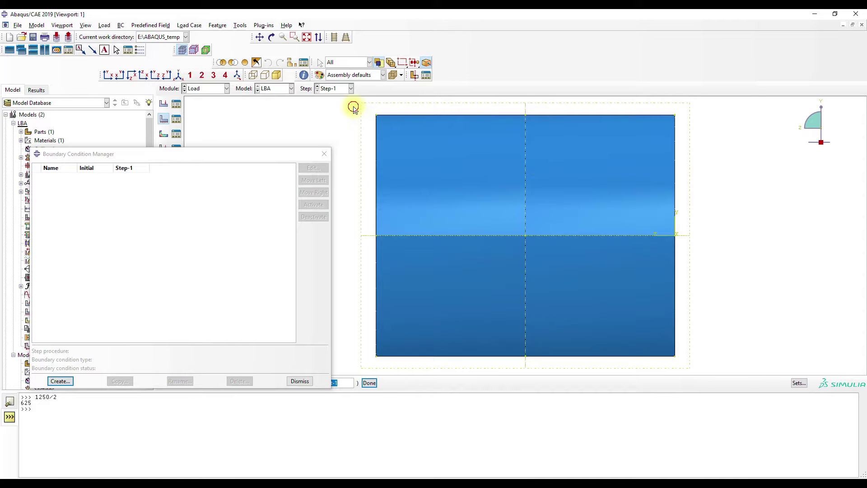
drag(353, 108, 416, 364)
click(418, 368)
drag(349, 111, 427, 380)
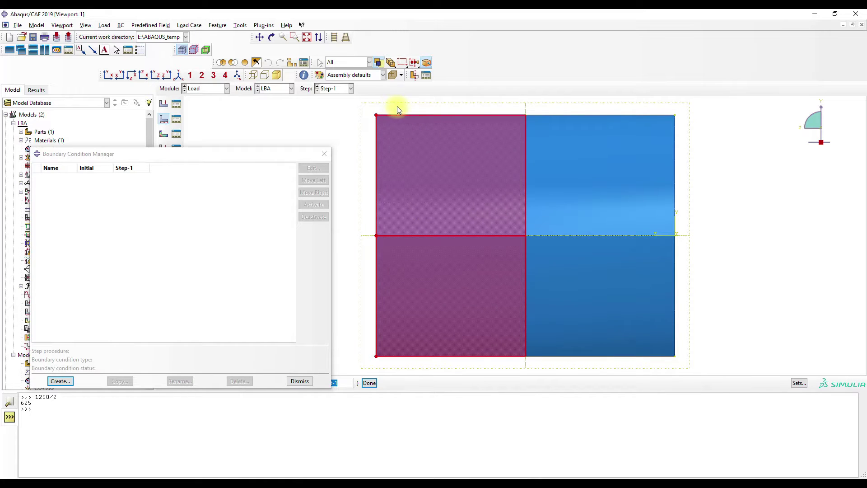
drag(398, 107, 544, 414)
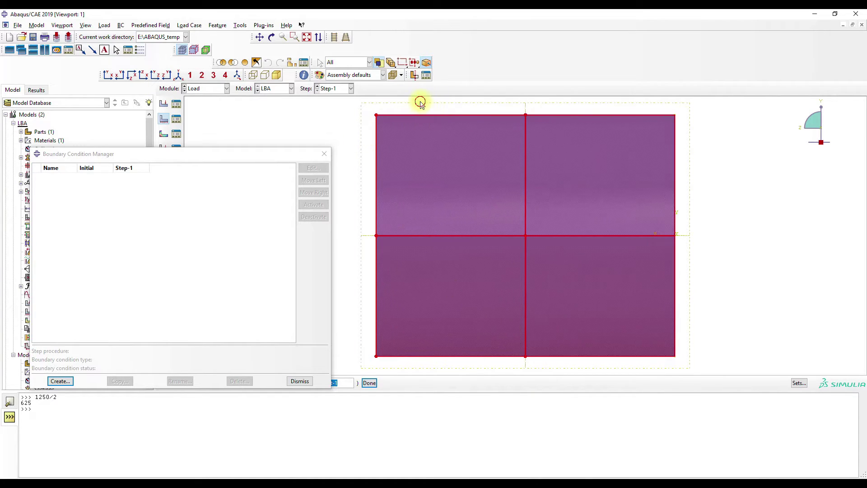
drag(420, 103, 589, 353)
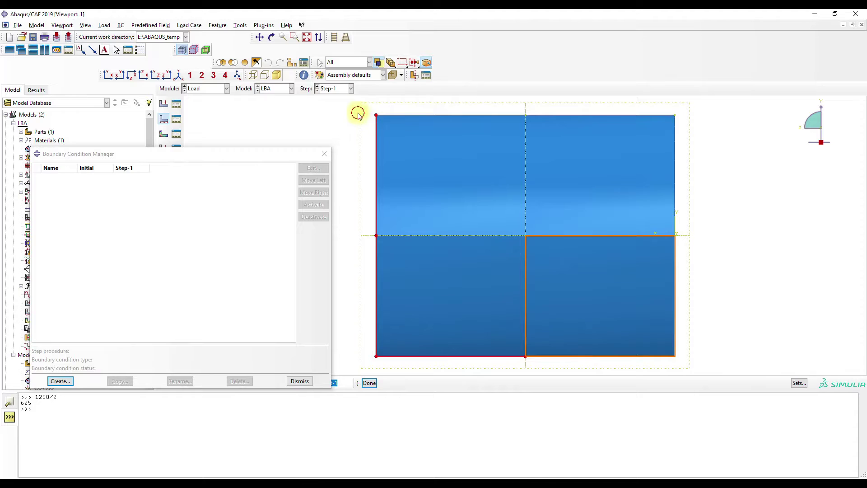
drag(357, 101, 728, 405)
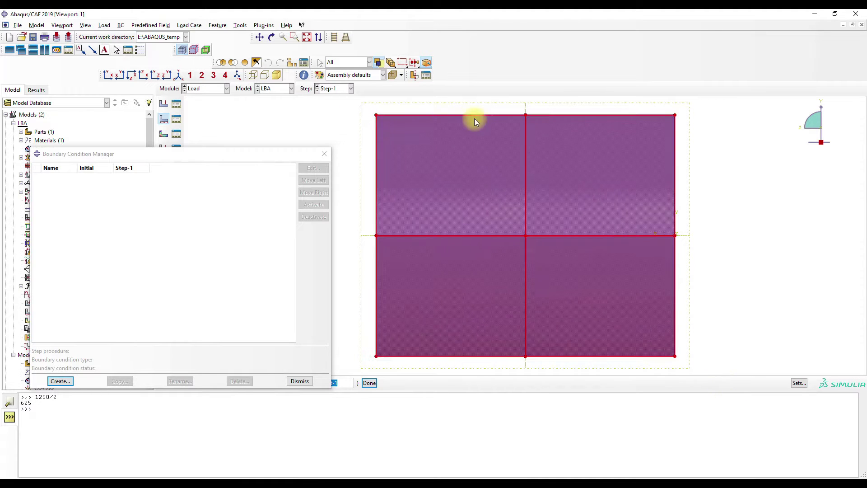
drag(432, 145, 646, 362)
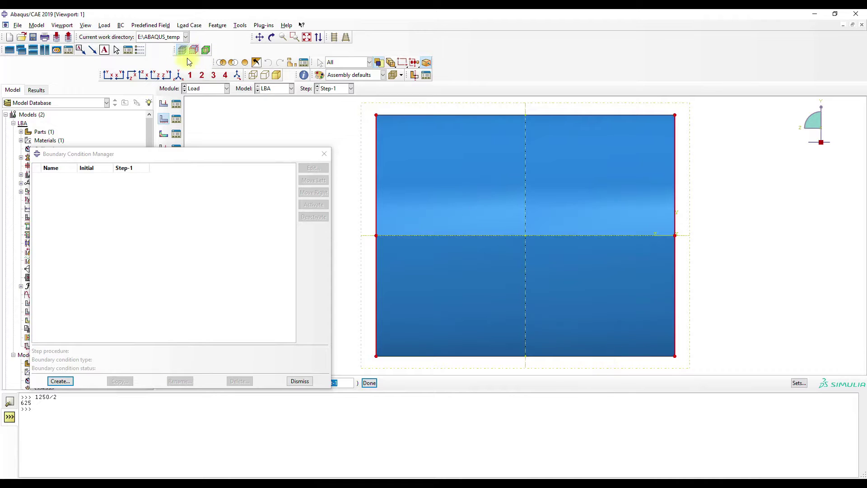
click(178, 75)
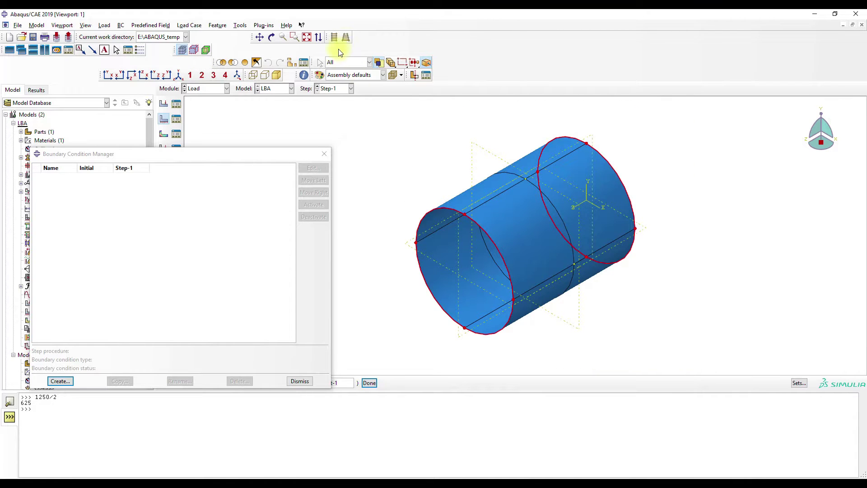
Step: Fix U1, U2 and U3 to 0 on the end edges and review BC-1
click(369, 382)
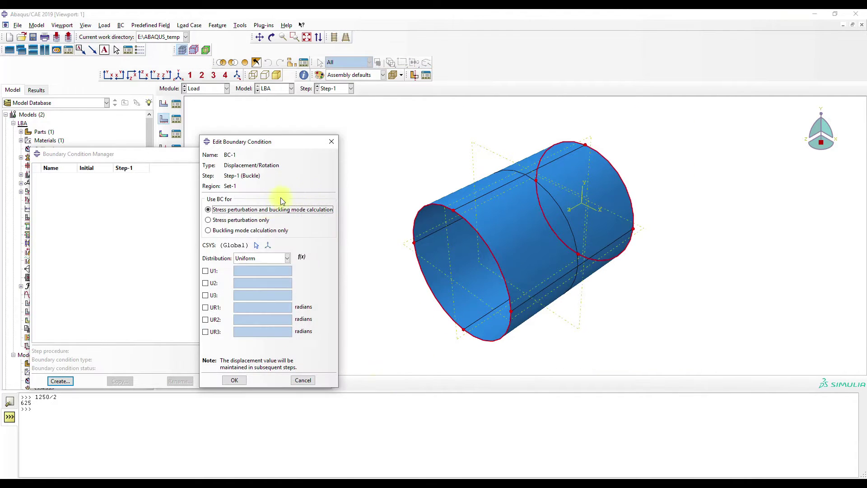
click(214, 272)
click(208, 284)
click(206, 295)
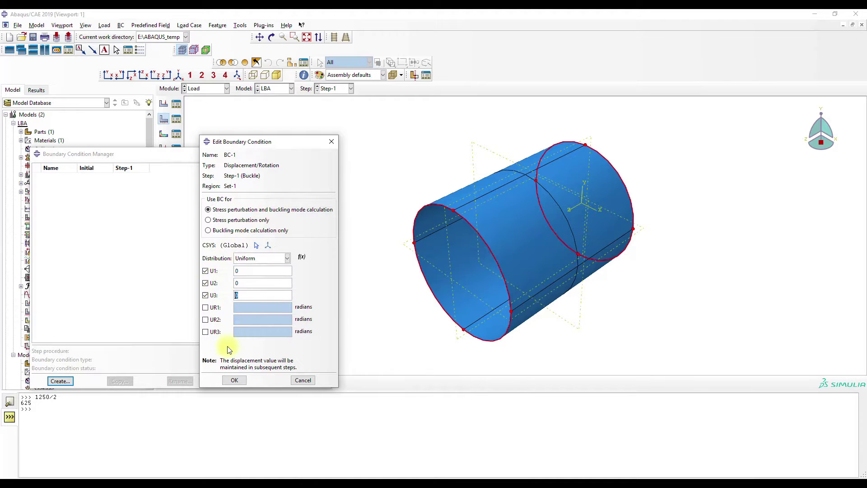
click(235, 381)
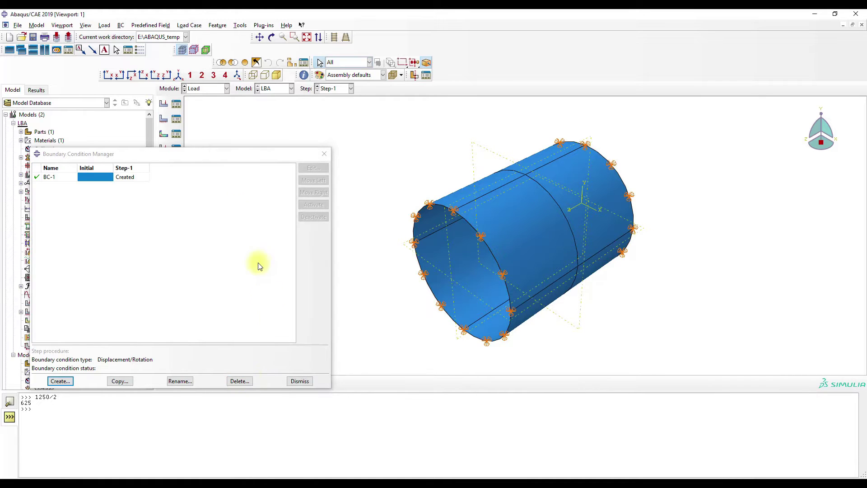
double_click(139, 177)
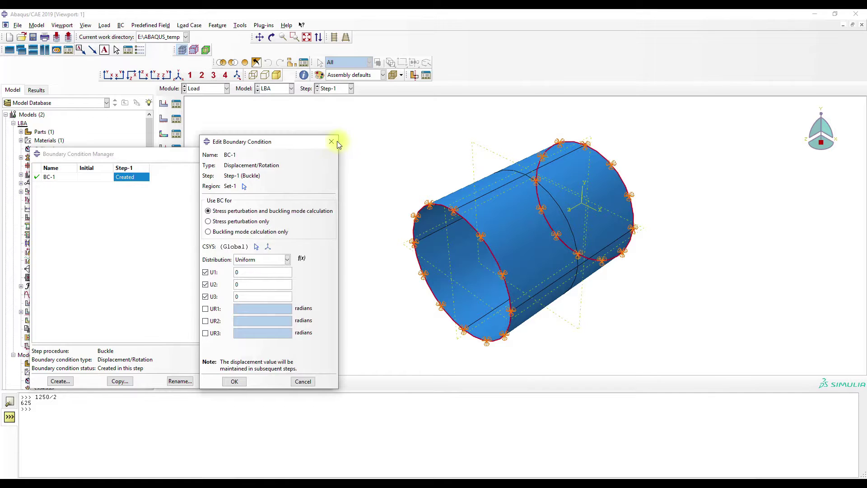
click(332, 142)
Step: Create Load-1, a uniform pressure on the brown side of all cylinder faces in Step-1
click(324, 154)
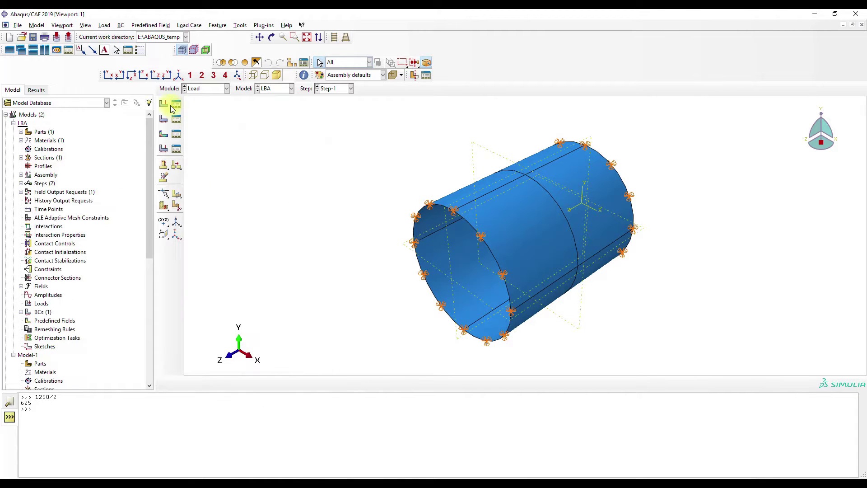
click(176, 104)
click(59, 227)
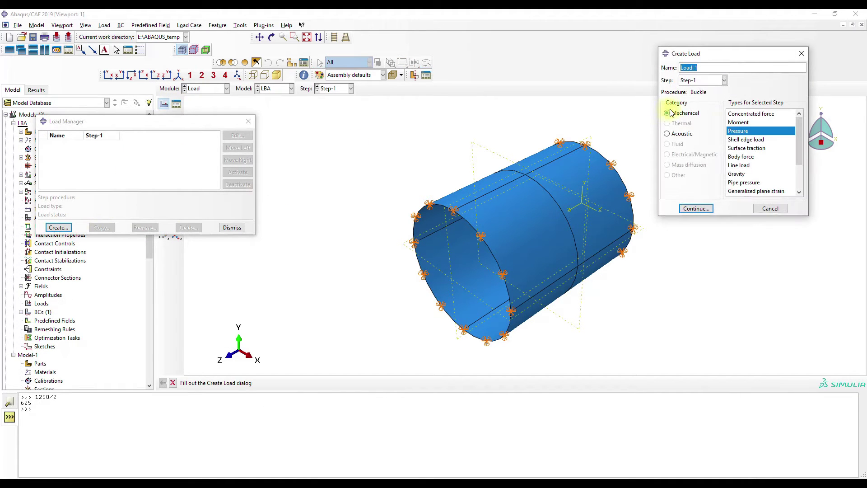
click(696, 208)
drag(388, 127, 763, 414)
click(387, 383)
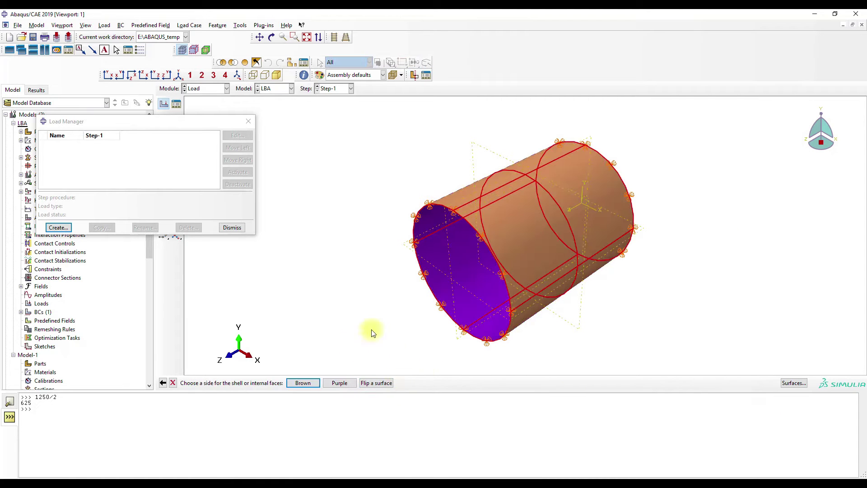
click(316, 383)
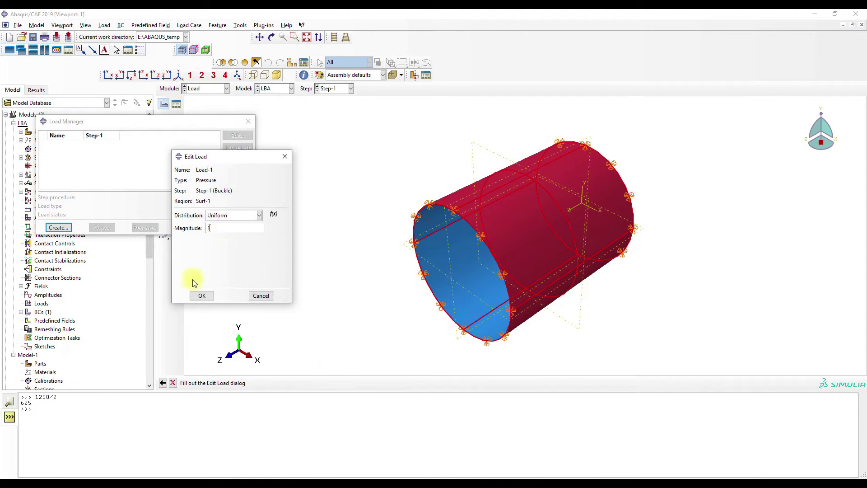
click(194, 295)
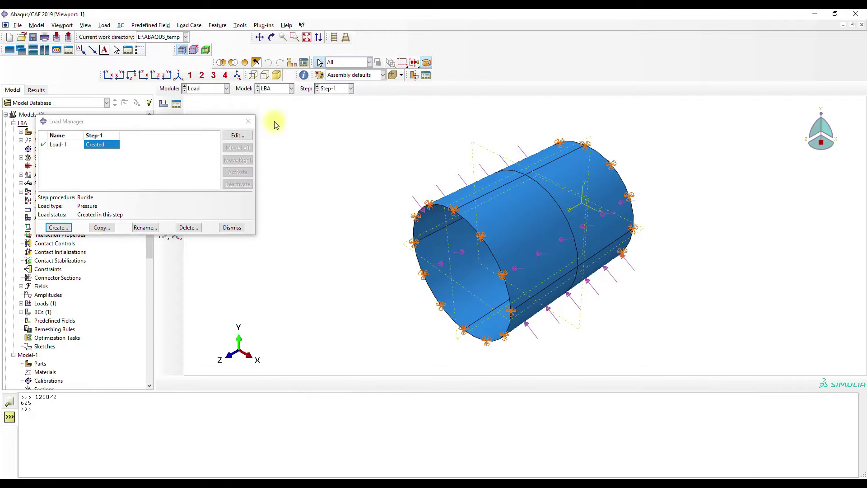
click(249, 121)
click(210, 90)
Step: In the Mesh module, seed Part-1 with global seeds and generate a first mesh of the cylinder
click(204, 149)
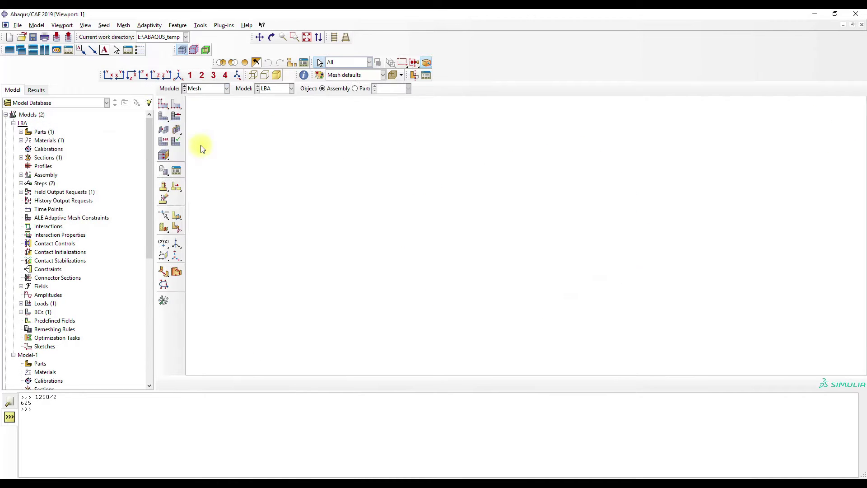
click(365, 90)
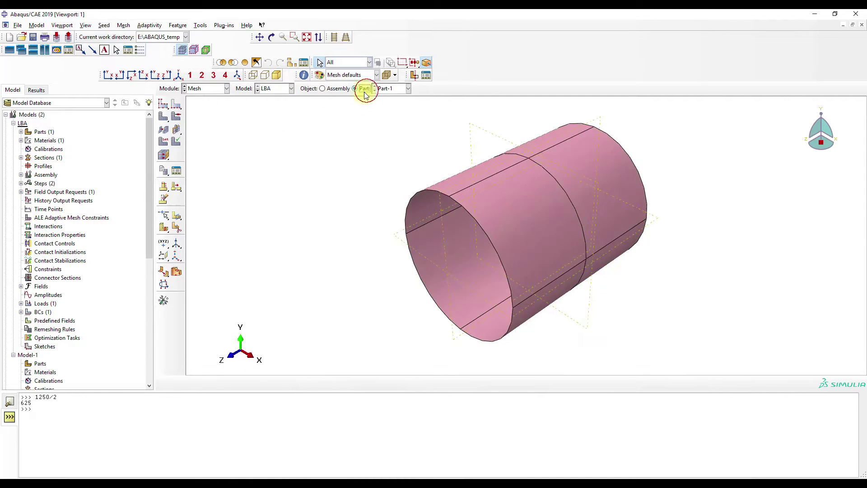
click(163, 103)
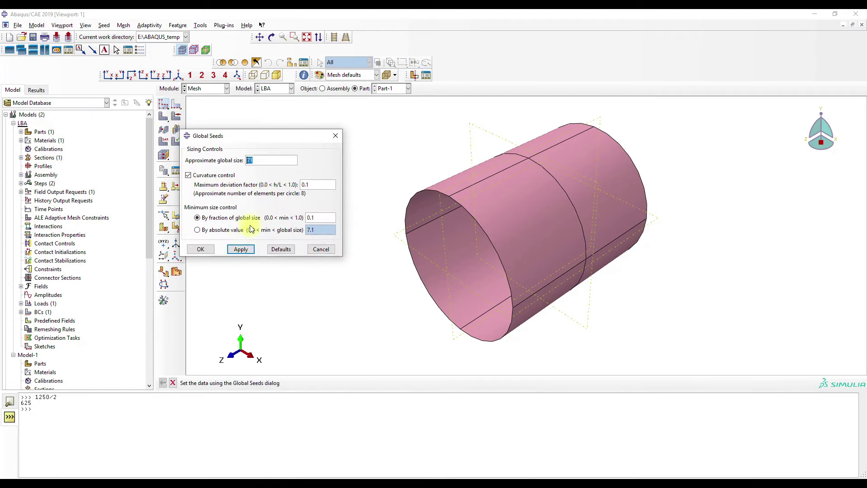
click(242, 247)
click(164, 117)
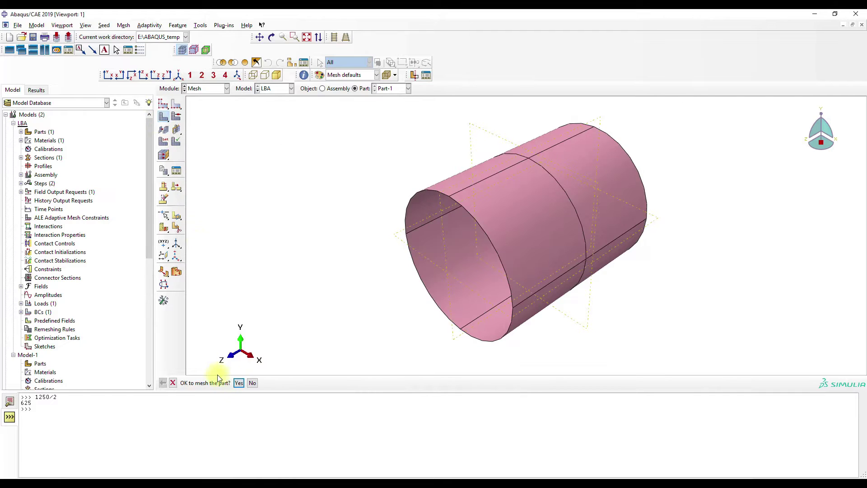
click(239, 383)
click(9, 402)
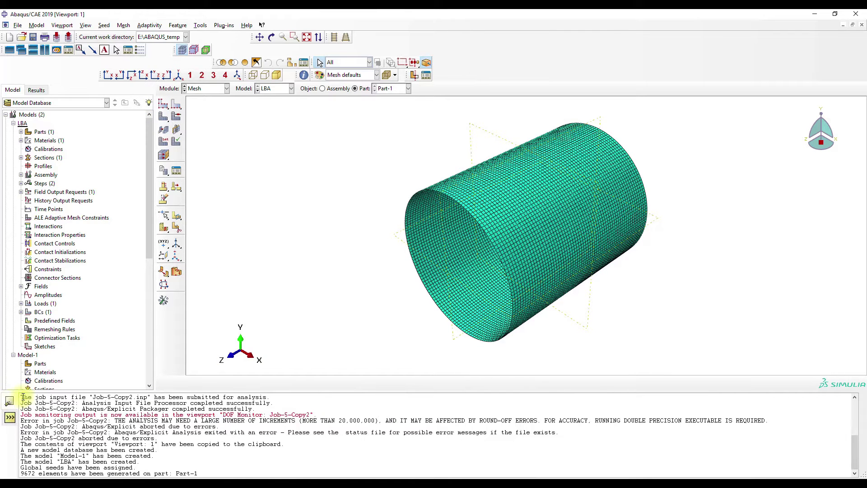
Step: Reseed the part with global size 10, deleting the old mesh, and remesh the cylinder
click(164, 104)
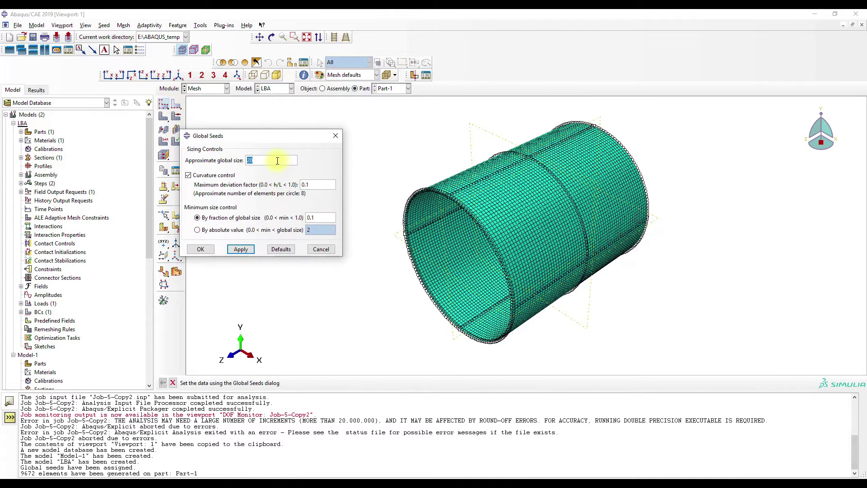
click(242, 248)
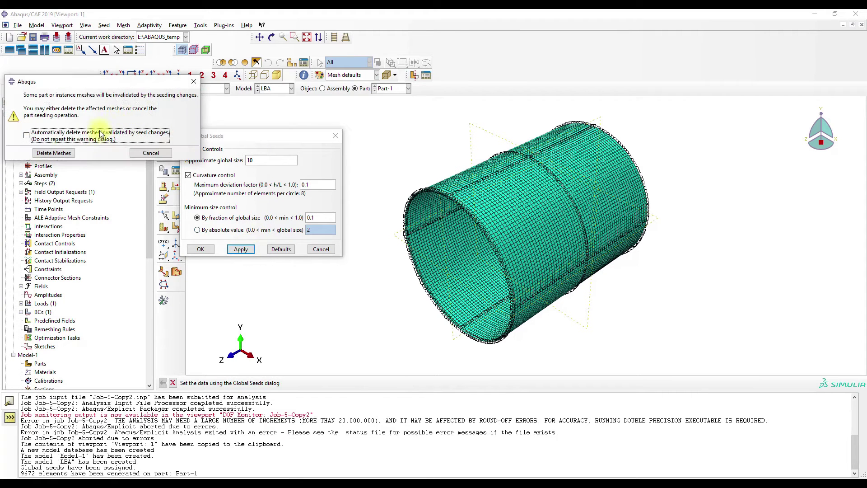
click(97, 134)
click(59, 153)
click(164, 155)
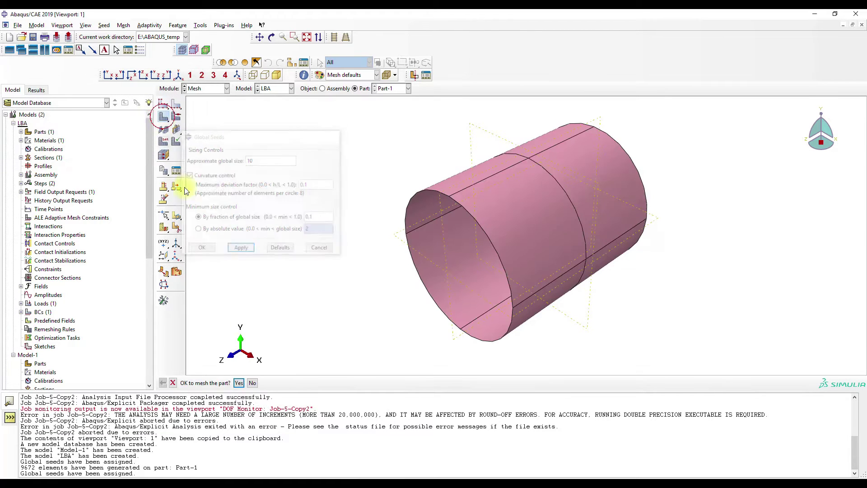
click(239, 383)
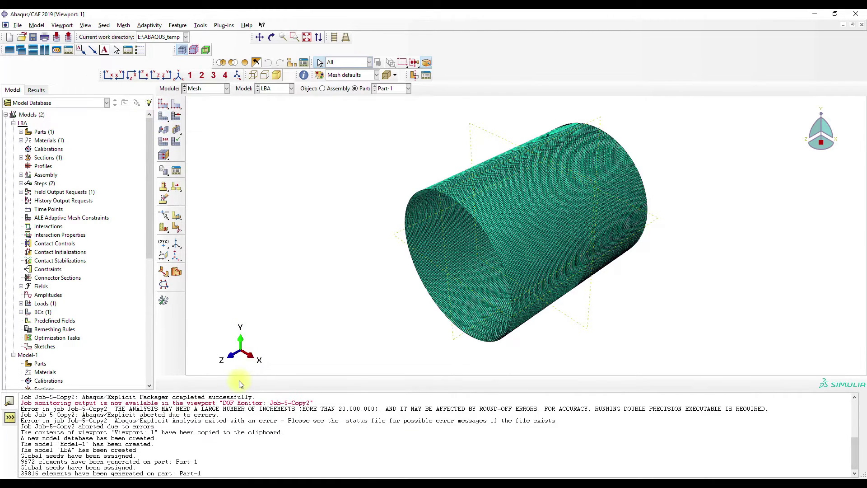
Step: Change the global seed size to 15 and remesh the cylinder
click(164, 104)
double_click(259, 161)
click(240, 249)
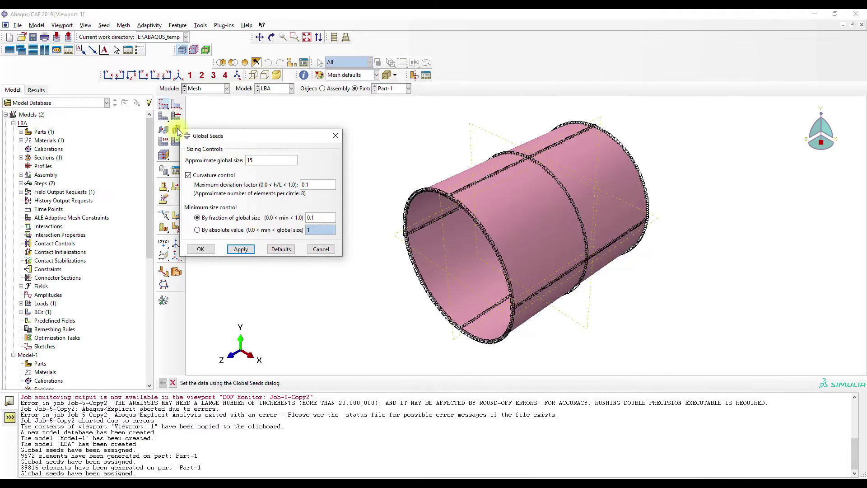
click(163, 155)
click(239, 383)
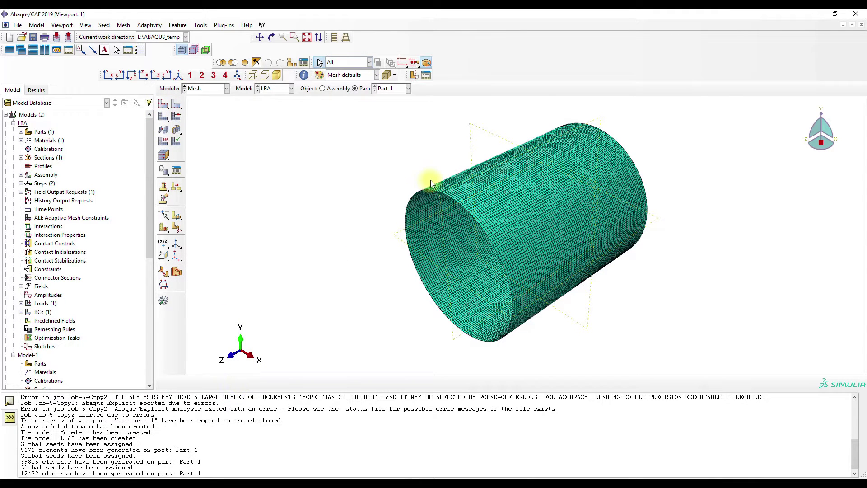
Step: Set the global seed size to 14 and remesh, giving 20160 elements, then enter the Job module
click(164, 104)
double_click(265, 164)
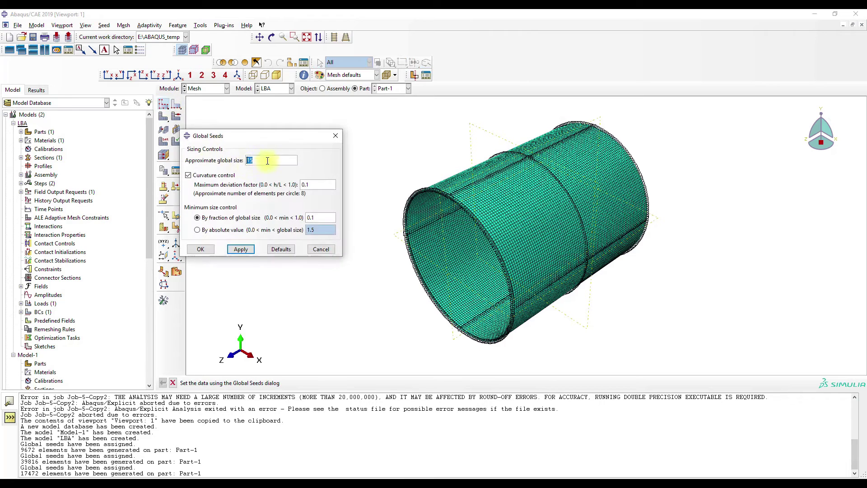
text(14)
click(240, 249)
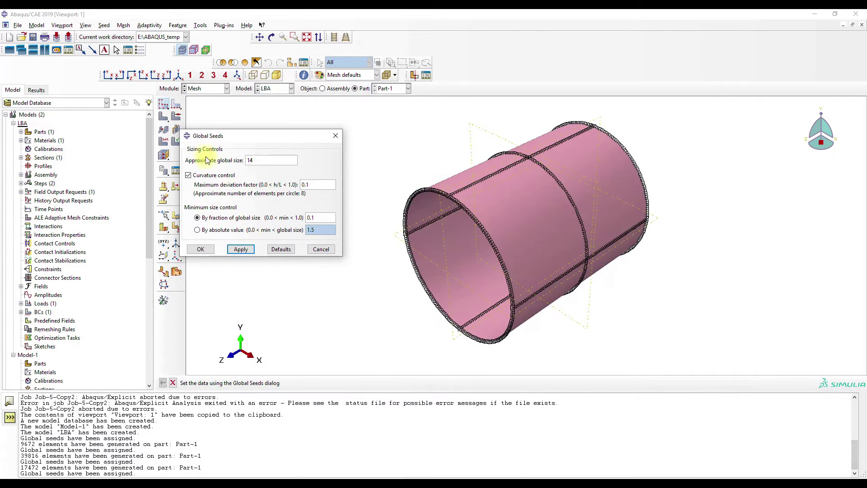
click(164, 155)
click(236, 383)
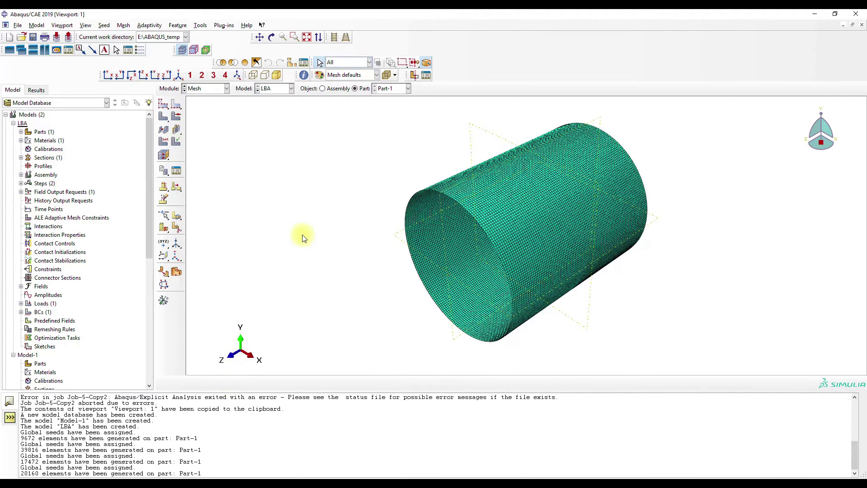
click(212, 89)
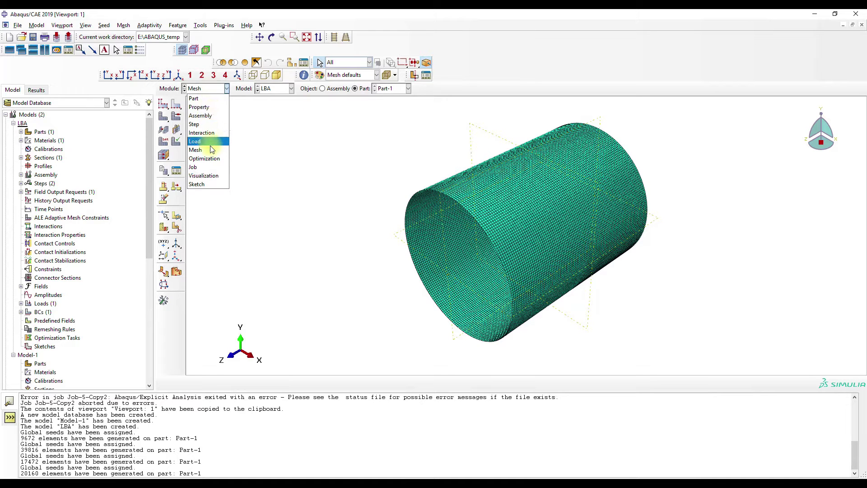
click(199, 167)
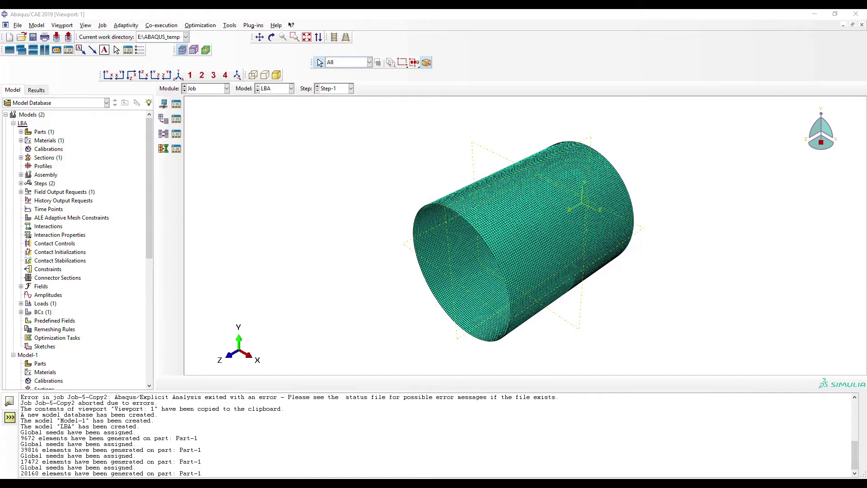
Step: Create an analysis job named LBA for the LBA model
click(163, 104)
click(229, 372)
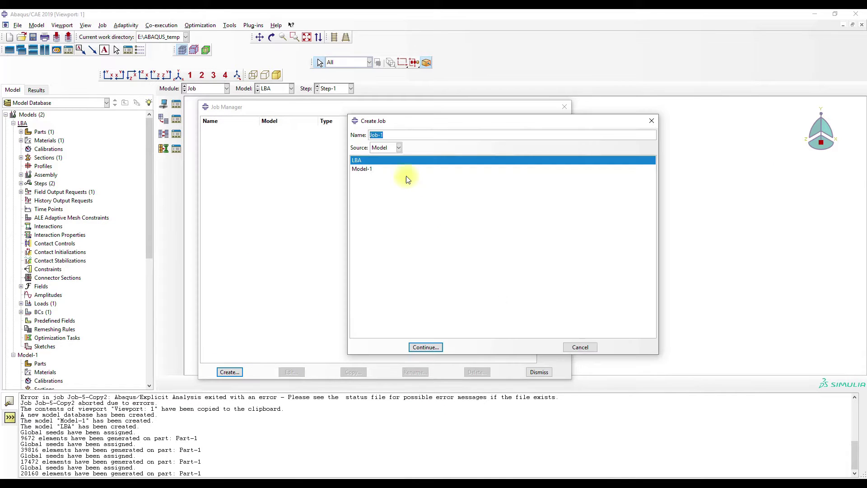
click(426, 347)
click(539, 192)
click(495, 344)
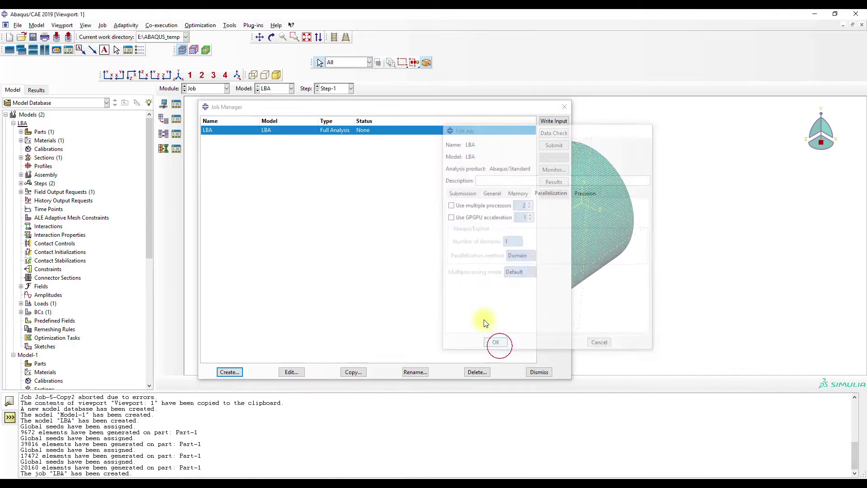
click(564, 107)
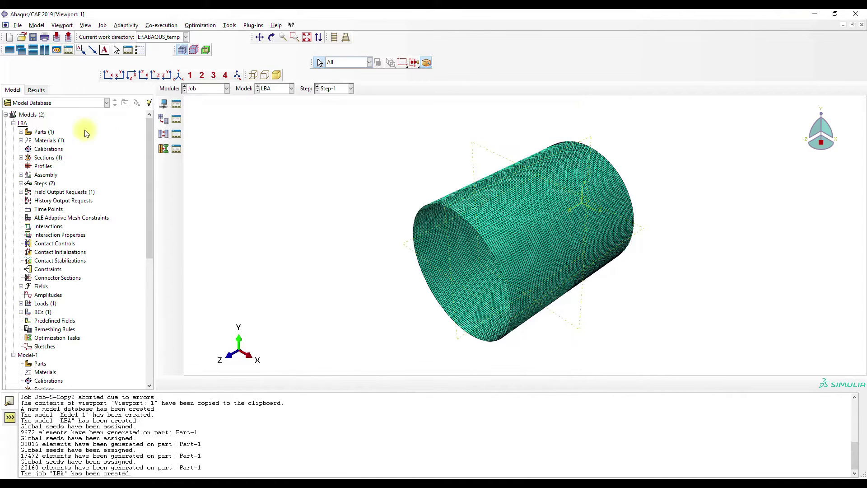
Step: Copy the LBA model as a new model named GNA
click(14, 124)
right_click(27, 125)
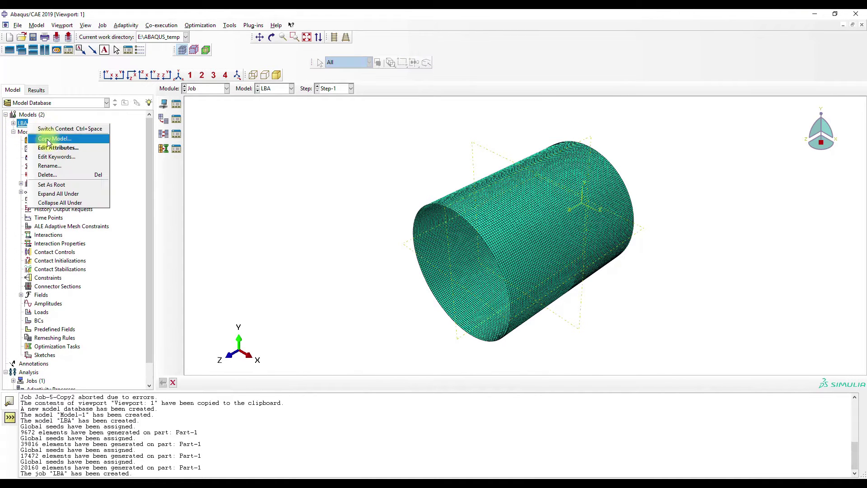
click(39, 136)
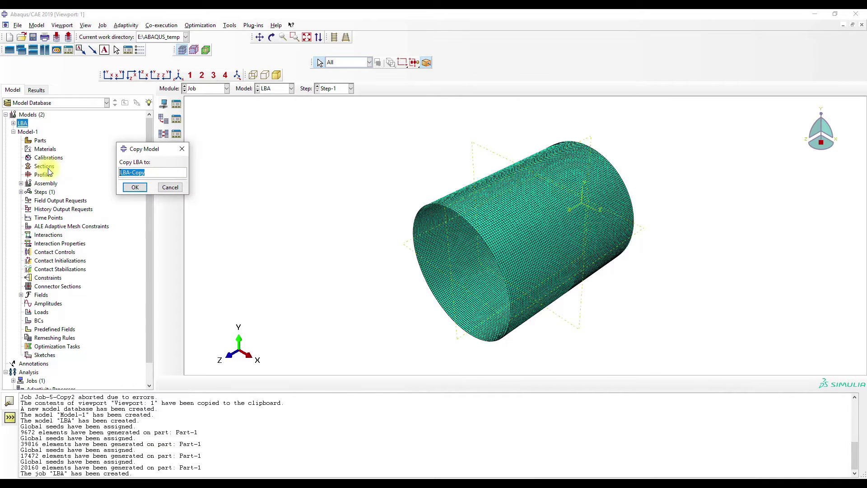
click(135, 187)
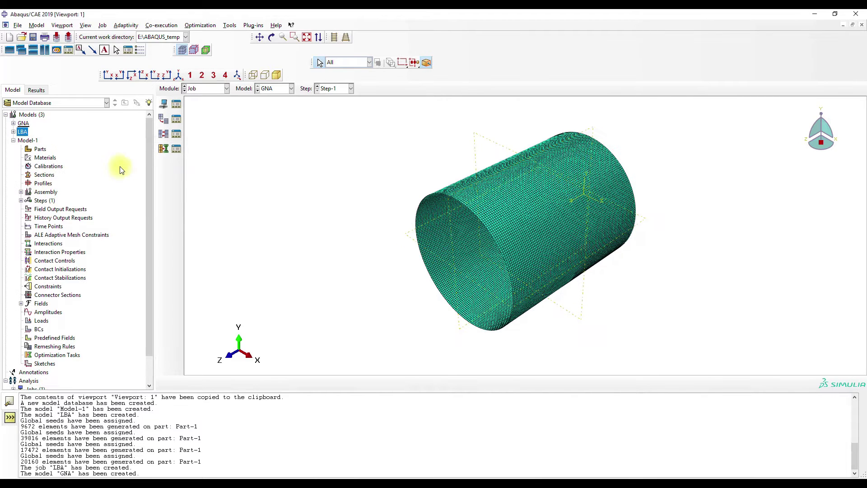
click(211, 88)
Step: Replace GNA's Step-1 procedure with a General Static, Riks step
click(198, 122)
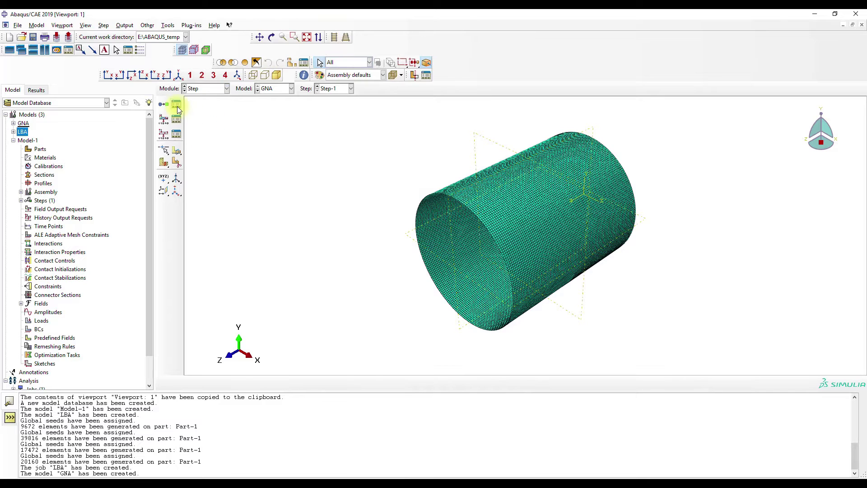
click(177, 104)
click(301, 197)
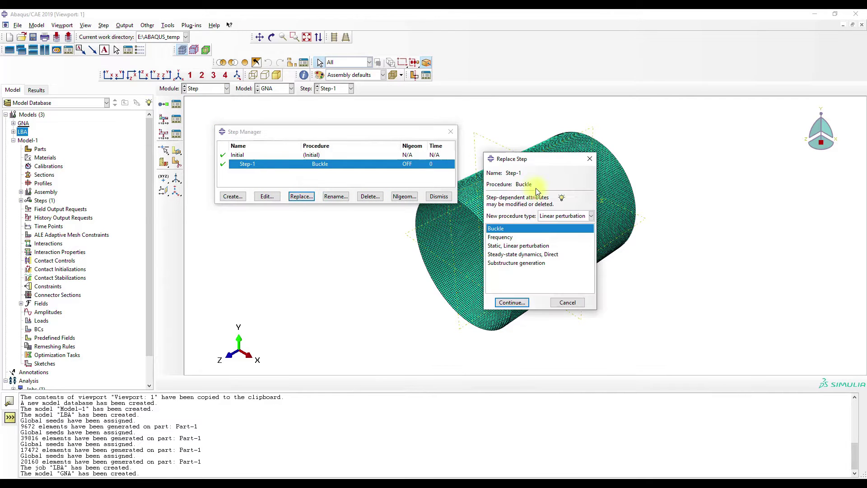
click(566, 216)
click(561, 226)
click(506, 286)
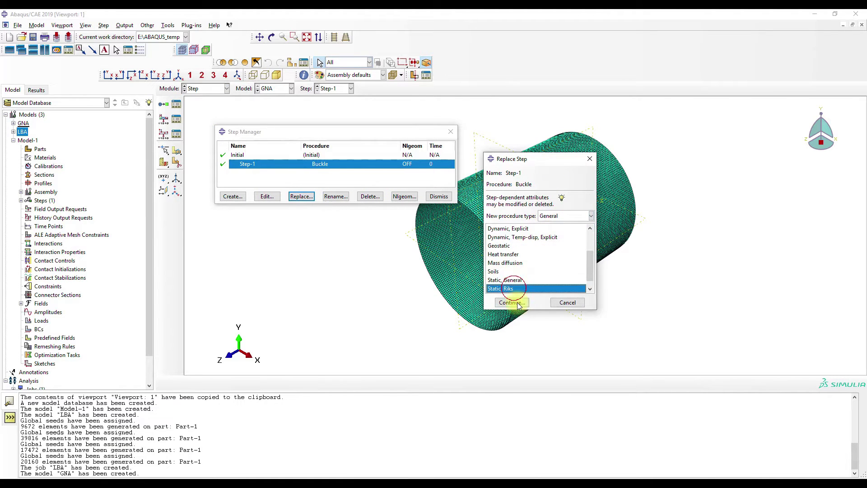
click(512, 303)
Step: Turn Nlgeom on and set 300 max increments, arc lengths 0.01 initial, 1E-50 minimum, 0.01 maximum
click(205, 225)
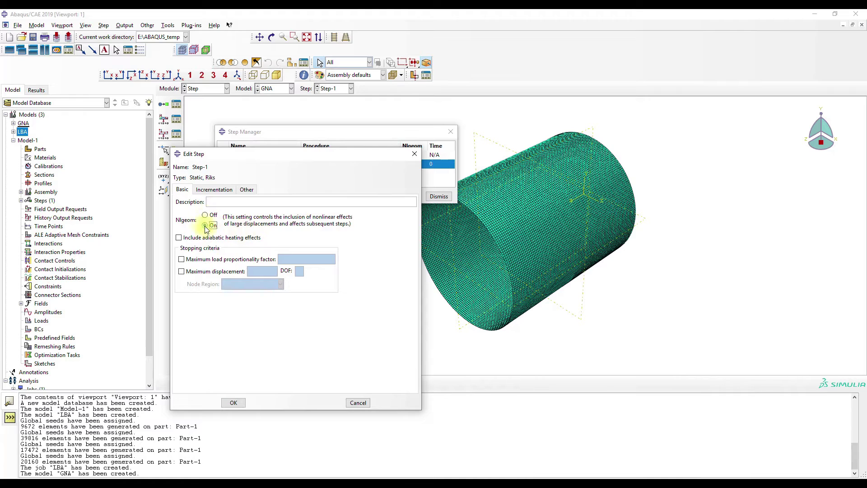
click(242, 261)
click(201, 191)
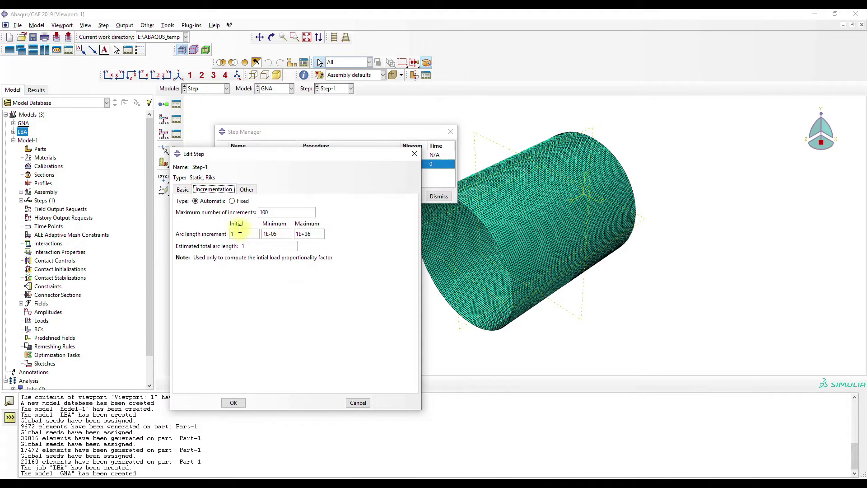
double_click(235, 234)
click(312, 238)
double_click(316, 233)
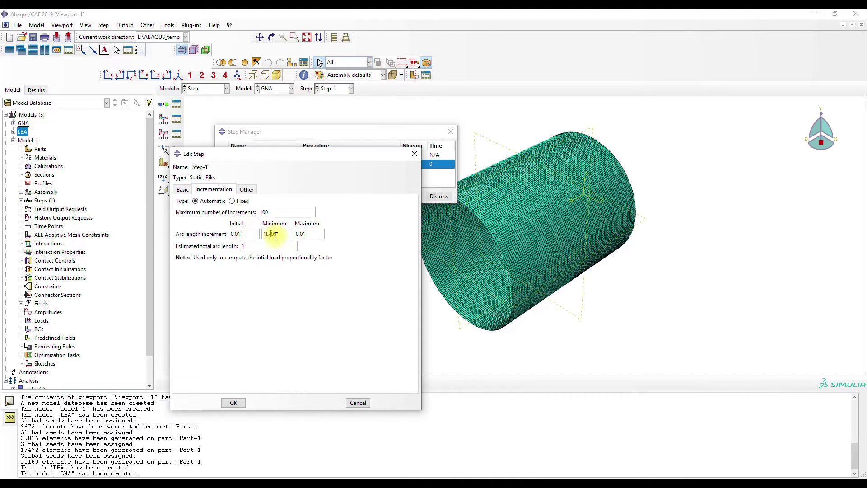
drag(269, 233, 280, 234)
click(235, 402)
Step: Add P, Pressure loads, under Forces/Reactions to the F-Output-1 field output request
click(450, 131)
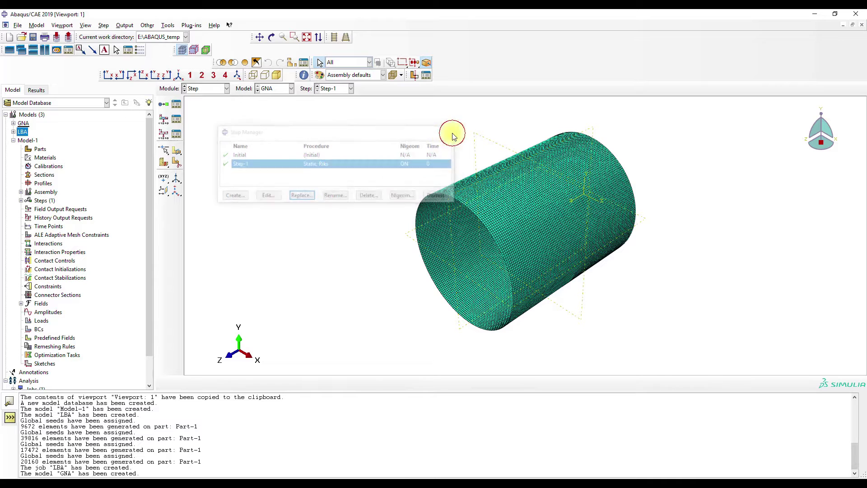
click(176, 119)
double_click(256, 203)
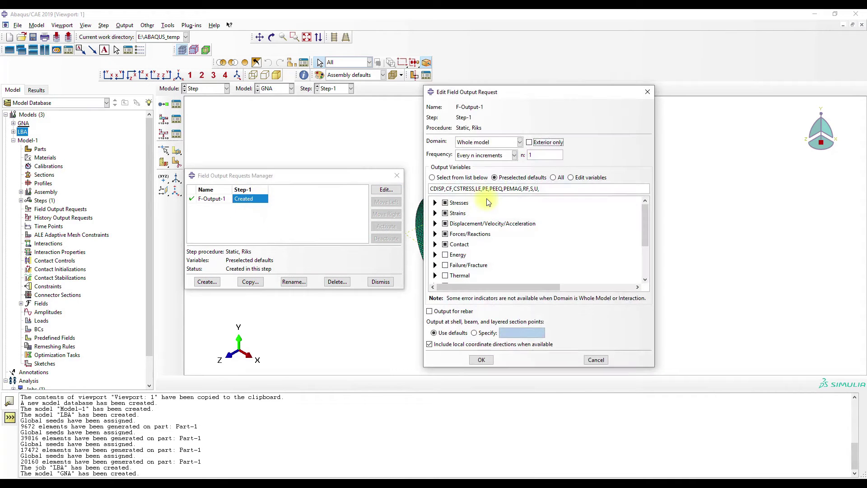
click(435, 234)
scroll(443, 243, down, 3)
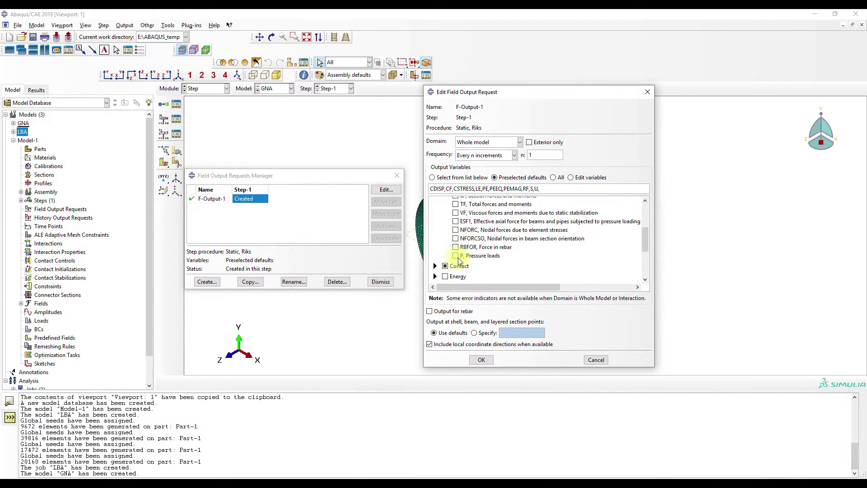
click(456, 255)
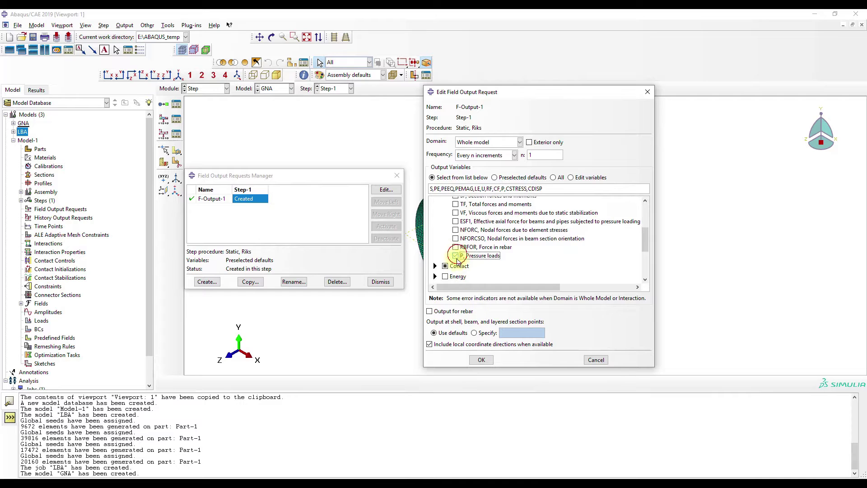
click(481, 364)
click(393, 175)
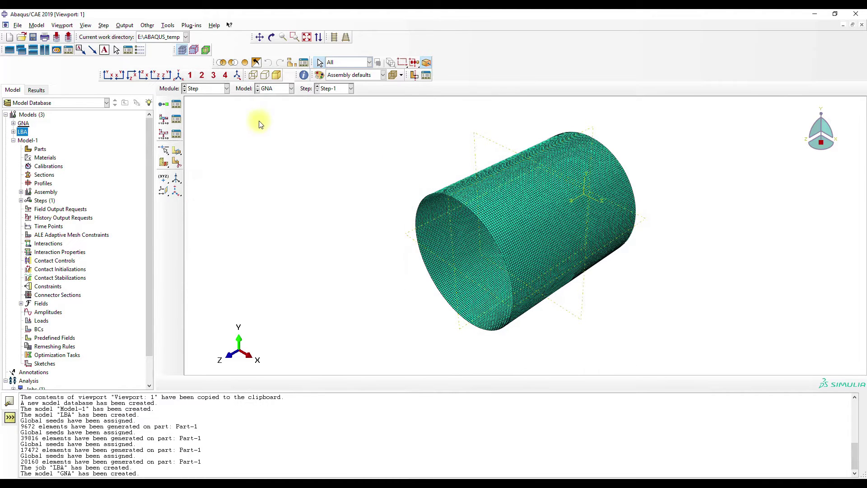
Step: In the Load module, inspect Load-1's settings without changing them
click(208, 89)
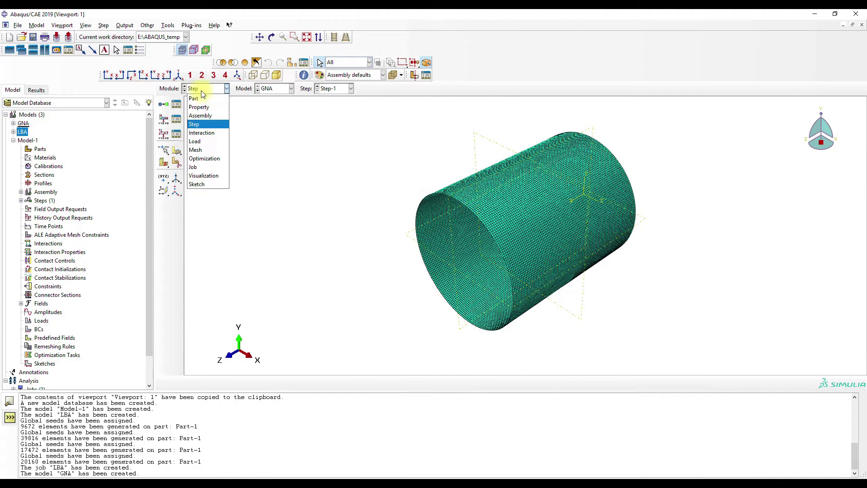
click(196, 141)
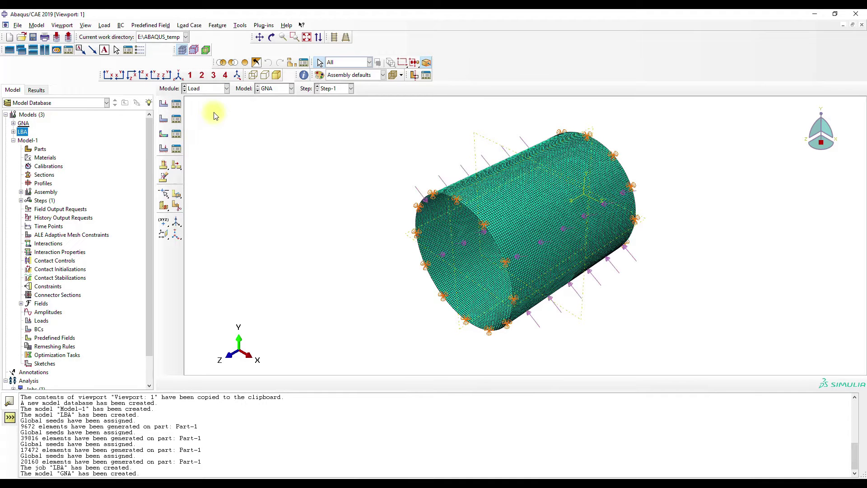
click(176, 104)
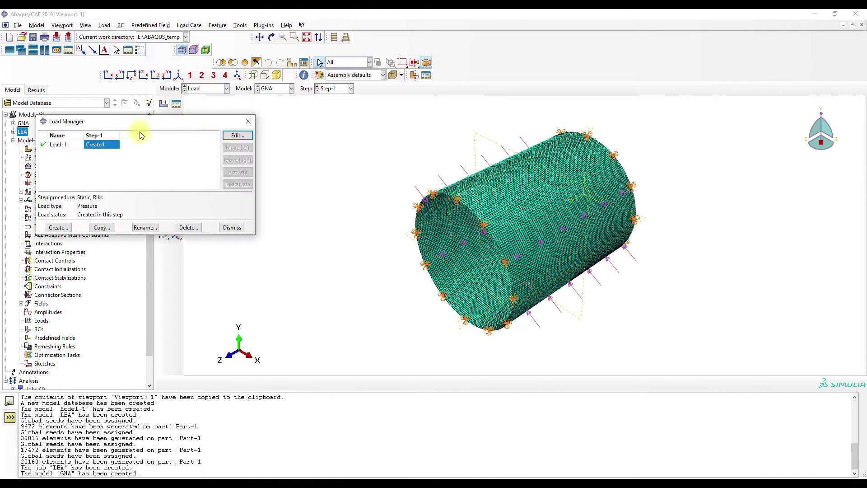
double_click(106, 145)
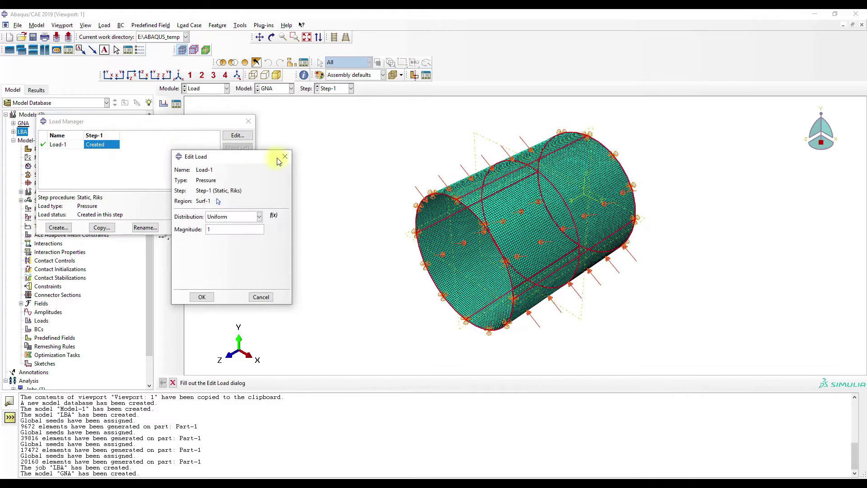
click(285, 157)
click(248, 121)
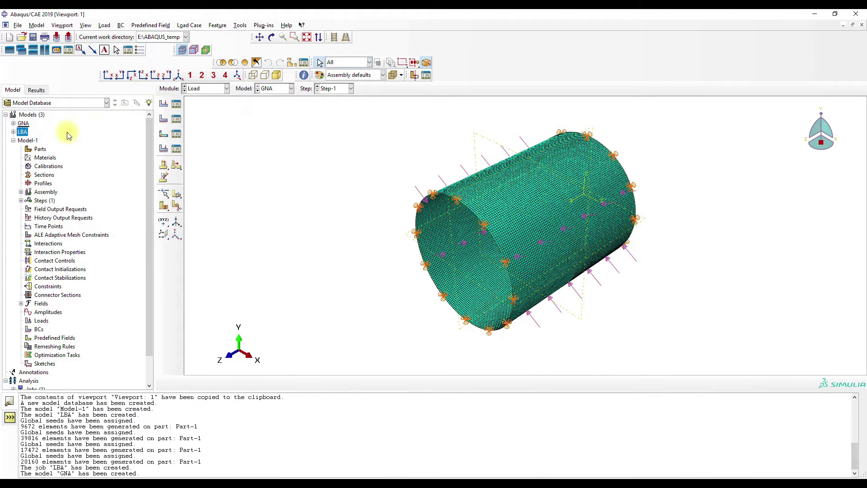
Step: Save the model database as Pressure_Cylinder.cae in E:\ABAQUS_temp
click(13, 140)
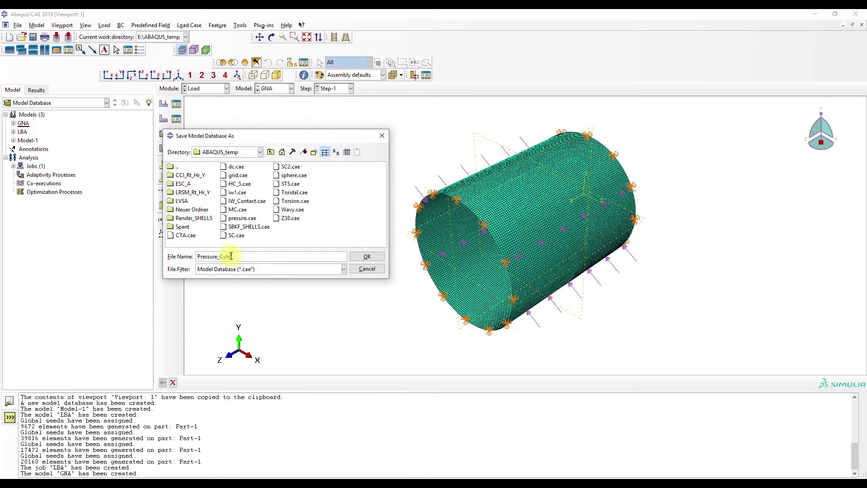
click(363, 256)
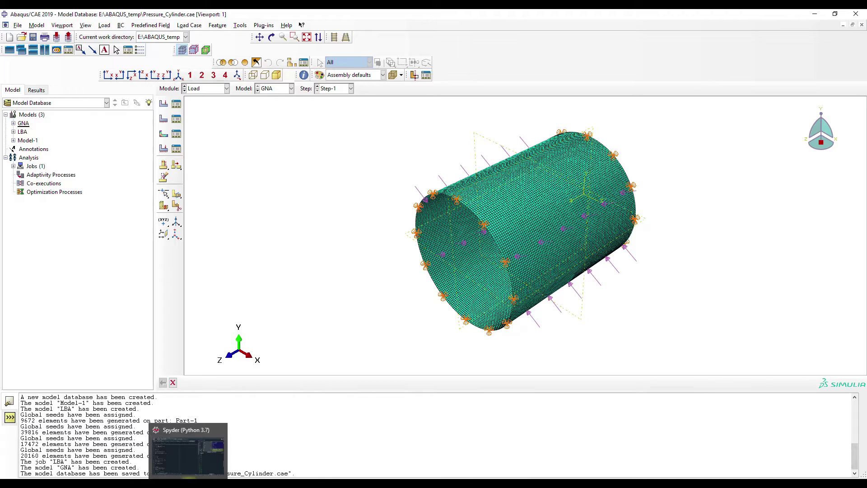
click(187, 478)
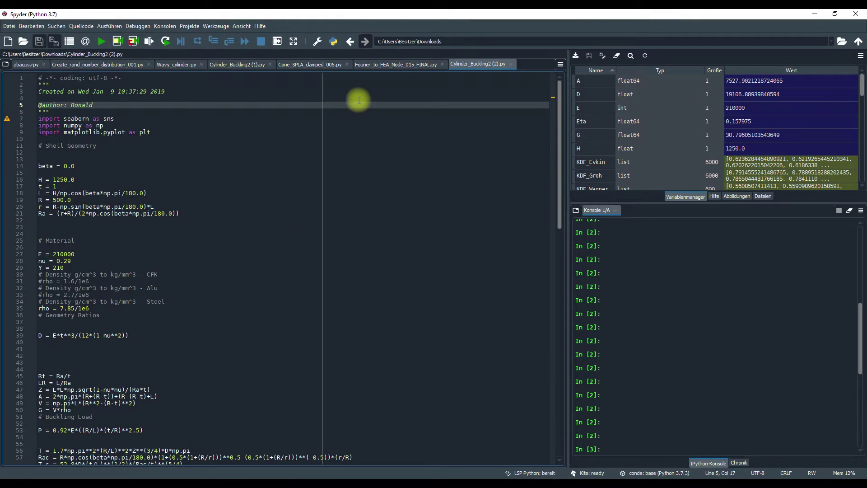
Step: Review the cylinder geometry and node inputs in the Fourier_to_FEA_Node_015_FINAL.py script
click(395, 64)
click(189, 282)
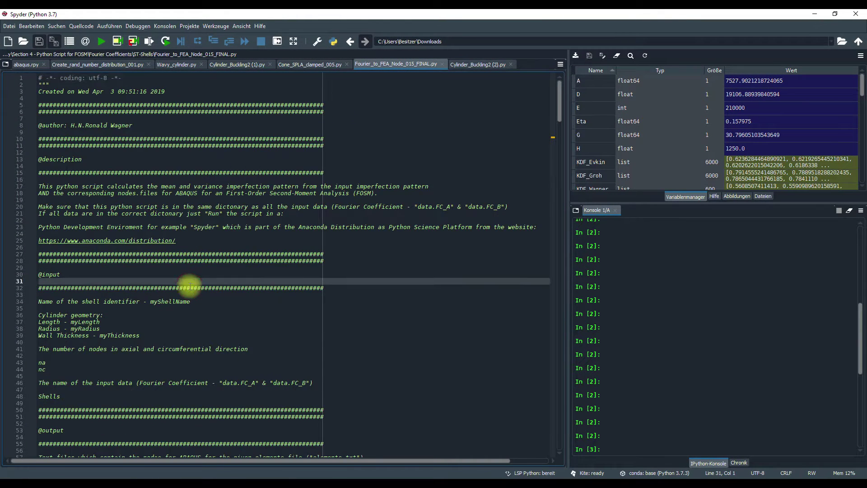
scroll(190, 284, down, 20)
scroll(219, 300, up, 4)
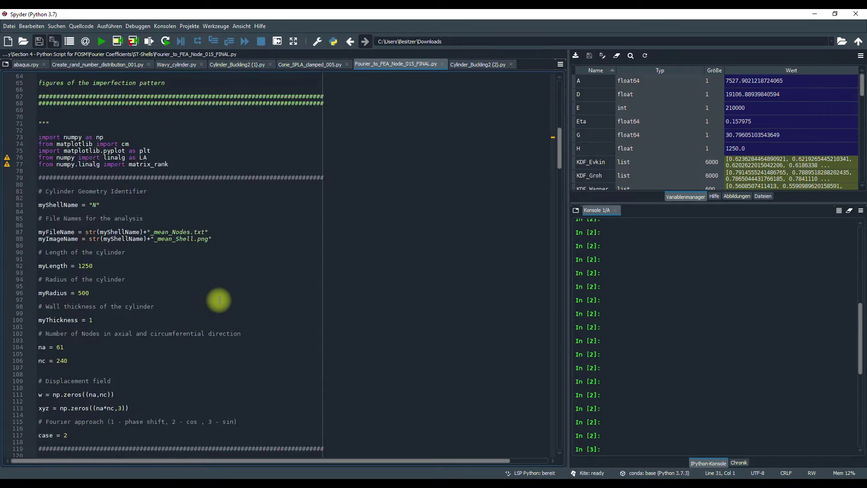
scroll(220, 301, up, 1)
scroll(215, 301, down, 2)
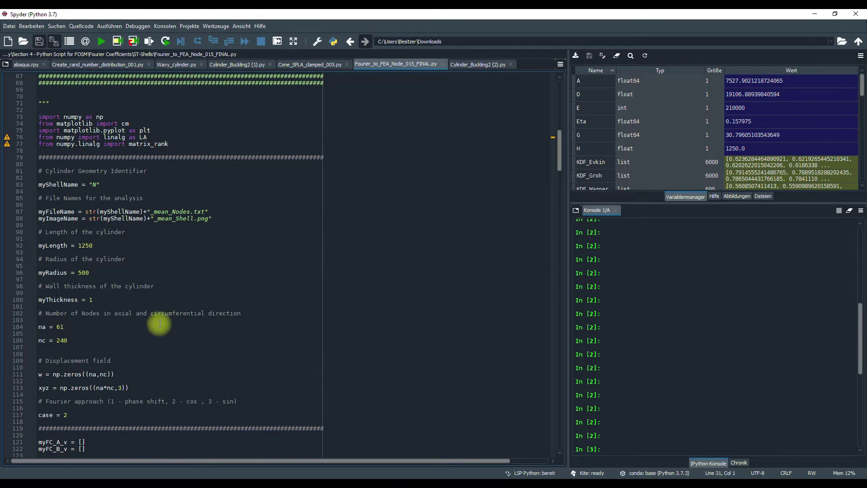
scroll(174, 291, down, 5)
scroll(175, 307, up, 5)
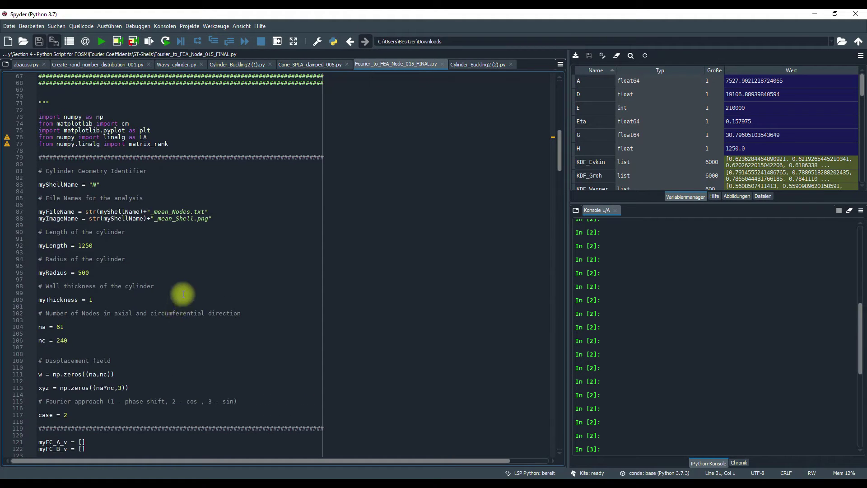
scroll(183, 294, down, 5)
scroll(178, 330, up, 3)
scroll(179, 329, down, 3)
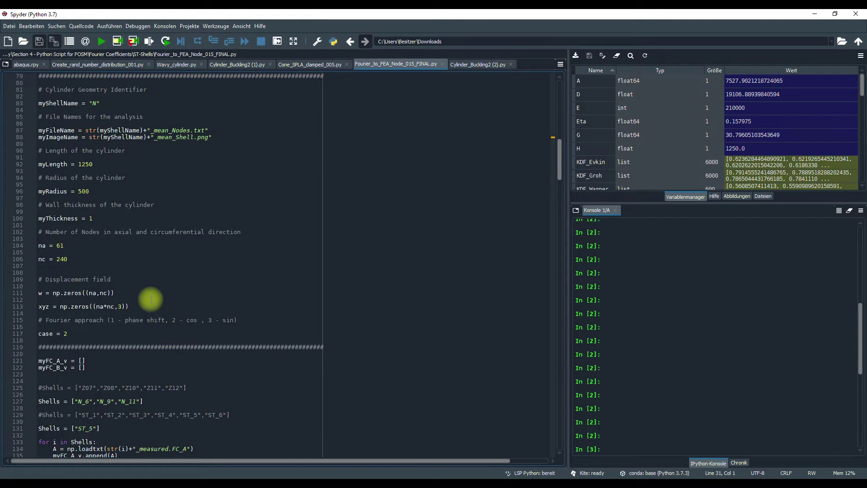
scroll(151, 299, down, 5)
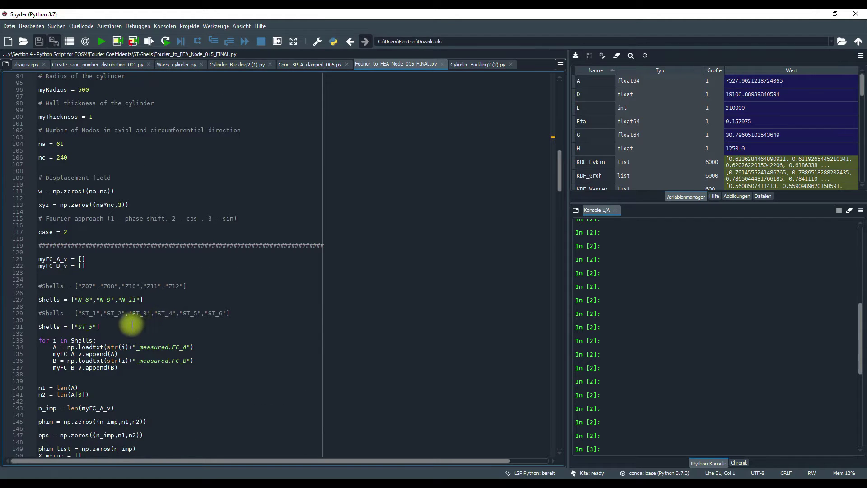
scroll(145, 372, up, 5)
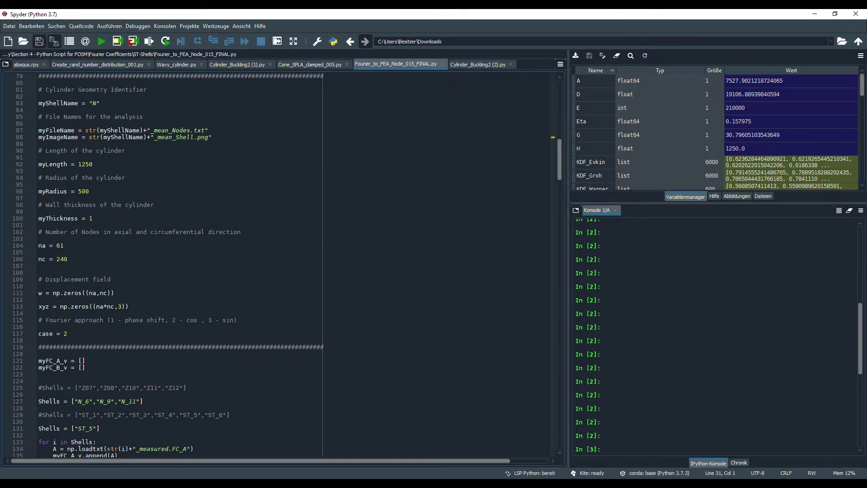
Step: Launch File Explorer from the Start menu at This PC
click(9, 476)
click(184, 246)
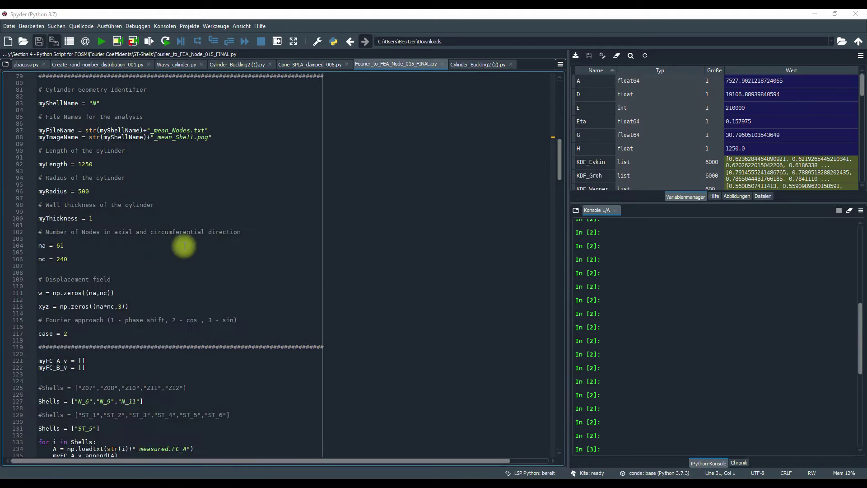
click(310, 90)
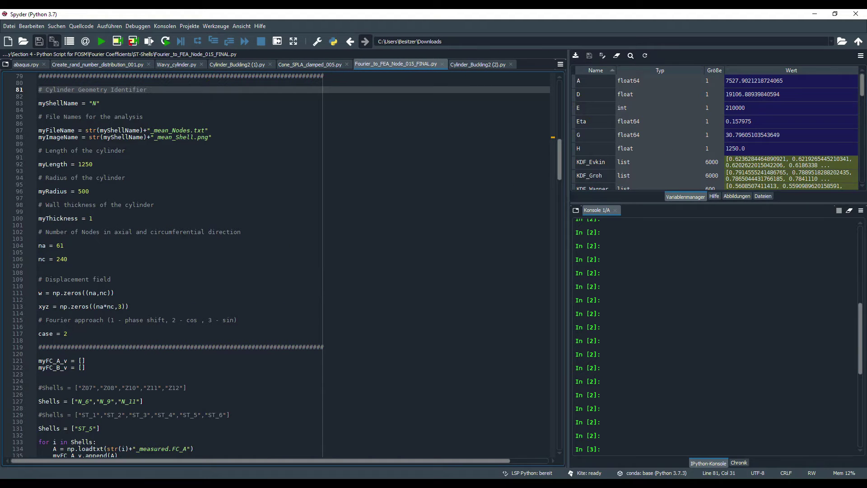
click(289, 123)
Step: Navigate from Dokumente through Paper, Published and Repository to the Fourier Coefficients ST-Shells folder
key(alt+Tab)
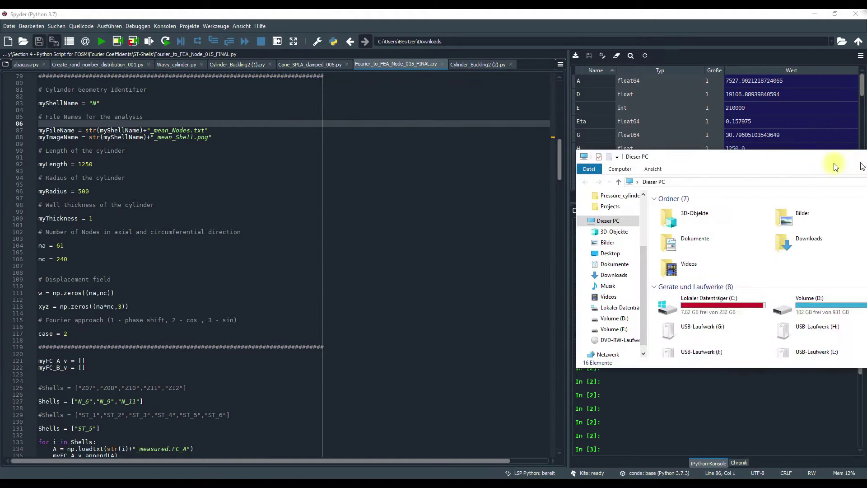
drag(835, 167, 455, 149)
double_click(411, 228)
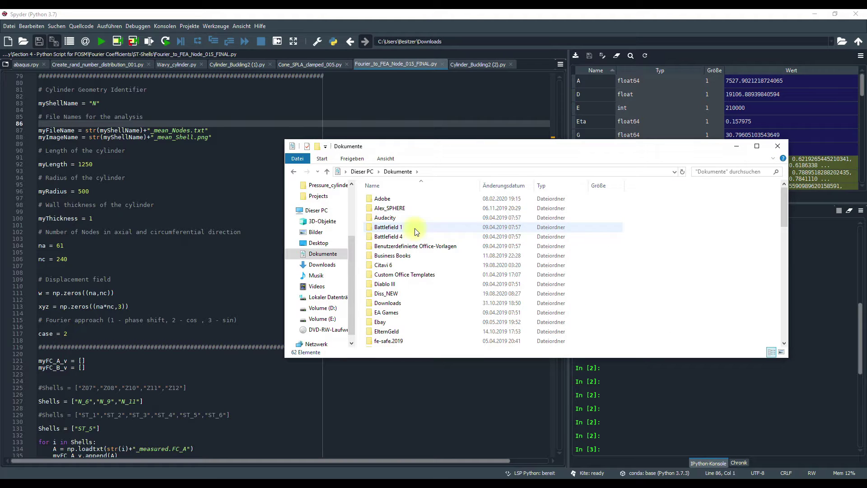
scroll(416, 231, down, 7)
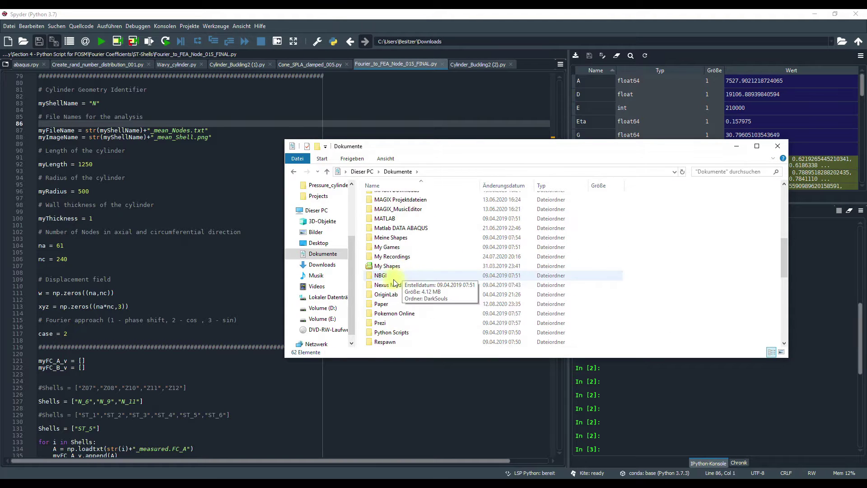
double_click(382, 304)
scroll(421, 240, down, 6)
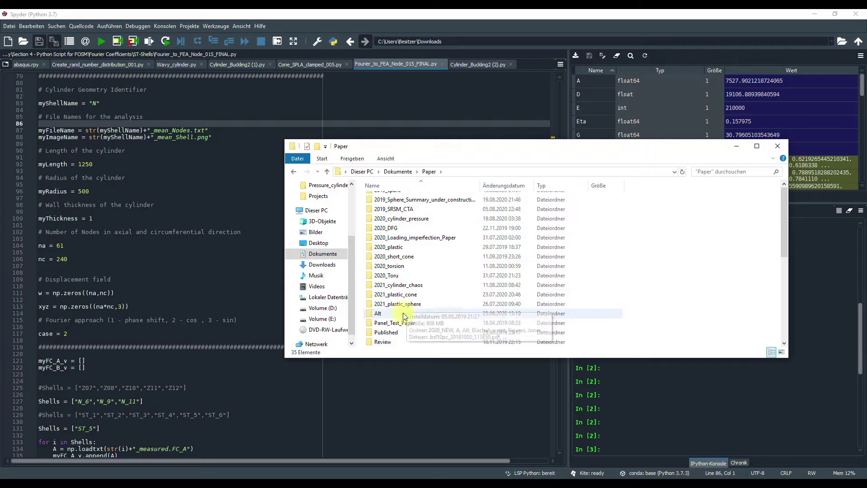
scroll(403, 316, down, 2)
double_click(388, 277)
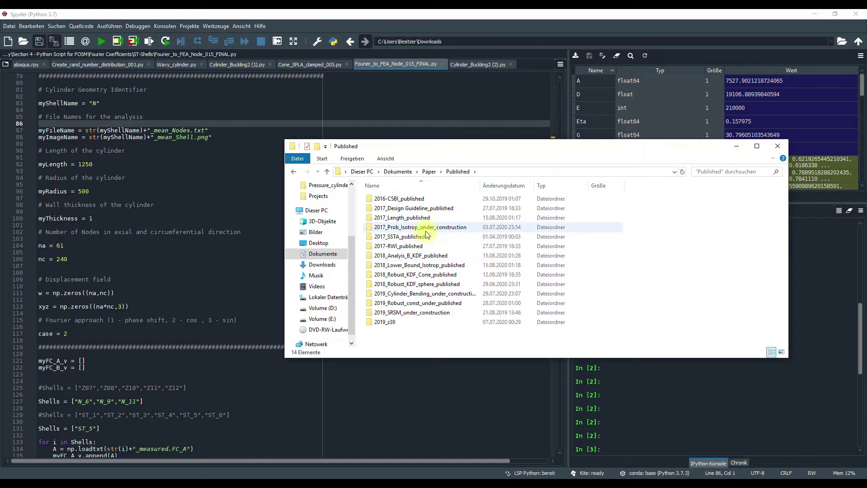
double_click(425, 227)
double_click(410, 227)
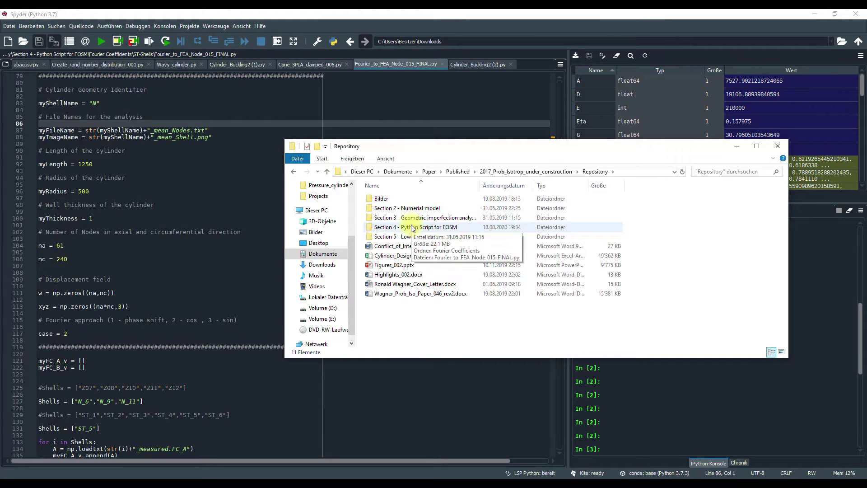
double_click(412, 227)
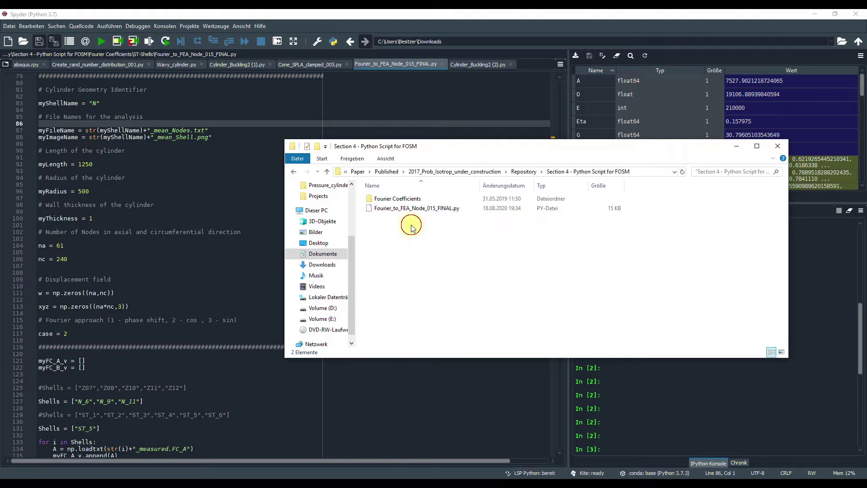
double_click(404, 200)
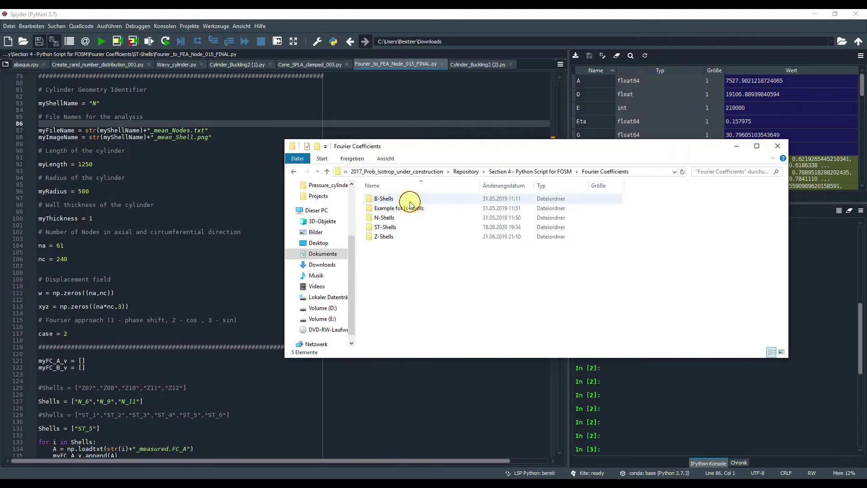
double_click(402, 227)
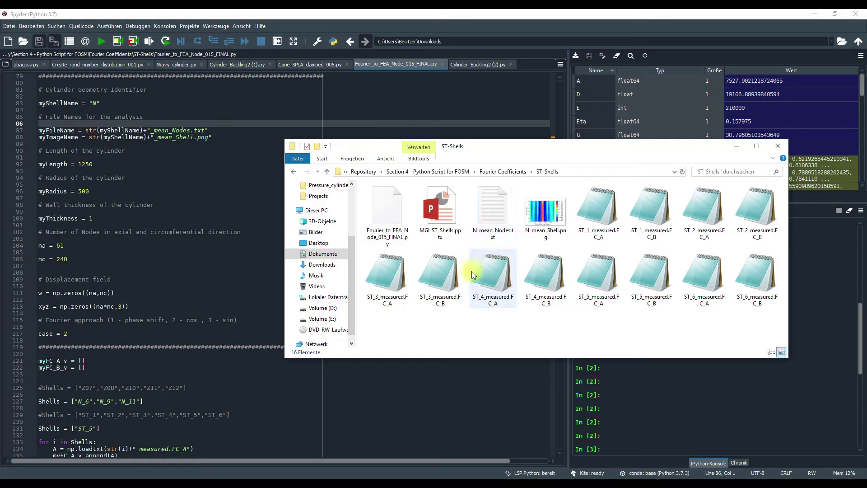
Step: Delete N_mean_Nodes.txt and N_mean_Shell.png, leaving 14 items in ST-Shells
click(500, 213)
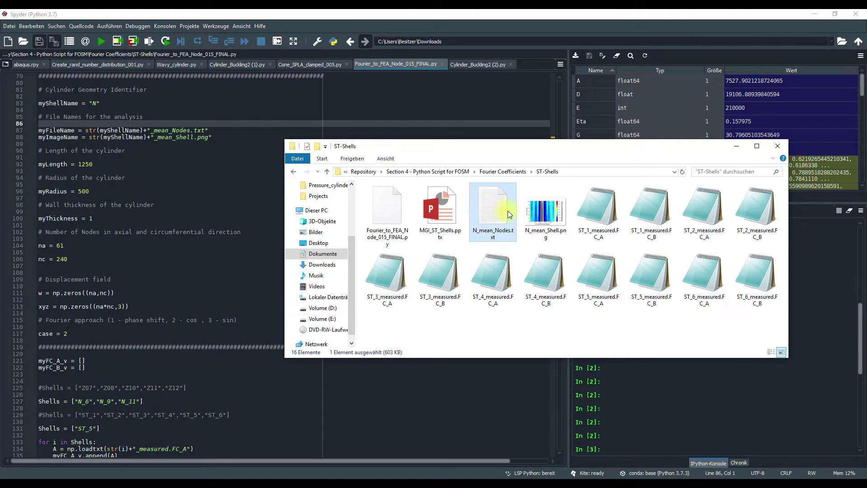
ctrl+click(540, 208)
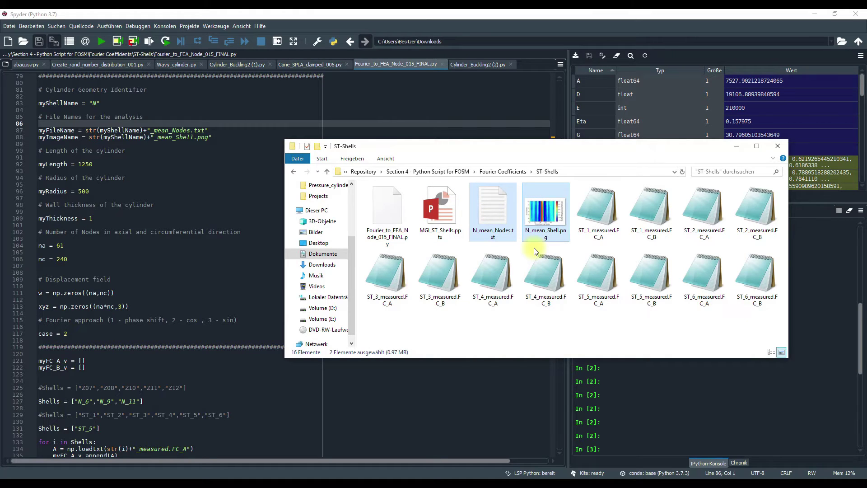
key(Delete)
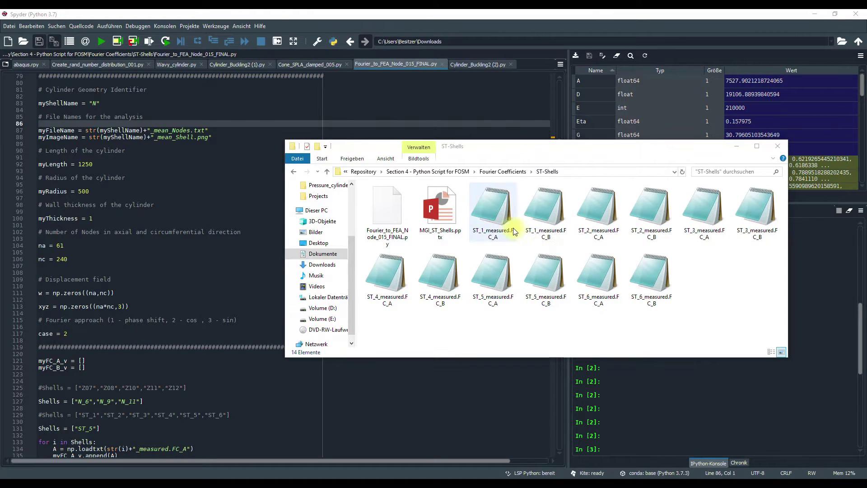
Step: Open MGI_ST_Shells.pptx and browse the radial displacement plots on slides 2 to 6
double_click(443, 204)
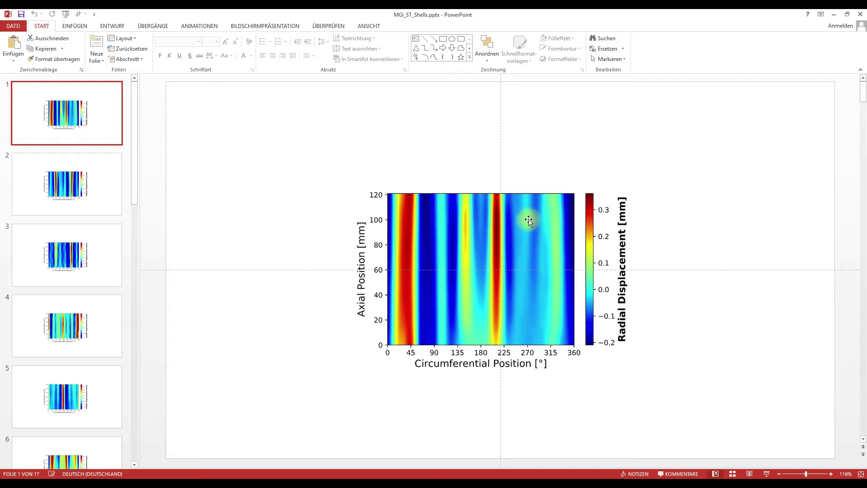
click(87, 194)
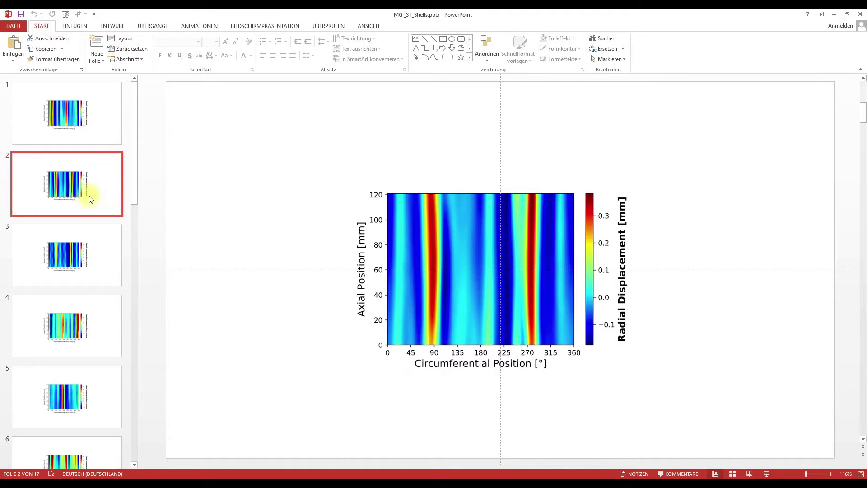
click(95, 256)
click(93, 320)
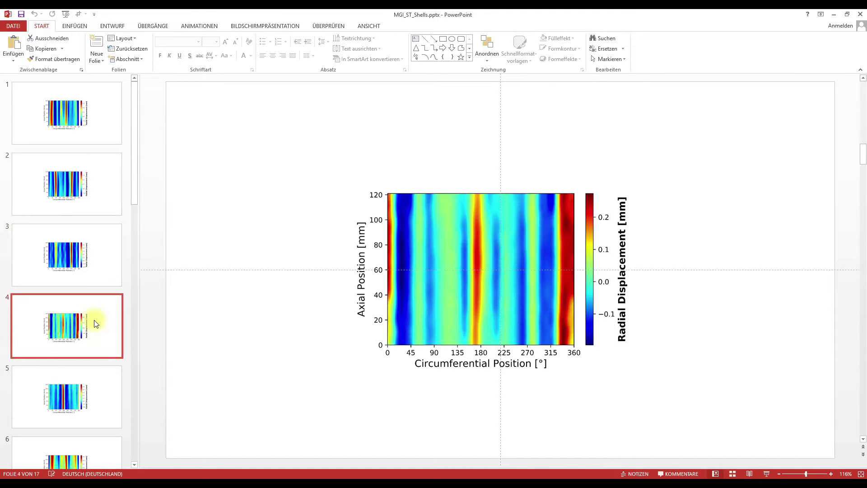
click(96, 390)
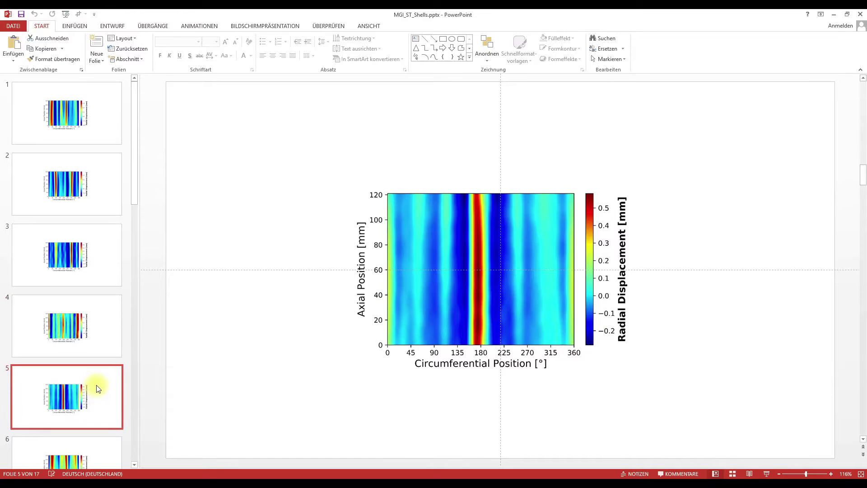
scroll(95, 386, down, 3)
click(104, 372)
scroll(102, 369, up, 3)
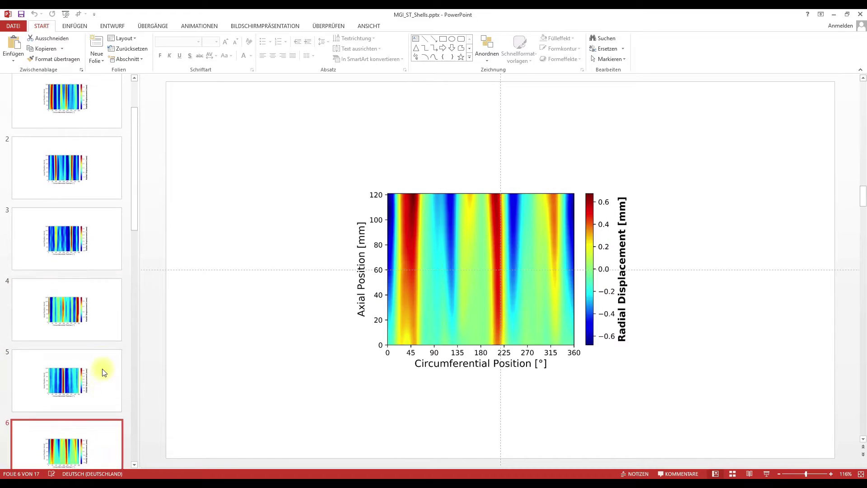
click(103, 374)
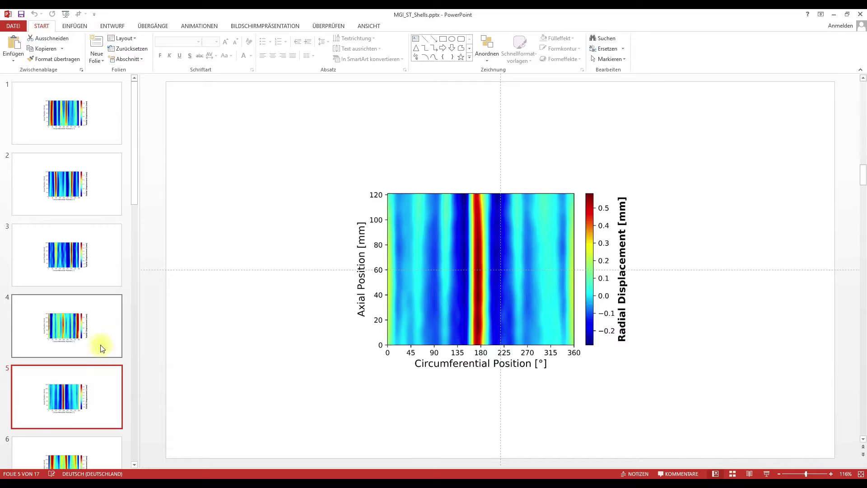
Step: Step back to slide 1, return to slide 5, and minimize PowerPoint
click(99, 333)
click(96, 254)
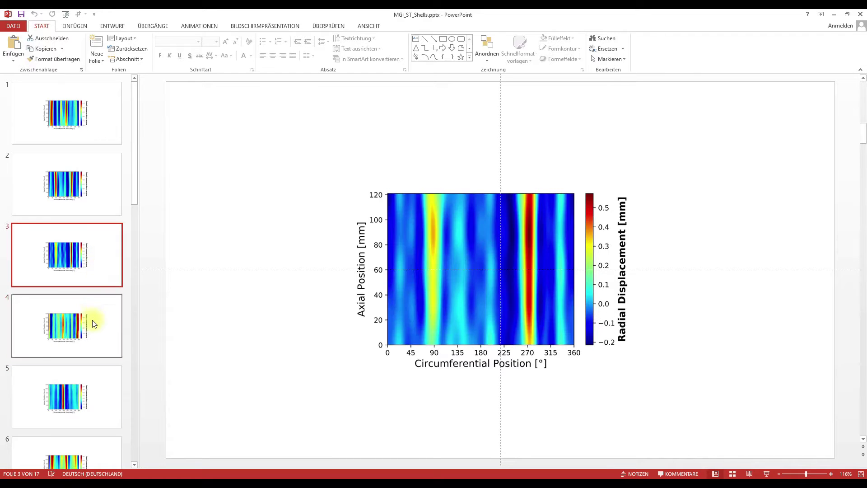
click(97, 161)
click(98, 123)
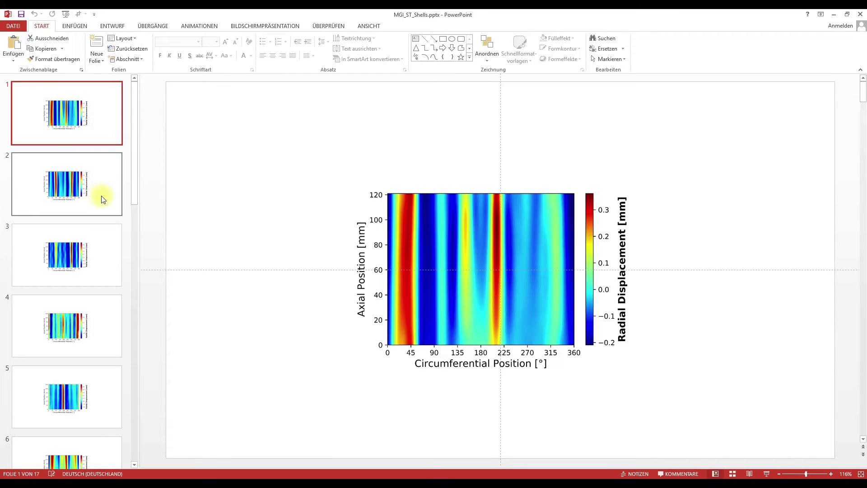
click(102, 197)
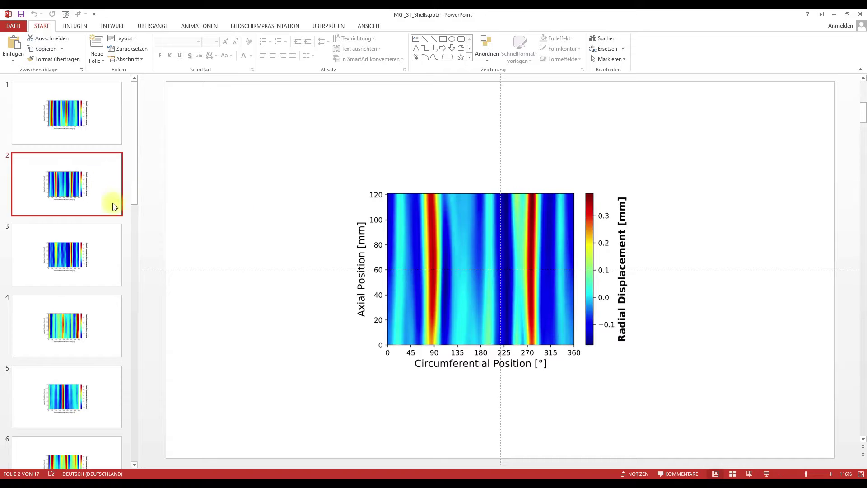
click(89, 347)
click(95, 383)
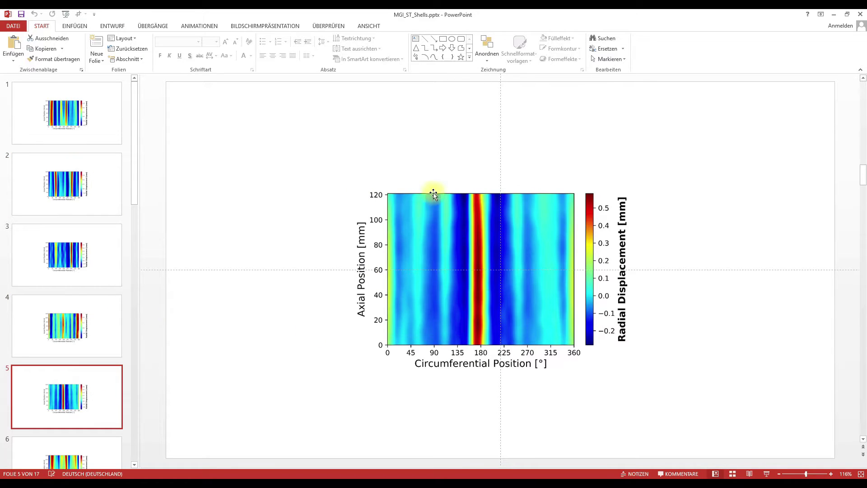
click(835, 14)
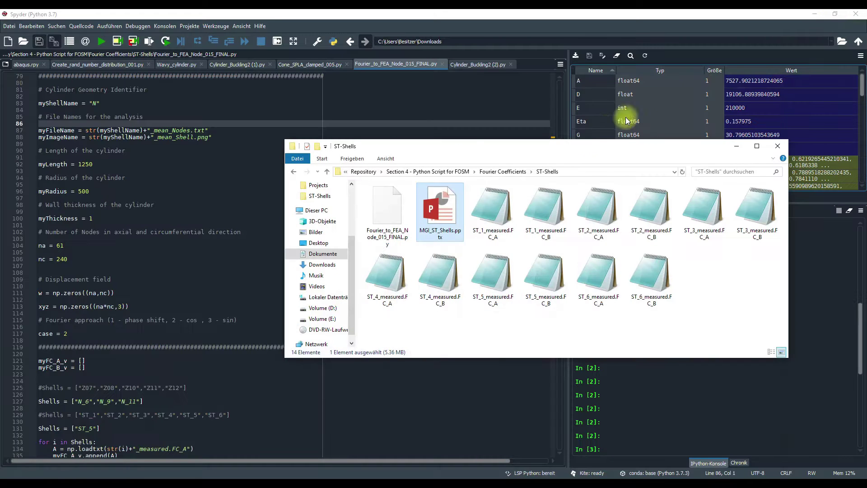
Step: Review the script and run Fourier_to_FEA_Node_015_FINAL.py until it reports End of Calculation Number 1
click(737, 146)
click(121, 204)
scroll(131, 206, up, 4)
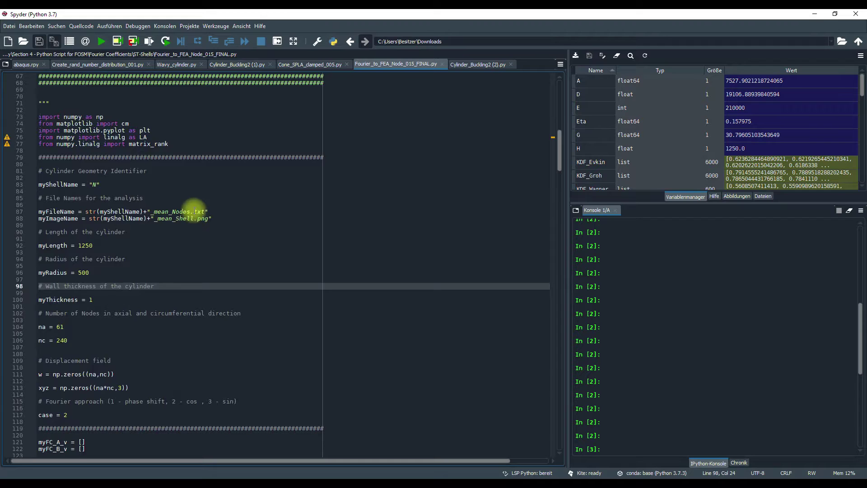
double_click(116, 284)
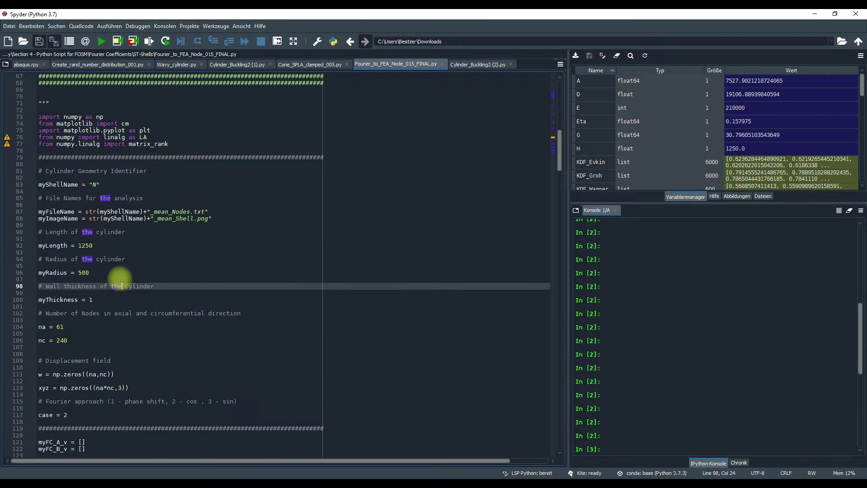
scroll(120, 278, down, 4)
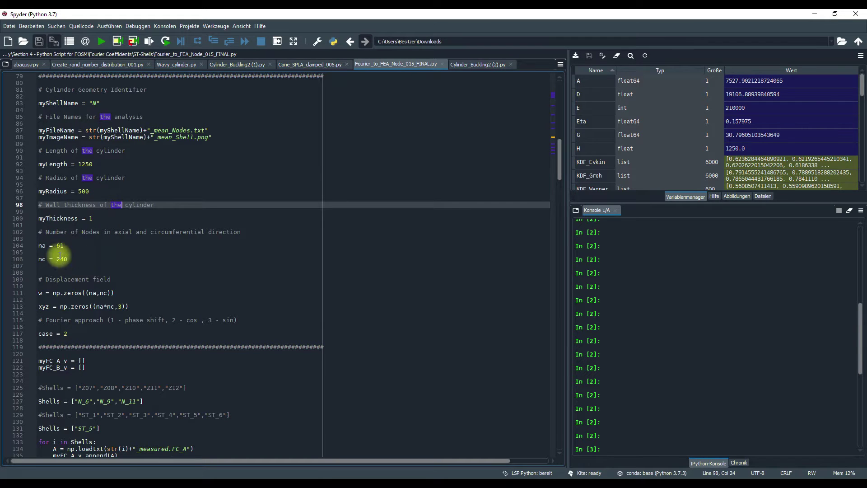
scroll(67, 254, down, 4)
scroll(92, 259, down, 3)
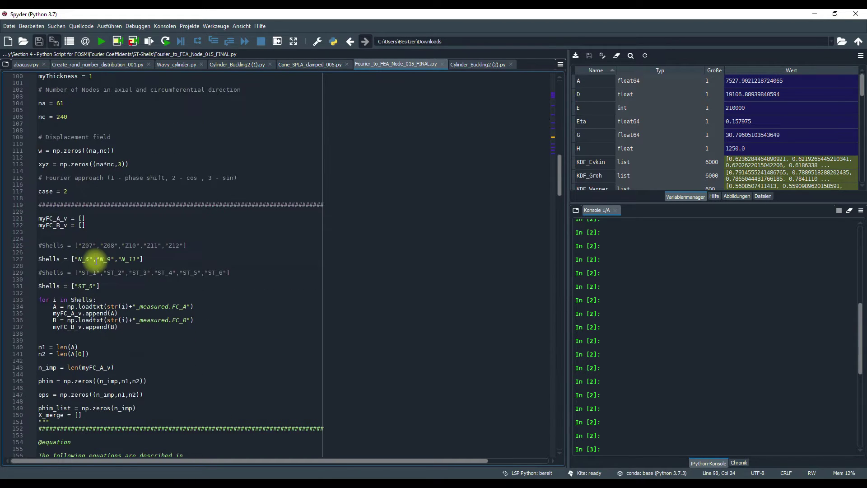
scroll(96, 261, down, 6)
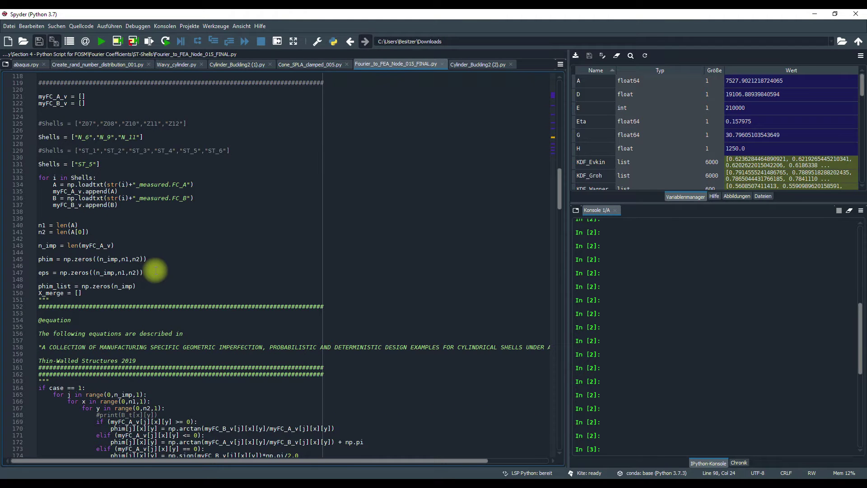
scroll(155, 270, up, 4)
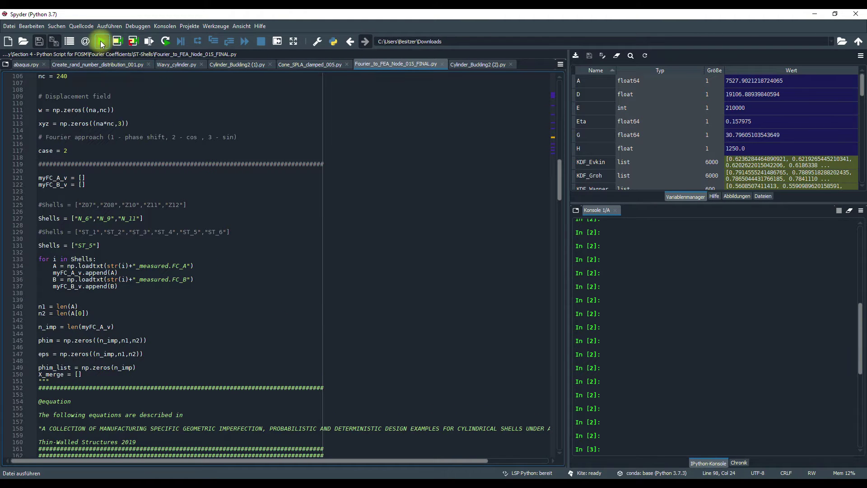
click(101, 41)
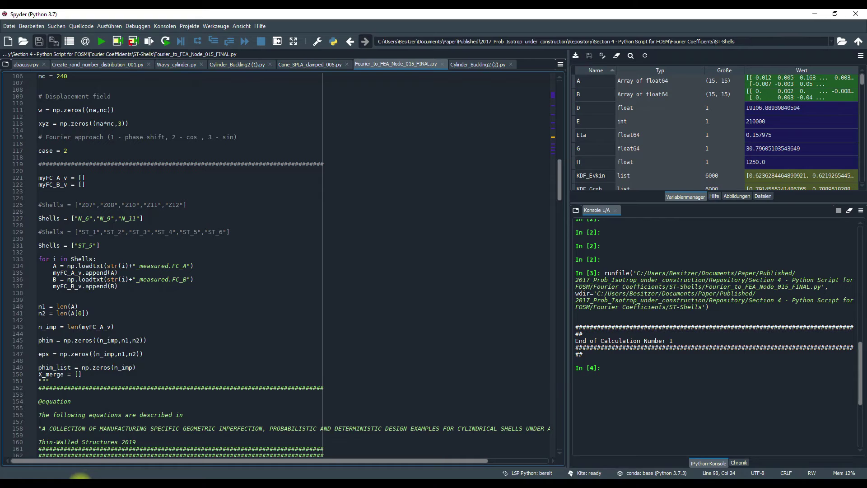
click(81, 477)
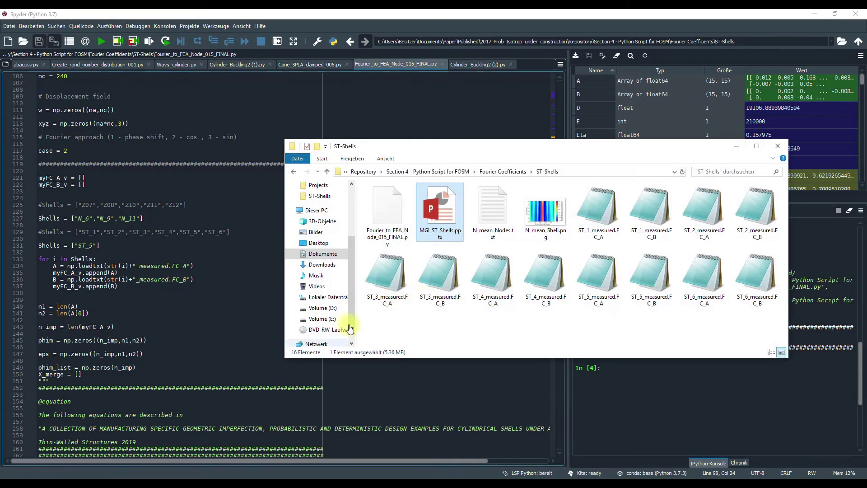
Step: Open the new N_mean_Shell.png in Paint, view it maximized and zoomed out, then close it
click(550, 208)
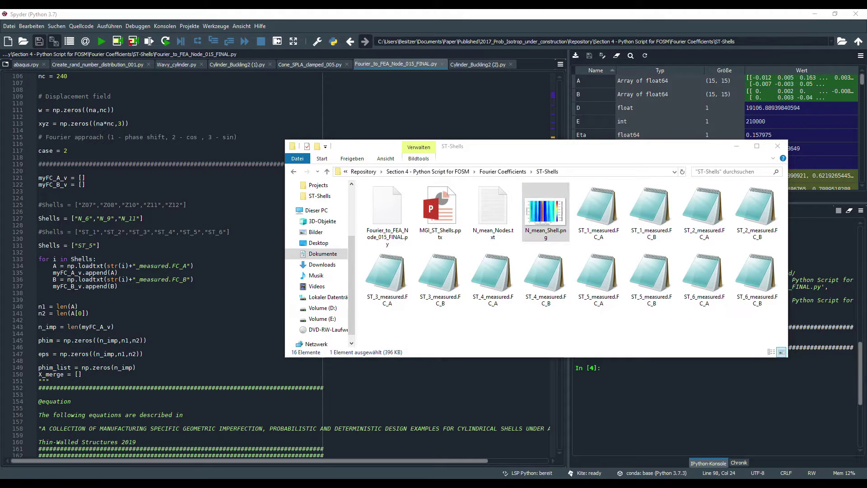
click(445, 97)
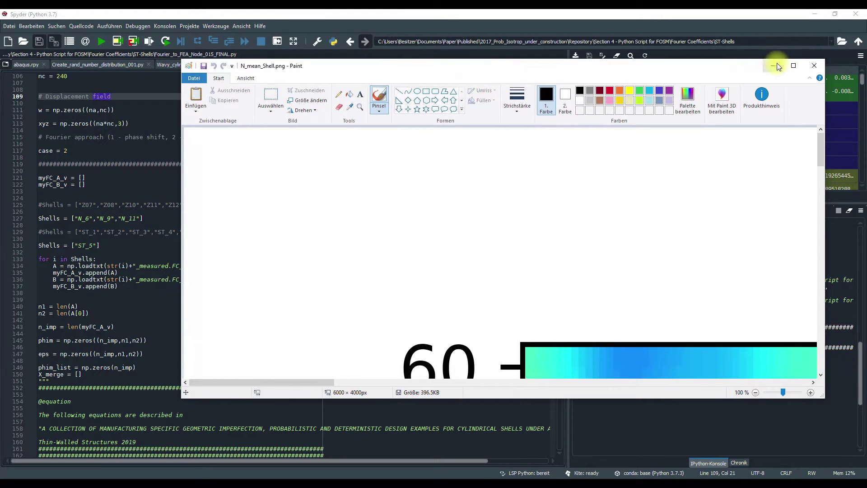
click(793, 64)
ctrl+scroll(488, 233, down, 2)
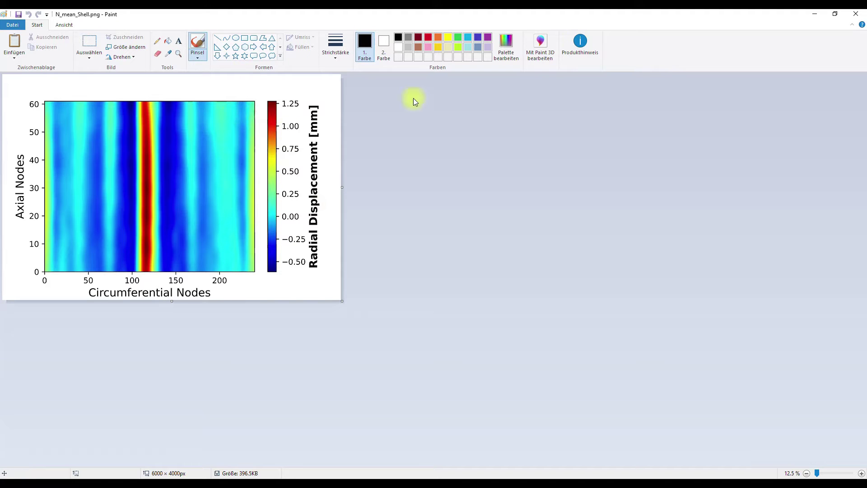
click(853, 15)
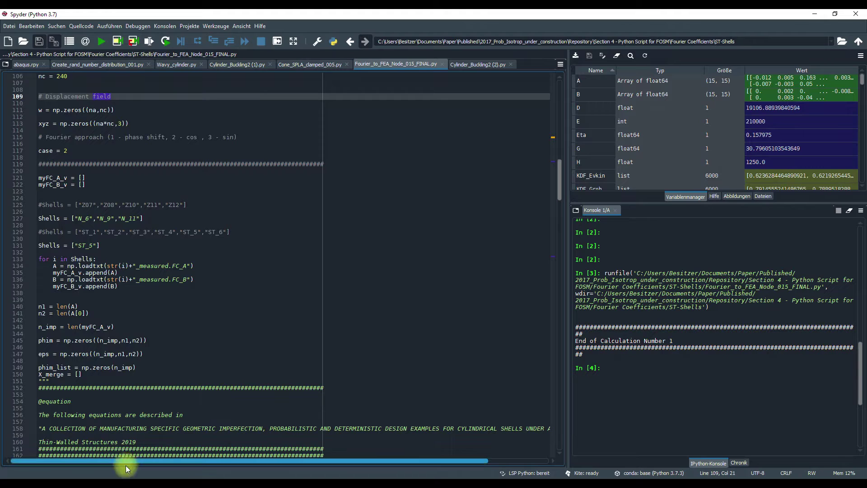
click(76, 476)
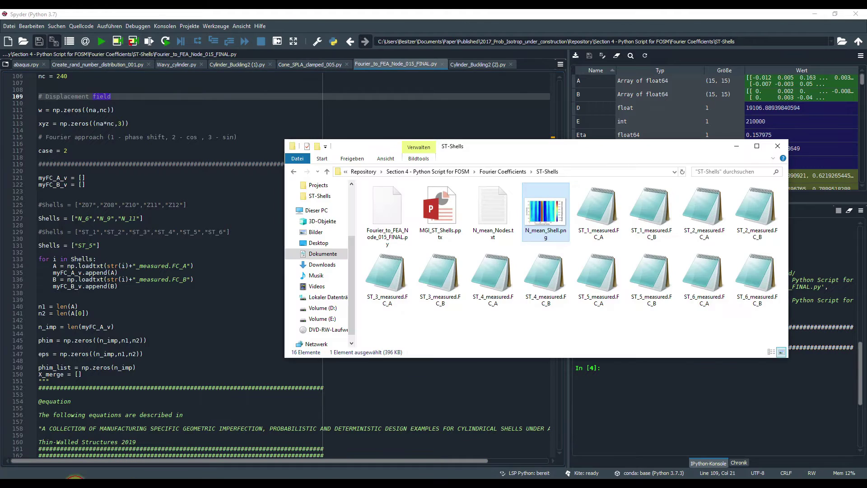
Step: Select N_mean_Nodes.txt and open the ABAQUS_temp folder on drive E:
click(498, 208)
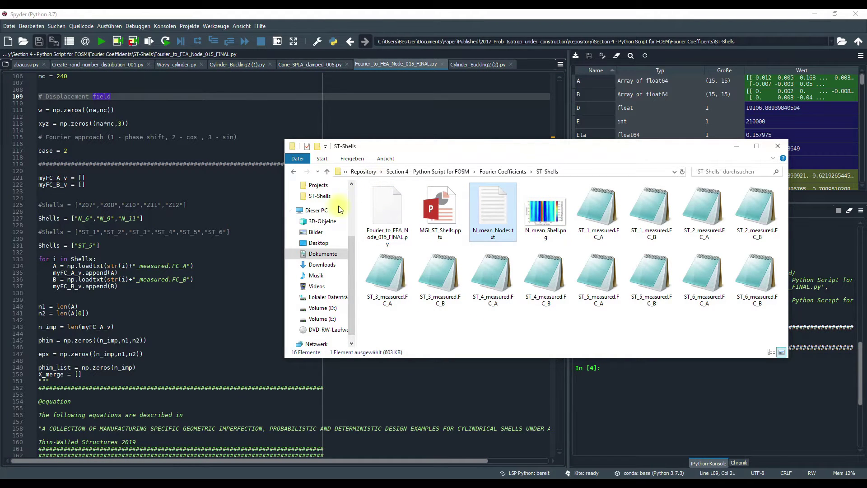
click(322, 318)
click(401, 218)
double_click(400, 218)
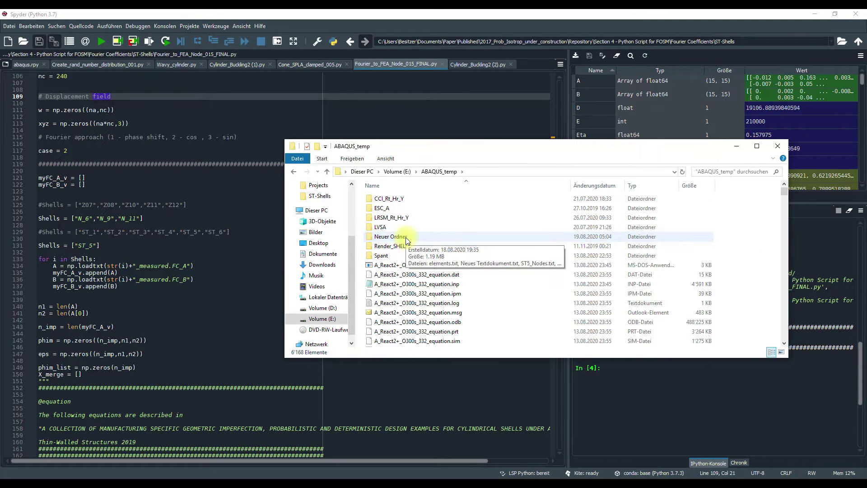
Step: Create a new folder named Cylinder_Pressure inside ABAQUS_temp
right_click(719, 203)
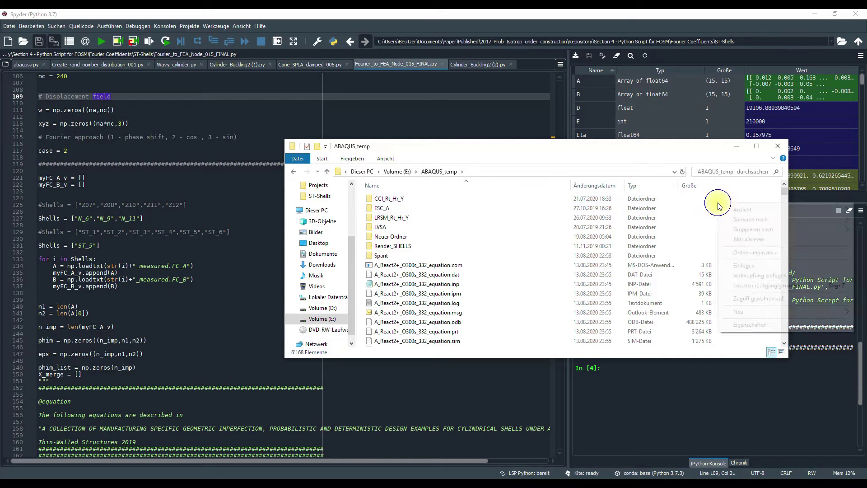
mouse_move(749, 314)
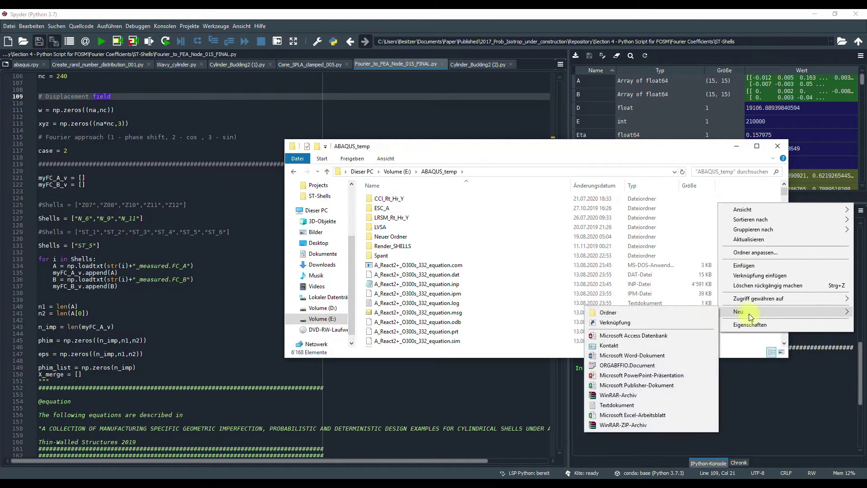
click(691, 314)
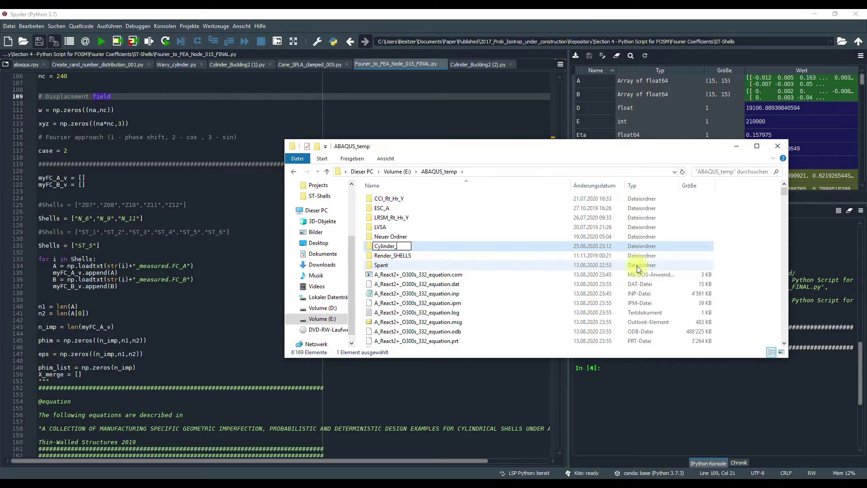
text(Cylinder_Pressure)
key(Return)
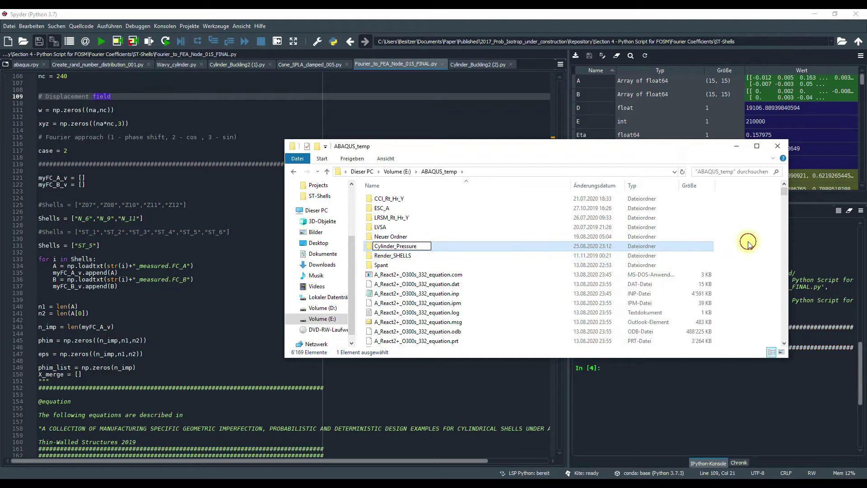
Step: Paste N_mean_Nodes.txt into the Cylinder_Pressure folder
double_click(402, 208)
key(ctrl+v)
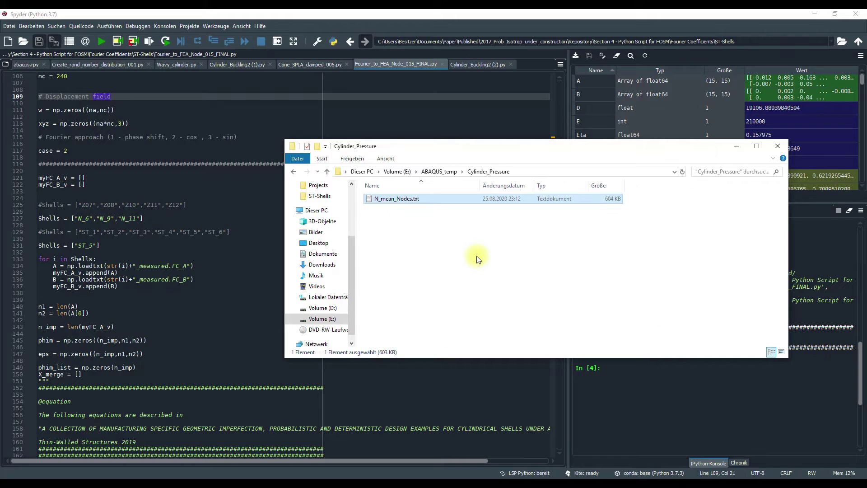
click(472, 256)
click(118, 457)
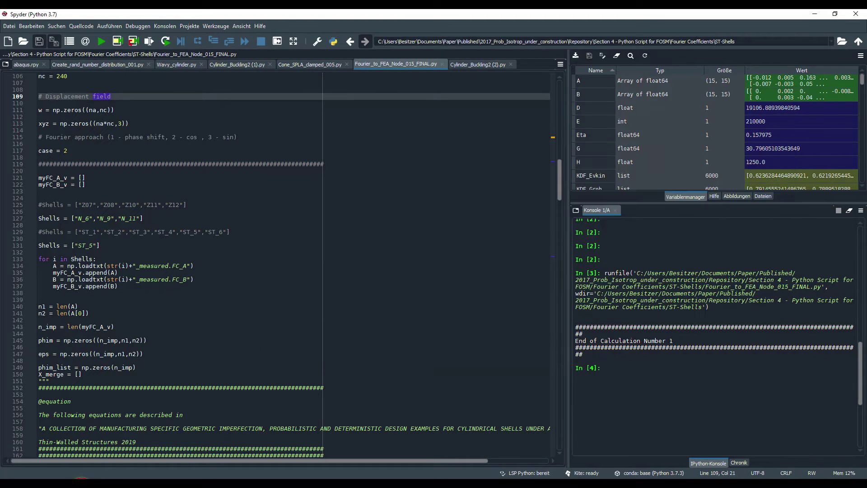
key(alt+Tab)
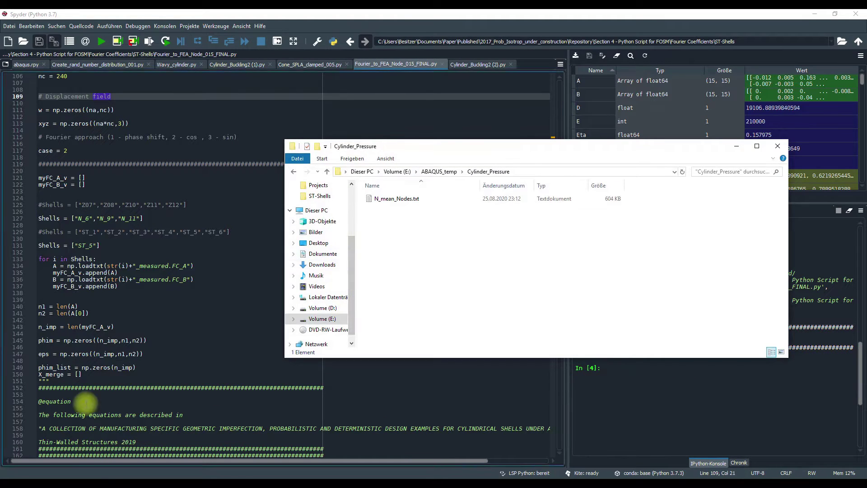
Step: Navigate to Section 3 - Geometric imperfection analysis > ABAQUS inp > ST-Shells in a new window
right_click(79, 472)
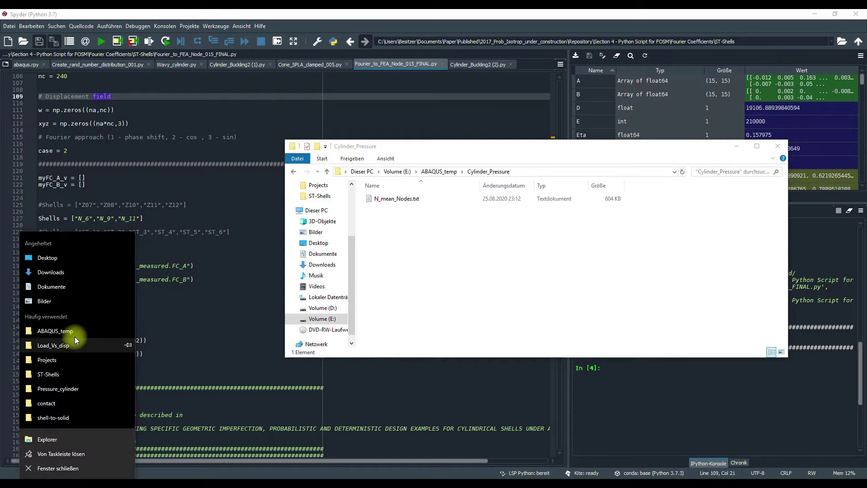
click(68, 377)
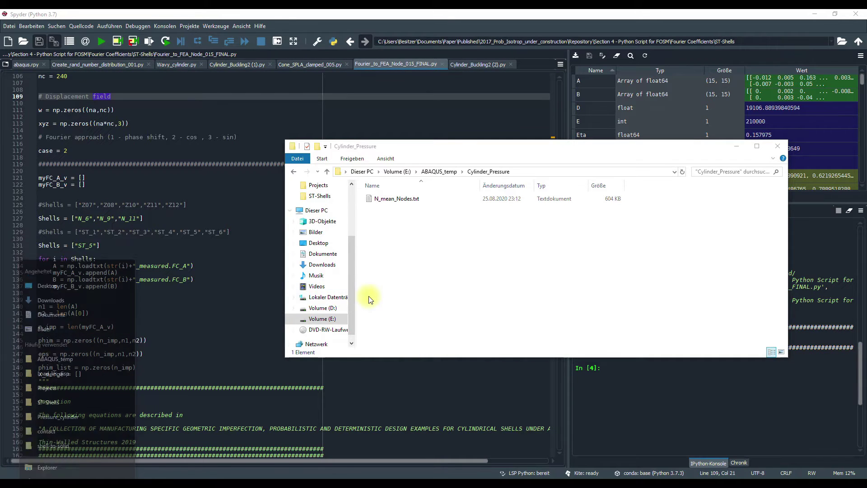
click(507, 183)
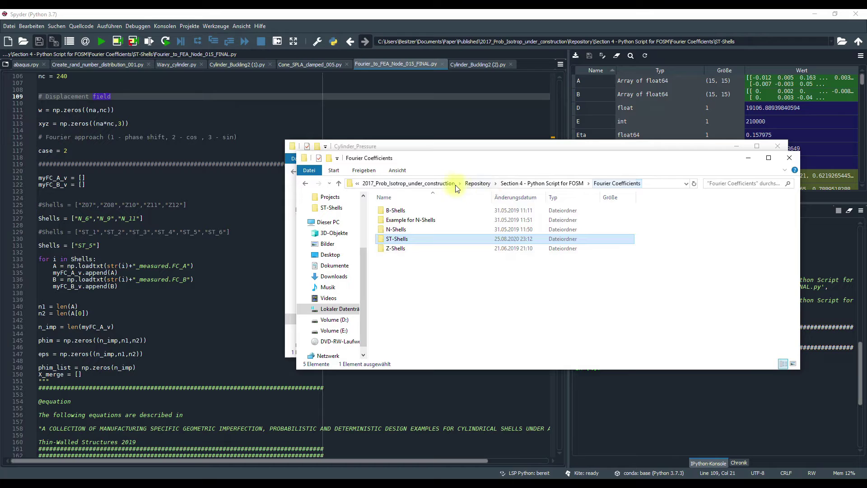
click(550, 182)
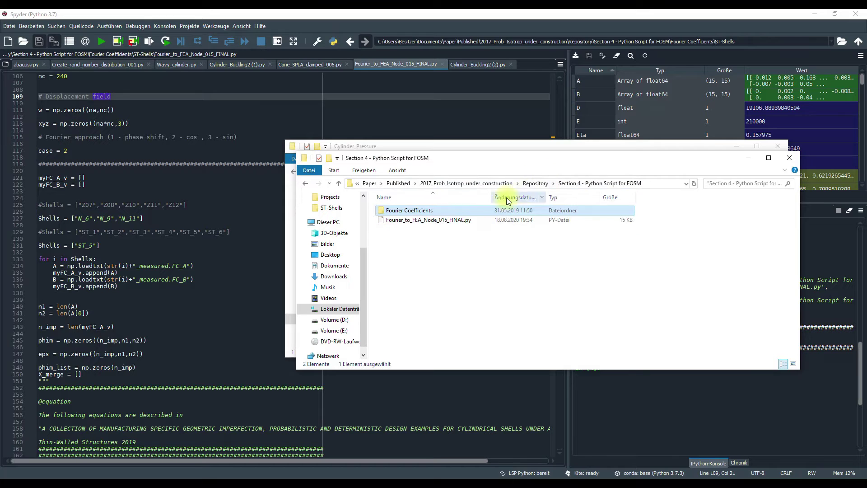
double_click(426, 211)
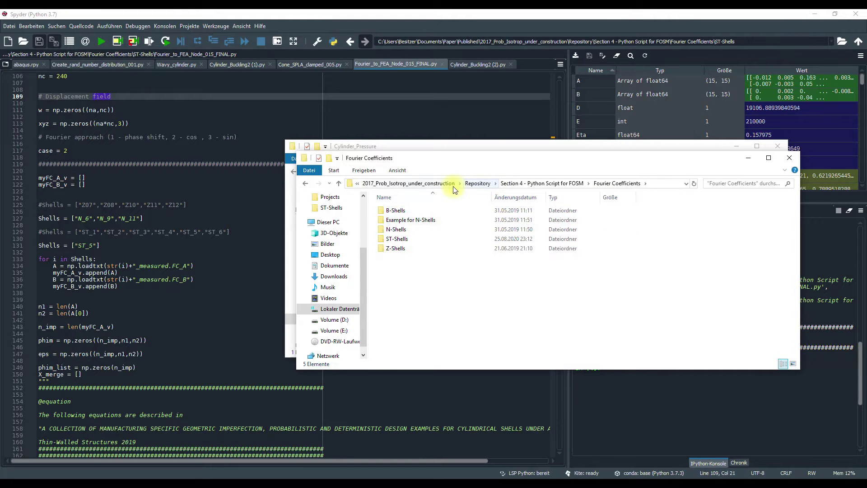
click(478, 183)
double_click(414, 239)
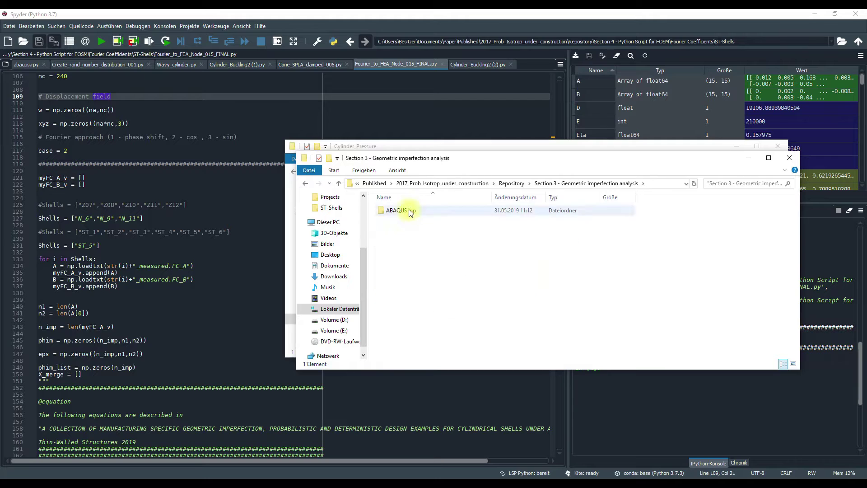
double_click(411, 211)
double_click(407, 230)
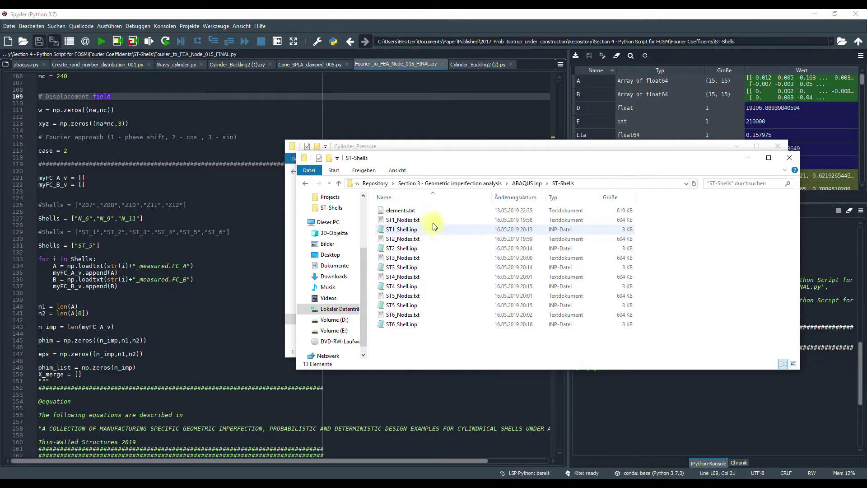
Step: Copy ST5_Shell.inp and elements.txt into the Cylinder_Pressure folder
click(423, 307)
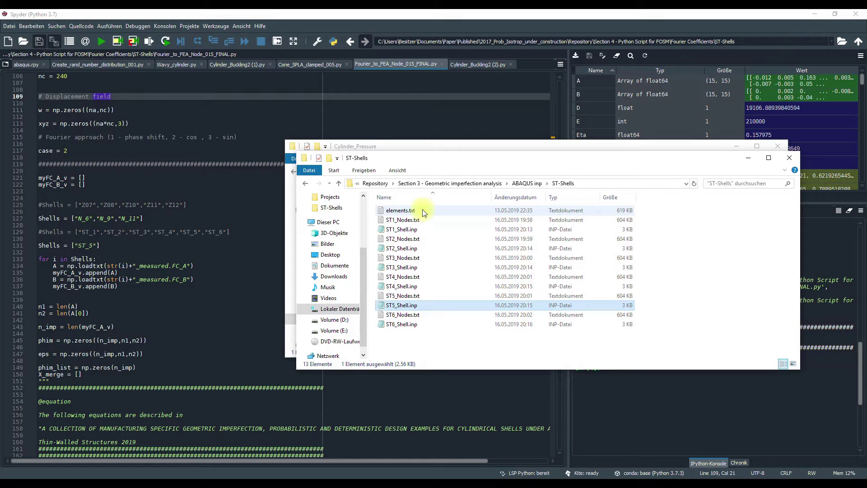
ctrl+click(427, 212)
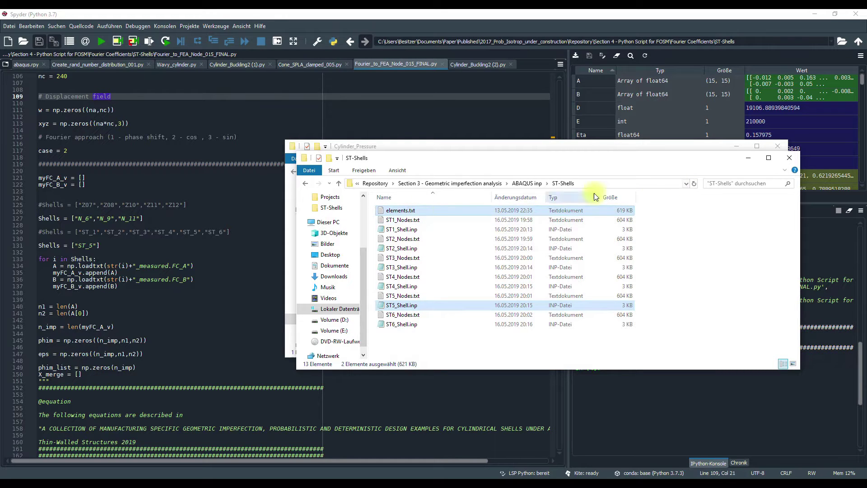
click(748, 159)
key(ctrl+v)
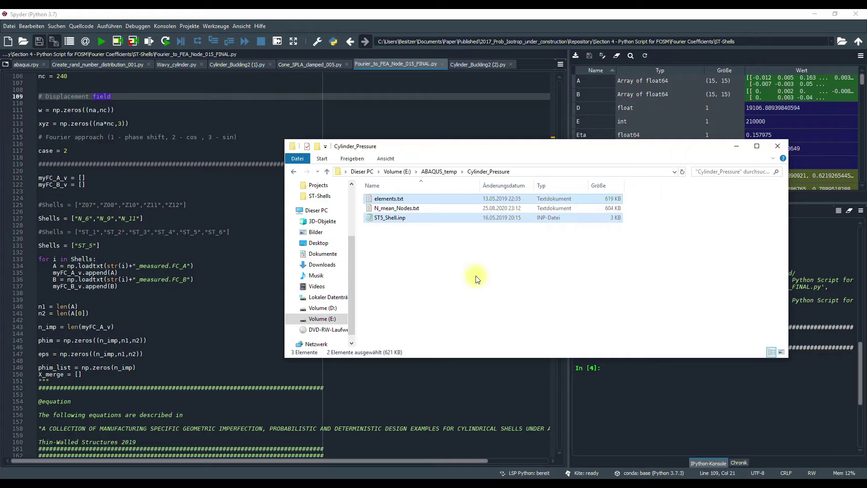
click(431, 244)
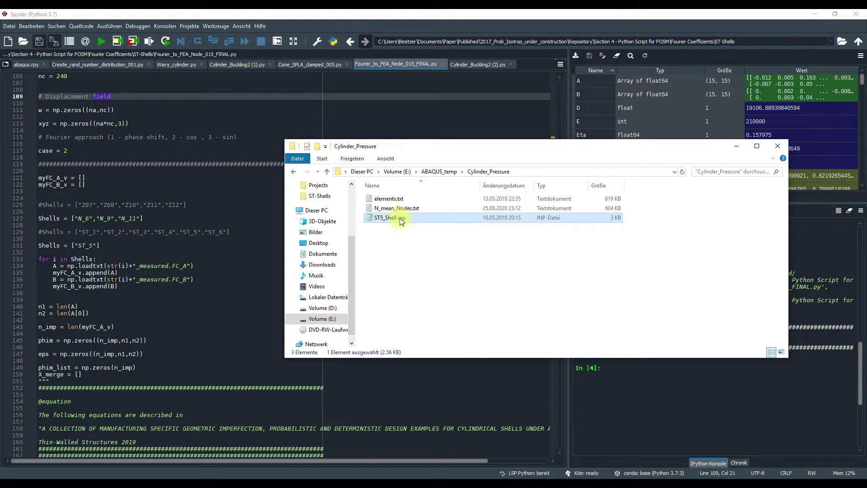
right_click(401, 218)
Step: Open ST5_Shell.inp in Notepad and replace ST5_Nodes with N_mean_Nodes in the node line
click(446, 226)
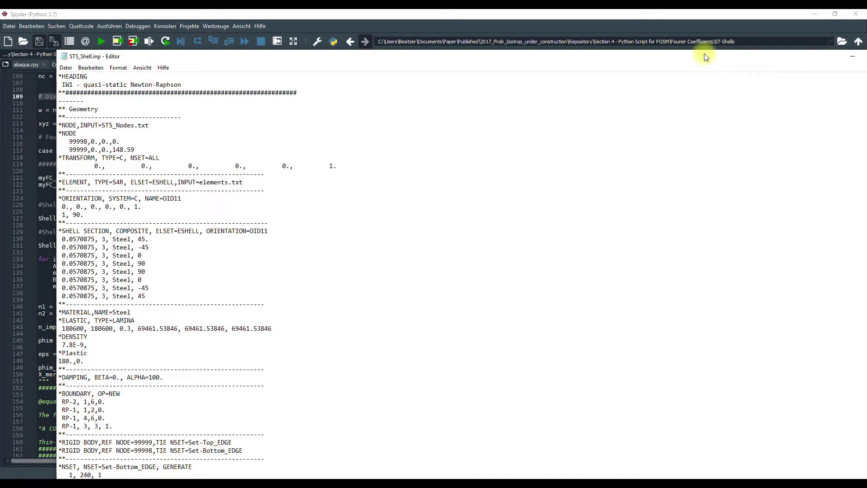
drag(705, 55, 582, 243)
click(393, 208)
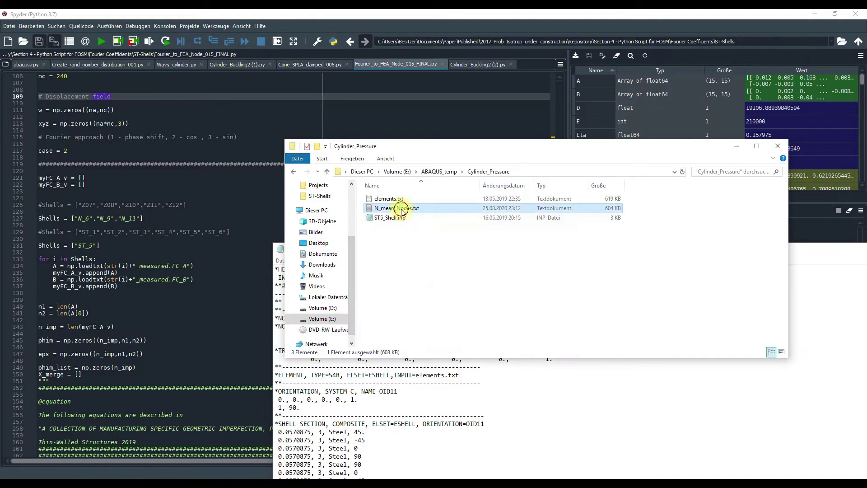
right_click(402, 208)
click(452, 402)
key(ctrl+c)
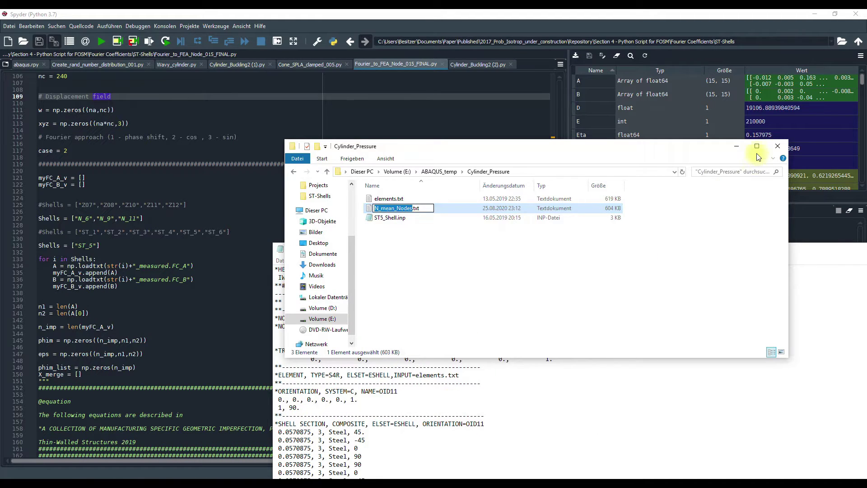
click(737, 145)
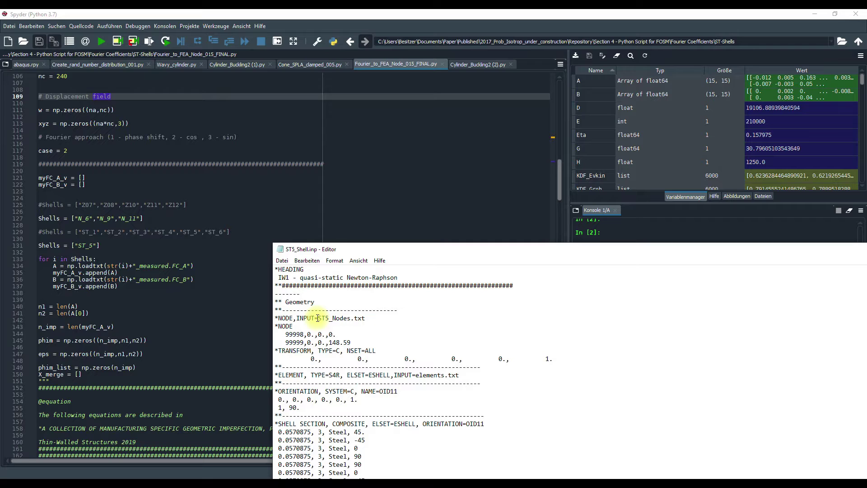
key(ctrl+v)
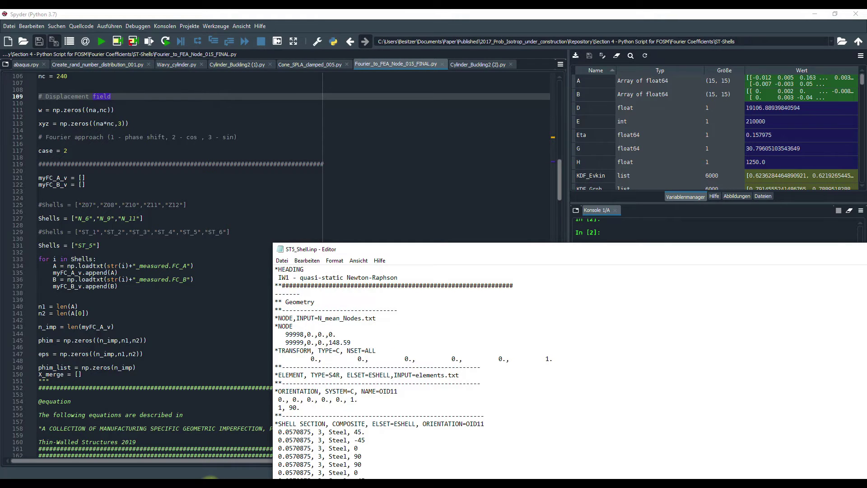
Step: Change the top reference node height from 148.59 to 1250 and review the remaining definitions
click(234, 477)
click(267, 477)
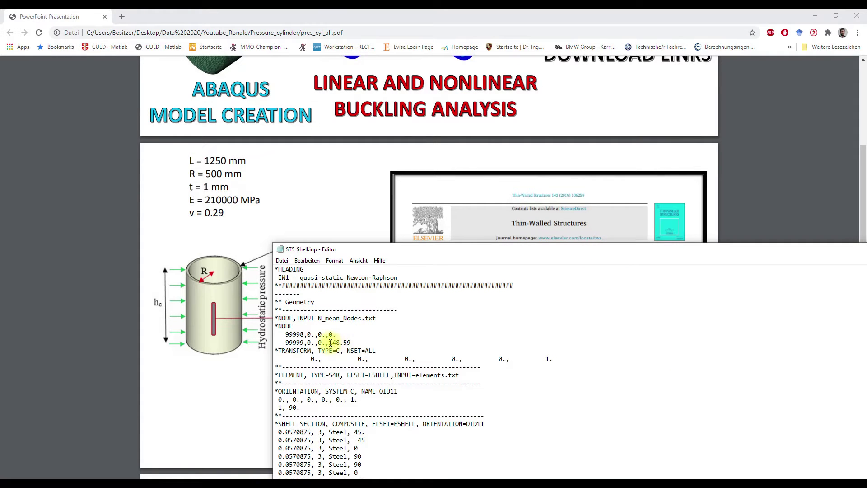
drag(330, 342, 355, 342)
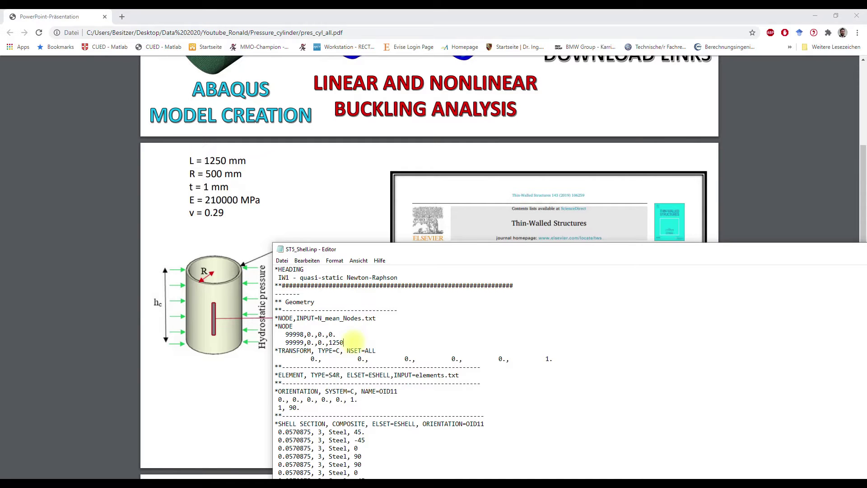
scroll(358, 354, down, 3)
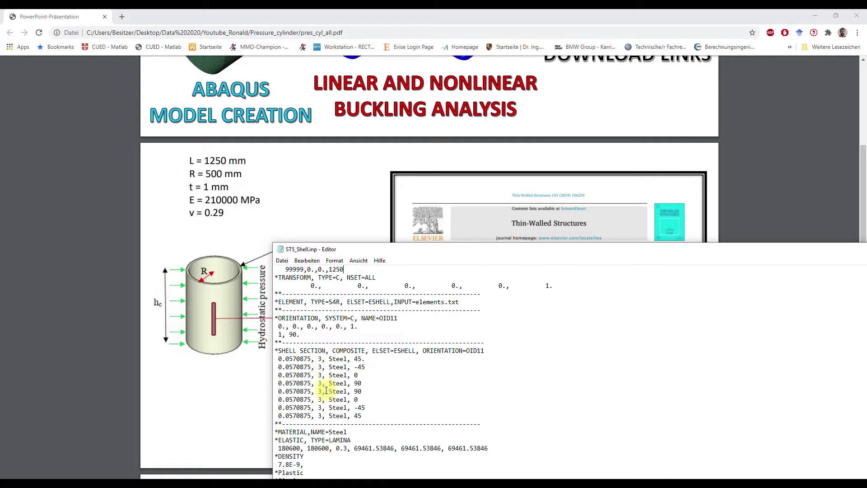
scroll(327, 391, down, 3)
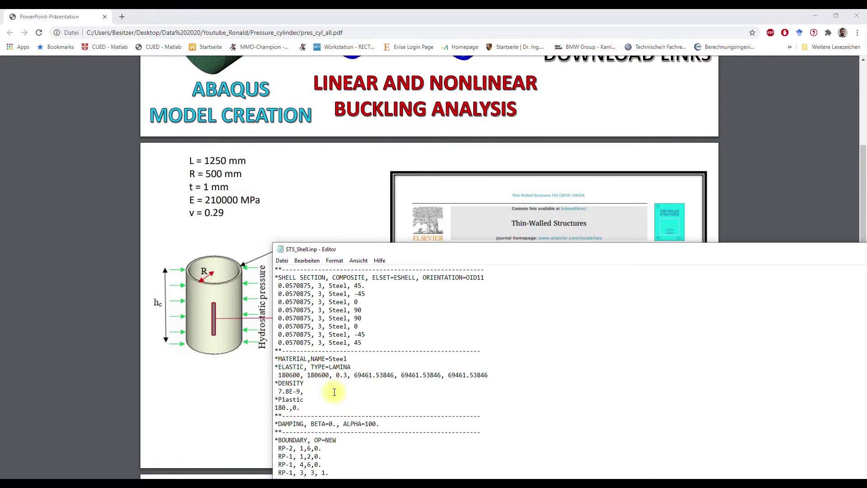
scroll(309, 340, down, 3)
scroll(336, 374, down, 4)
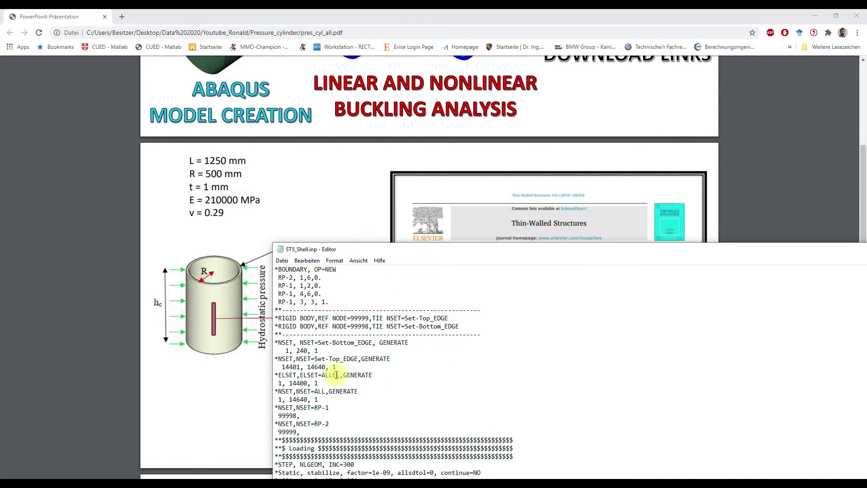
scroll(339, 342, down, 4)
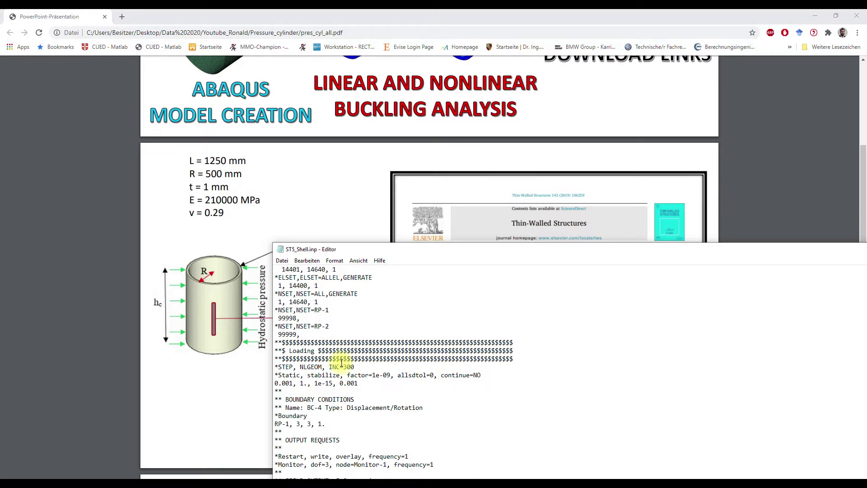
scroll(341, 362, down, 4)
Step: Save the edited ST5_Shell.inp and close Notepad
scroll(340, 375, up, 10)
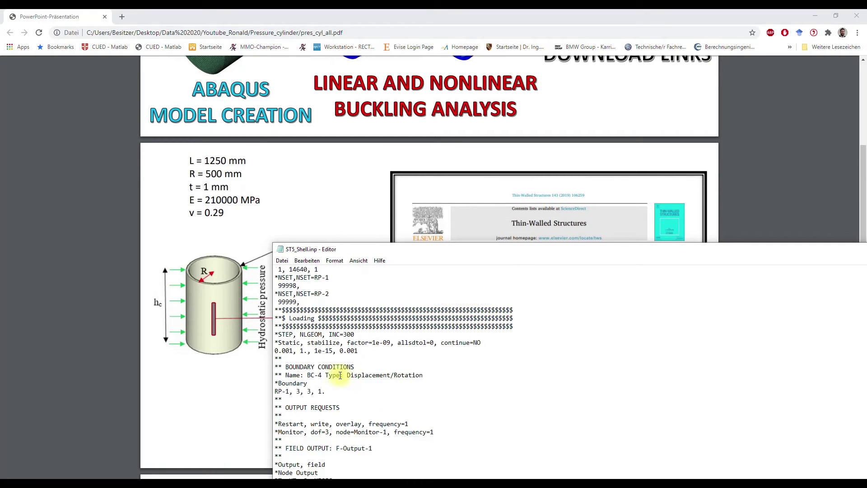
scroll(340, 374, up, 1)
drag(404, 249, 268, 138)
scroll(219, 224, up, 8)
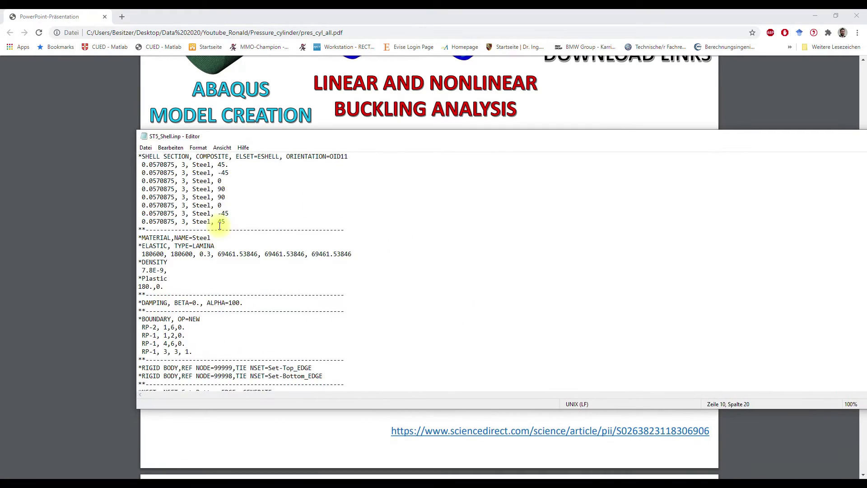
click(152, 144)
click(166, 178)
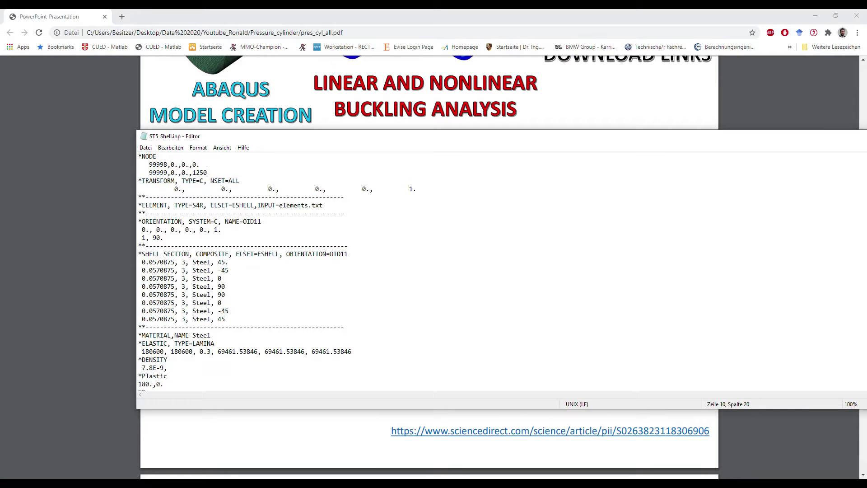
key(alt+F4)
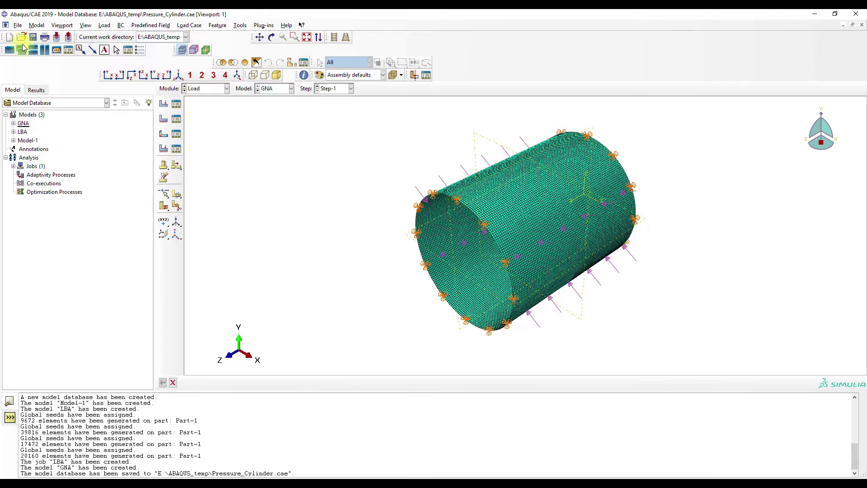
Step: Import ST5_Shell.inp from Cylinder_Pressure as a model, filtering for Abaqus Input Files
click(18, 25)
mouse_move(62, 136)
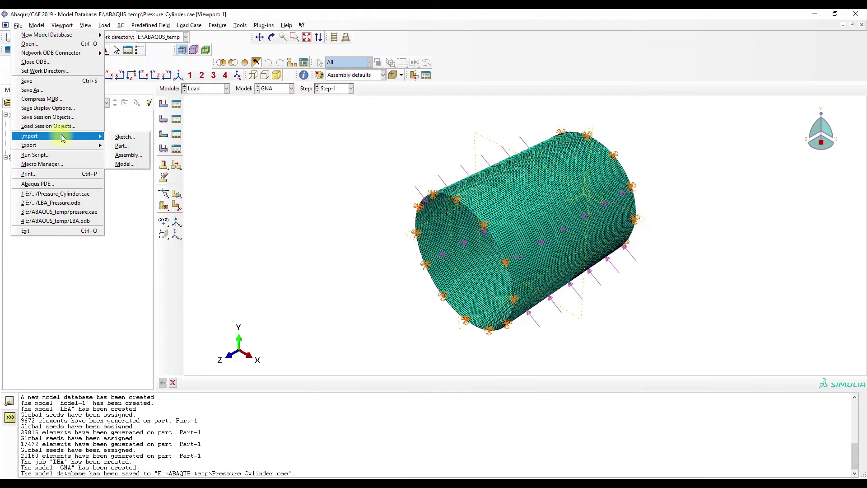
click(134, 164)
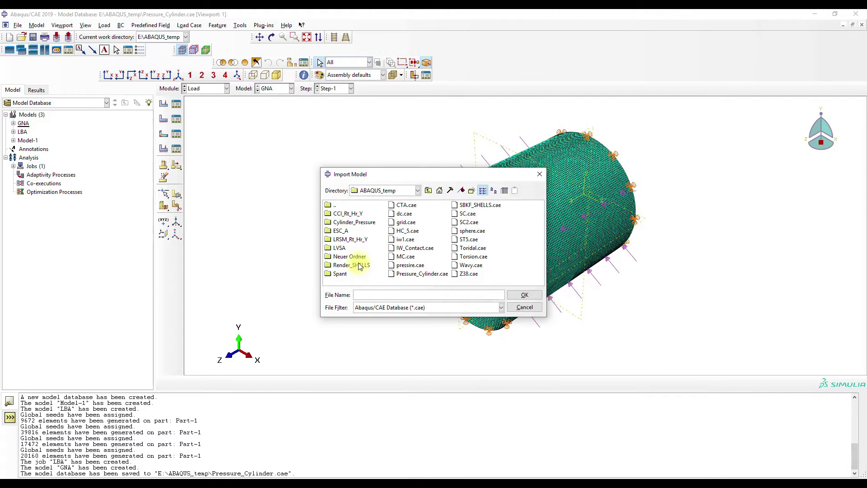
double_click(353, 222)
click(407, 308)
click(398, 325)
click(349, 213)
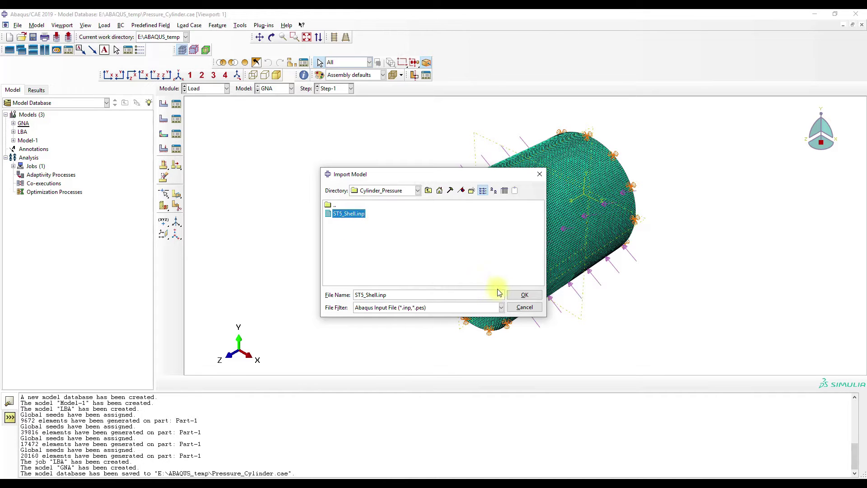
click(523, 296)
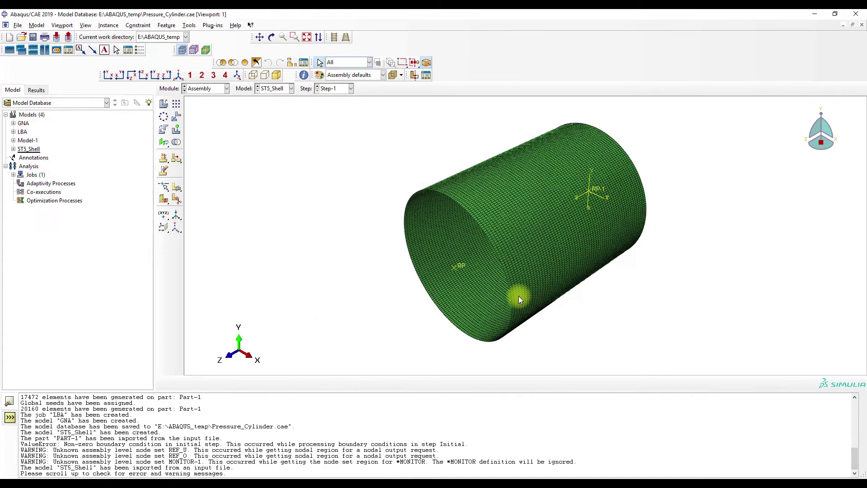
Step: Switch to the Property module and open the STEEL material for editing
click(206, 89)
click(197, 106)
click(176, 104)
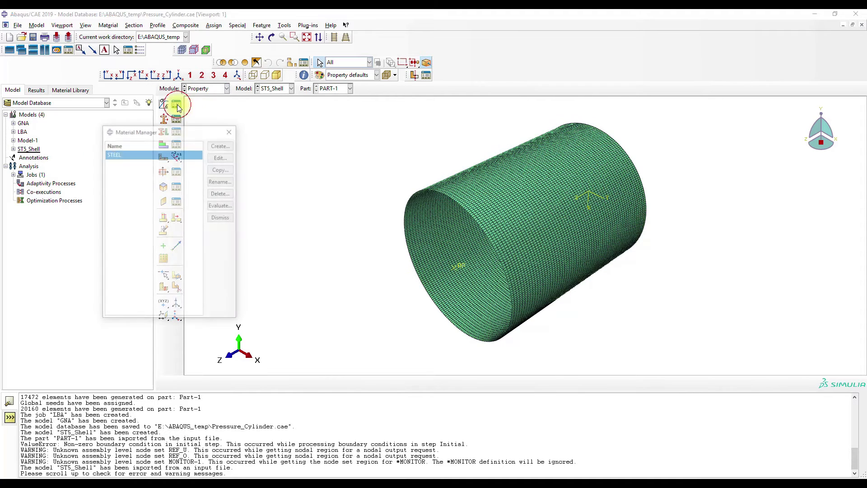
click(208, 158)
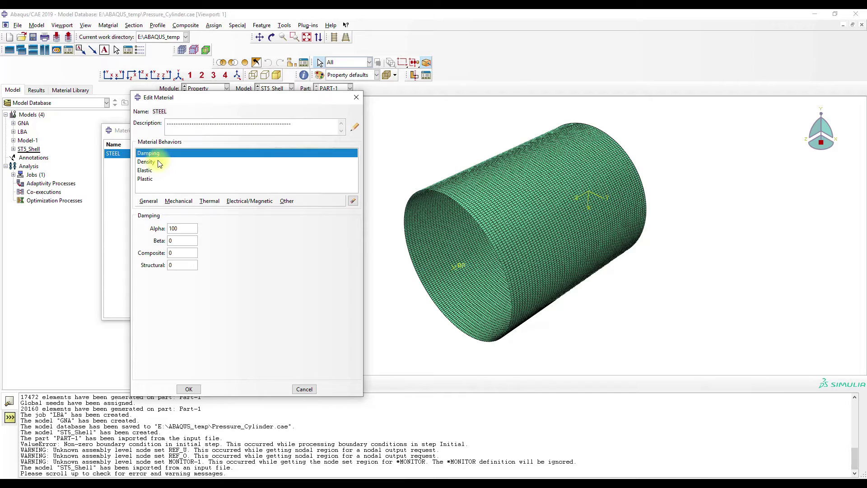
Step: Remove Damping and set STEEL's elasticity to Isotropic (210000, 0.29)
click(353, 156)
click(354, 201)
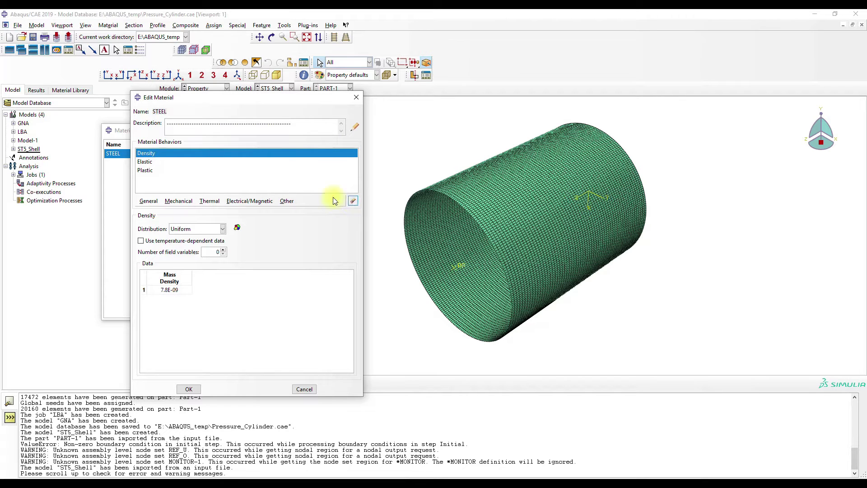
click(145, 162)
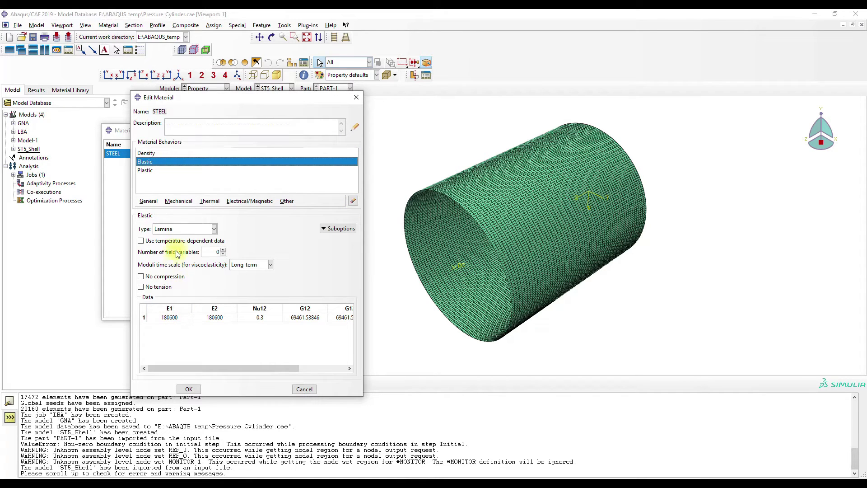
click(181, 229)
click(178, 242)
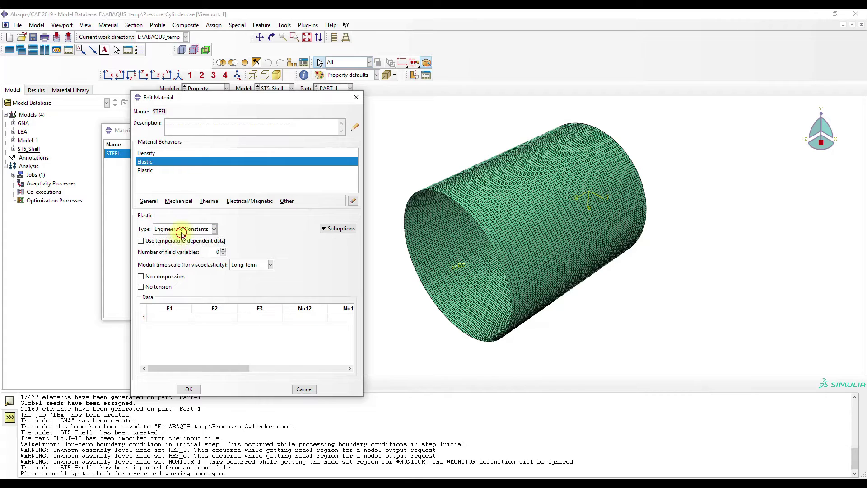
click(180, 230)
click(176, 238)
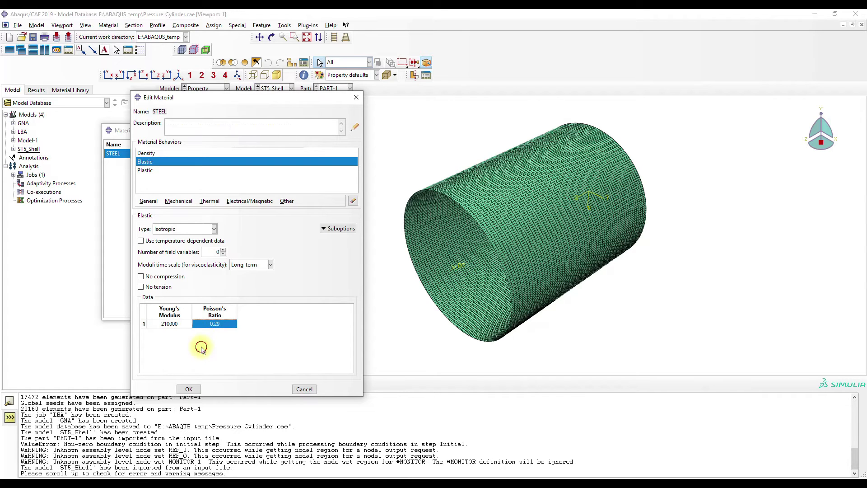
click(189, 389)
click(231, 130)
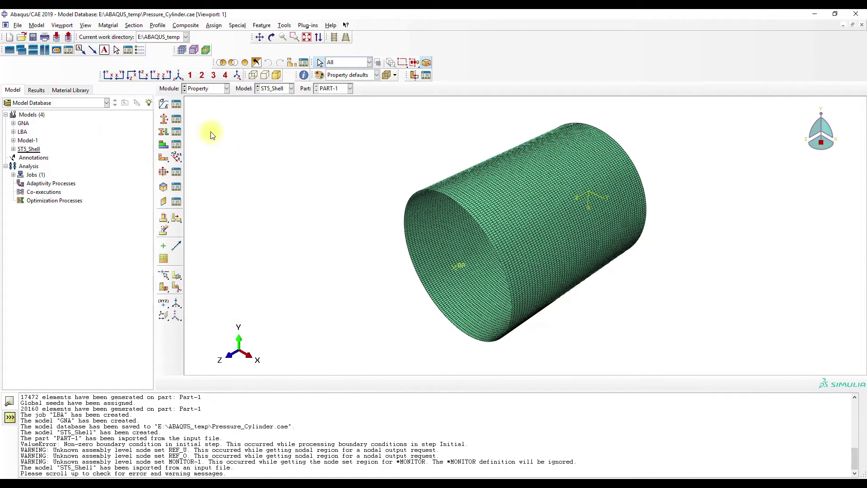
click(176, 119)
Step: Delete Section-1-ESHELL and create a homogeneous shell Section-1 using STEEL
click(140, 378)
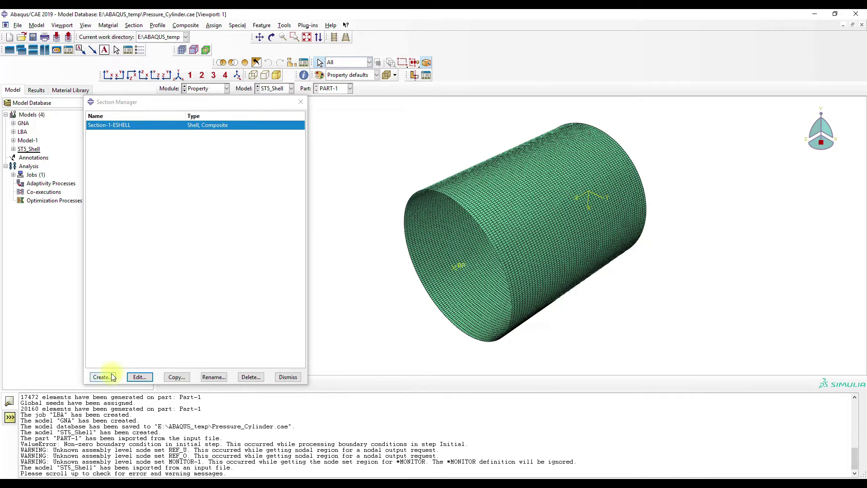
click(249, 377)
click(416, 256)
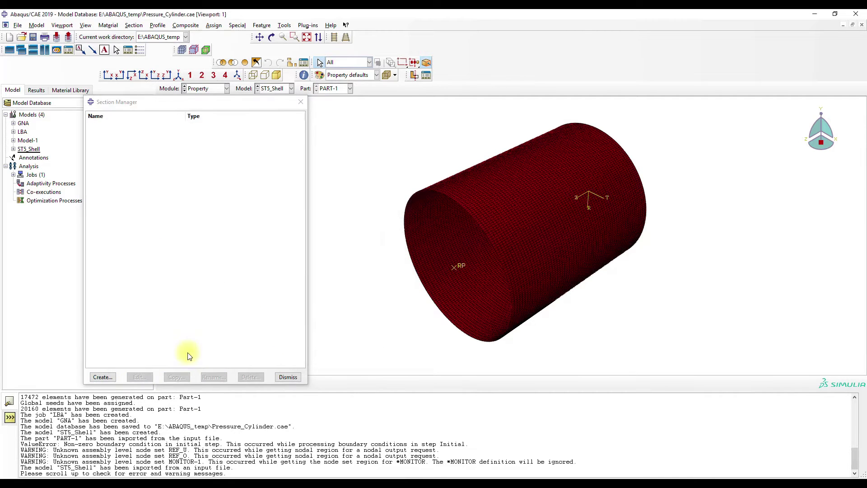
click(102, 377)
click(255, 217)
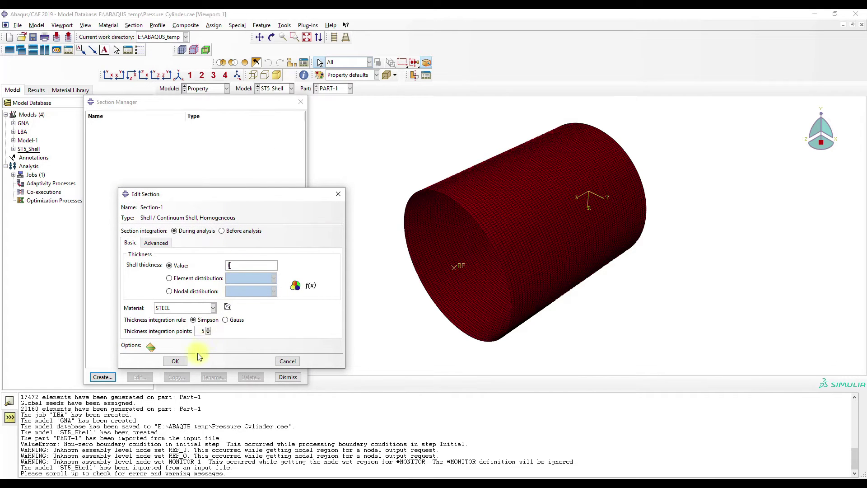
click(177, 361)
click(282, 377)
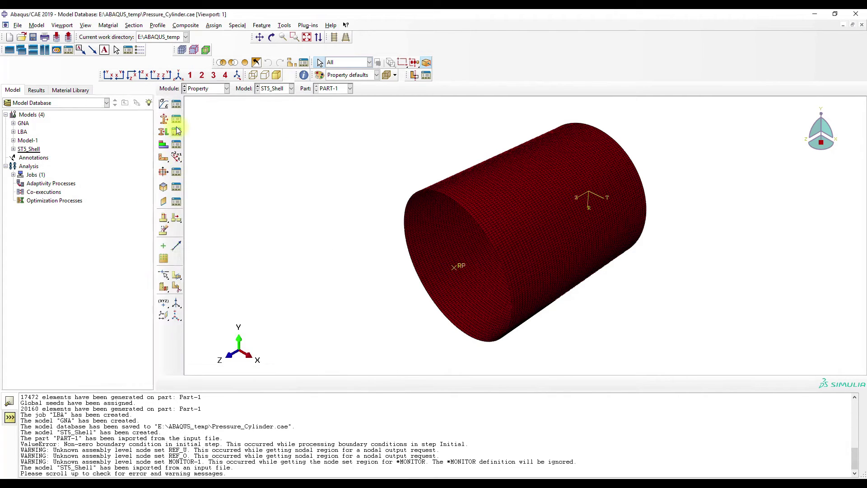
Step: Assign Section-1 to the entire cylinder by box-selecting it
click(163, 158)
click(118, 160)
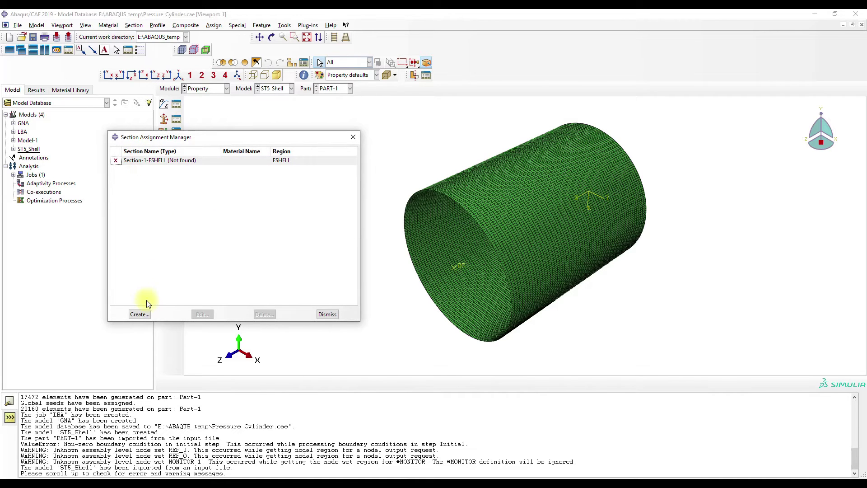
click(139, 314)
drag(436, 142, 715, 387)
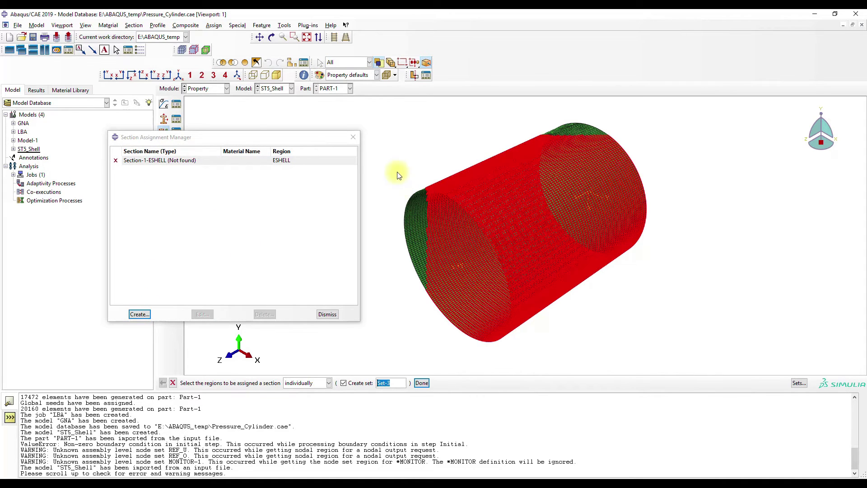
drag(384, 111, 732, 382)
click(422, 382)
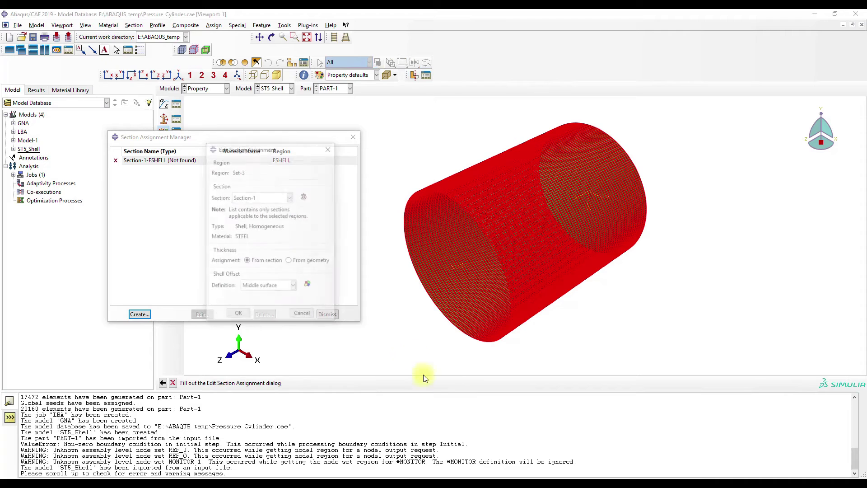
click(235, 311)
click(327, 314)
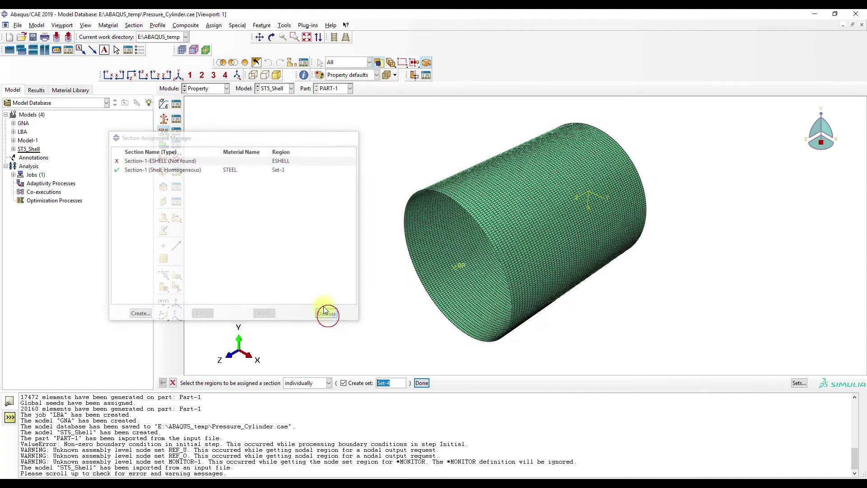
click(212, 88)
click(201, 116)
Step: In the Step module, replace Step-1's procedure with Static, Riks
click(209, 88)
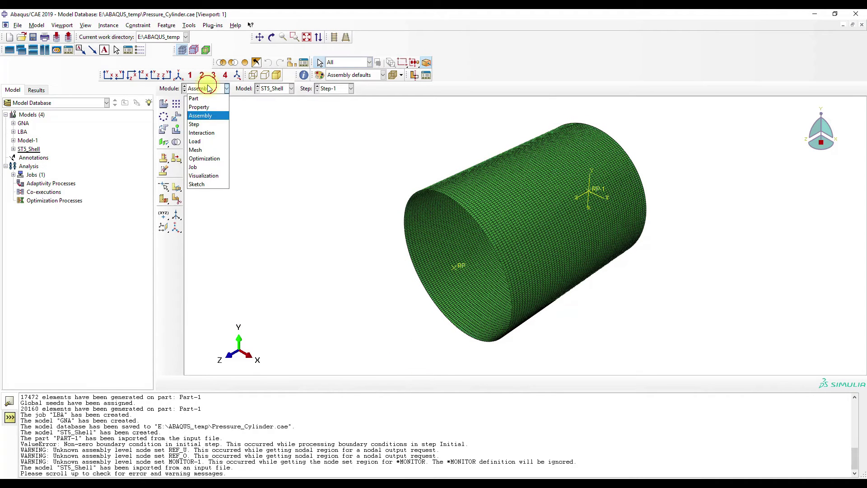
click(201, 115)
click(177, 104)
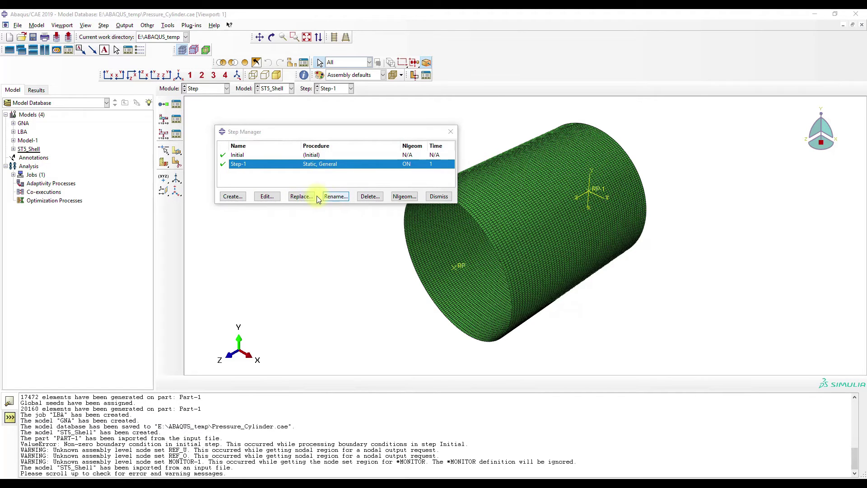
click(301, 196)
click(508, 288)
click(512, 303)
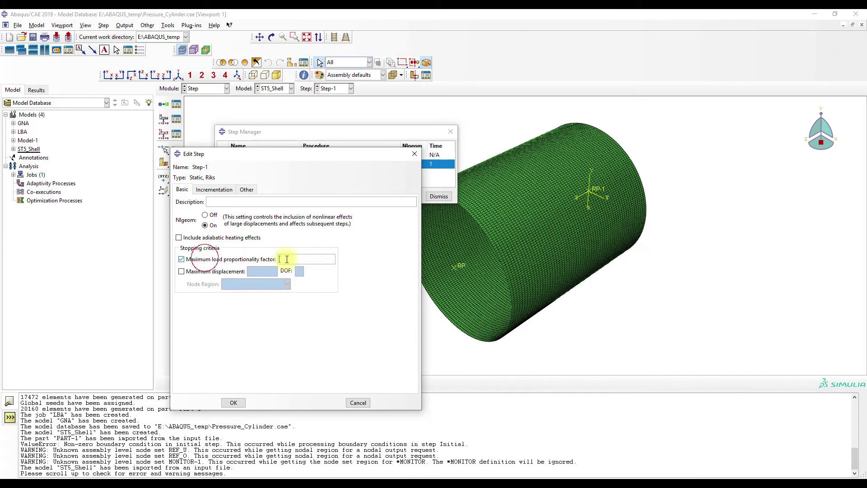
Step: Set the Riks initial arc length increment to 0.01 and maximum increments to 300
click(214, 189)
double_click(244, 234)
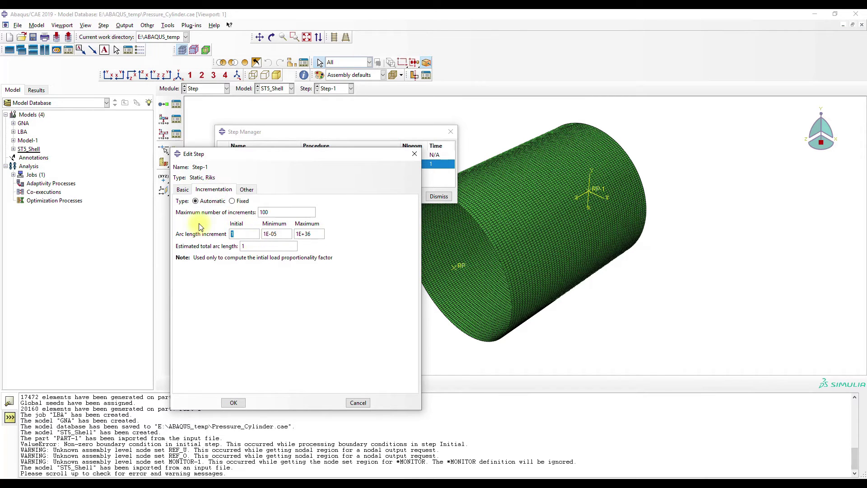
text(0.01)
drag(274, 234, 314, 238)
drag(313, 238, 281, 233)
double_click(263, 212)
text(300)
click(234, 403)
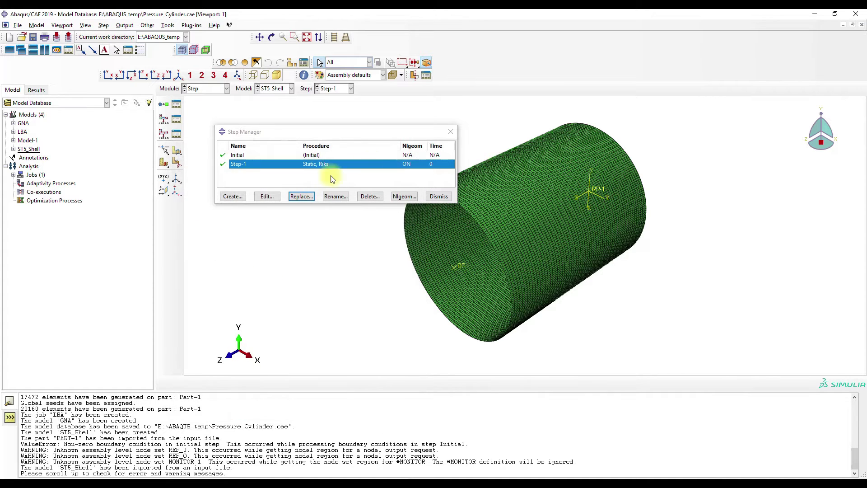
click(451, 131)
click(205, 88)
Step: Review the RigidBody-1 and RigidBody-2 constraints in the Interaction module
click(206, 134)
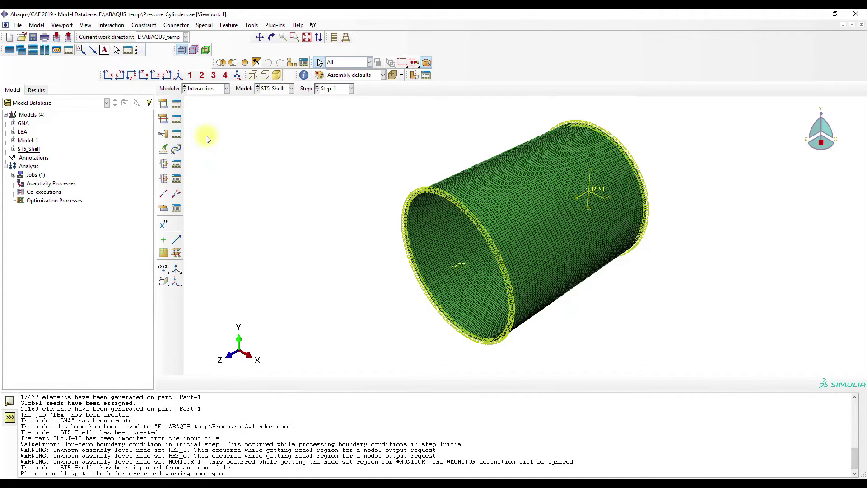
click(176, 133)
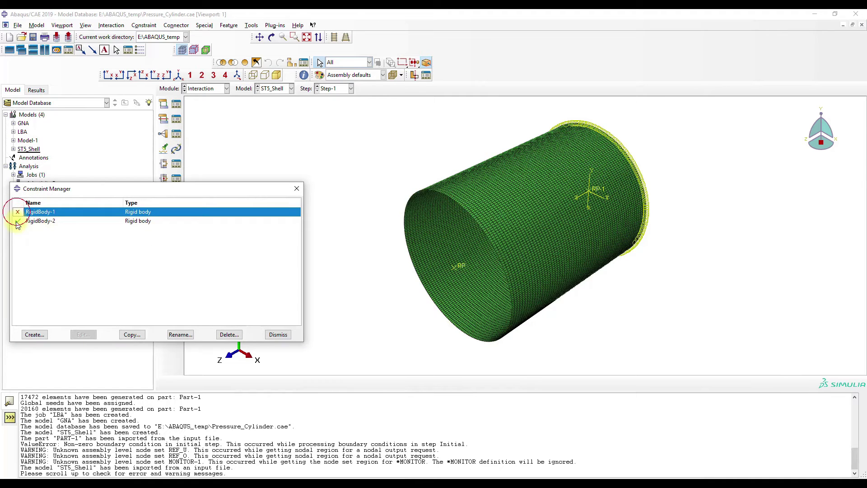
click(32, 220)
click(297, 188)
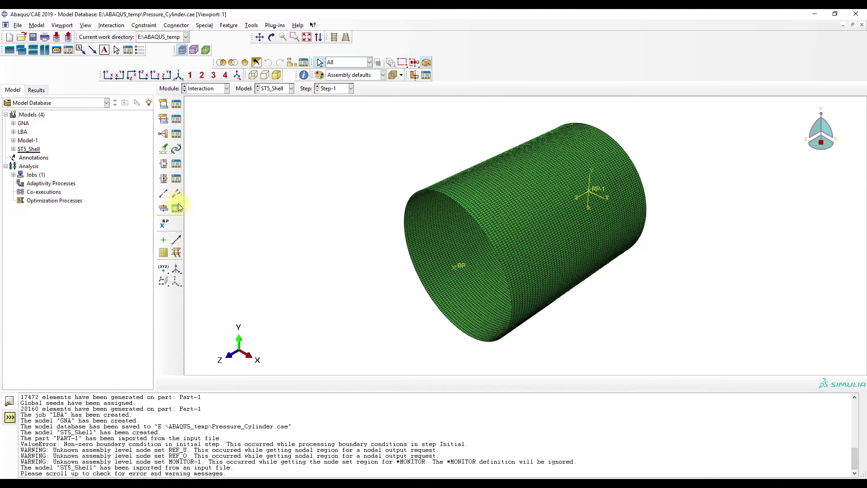
Step: In the Assembly module, start deleting the cylinder instance and rotate the view along its axis
click(206, 88)
click(202, 108)
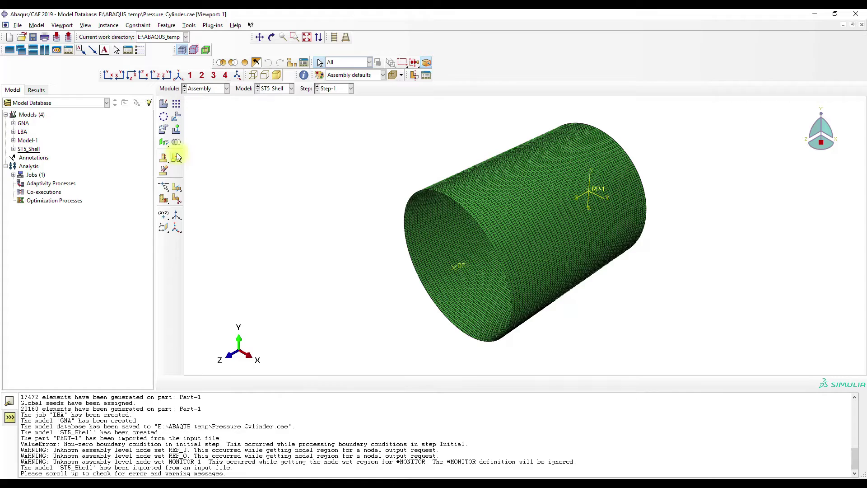
click(164, 172)
click(455, 266)
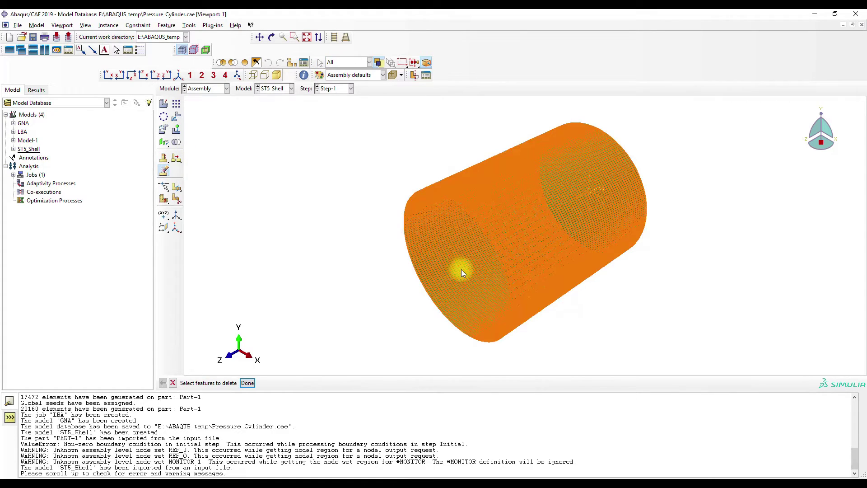
click(726, 170)
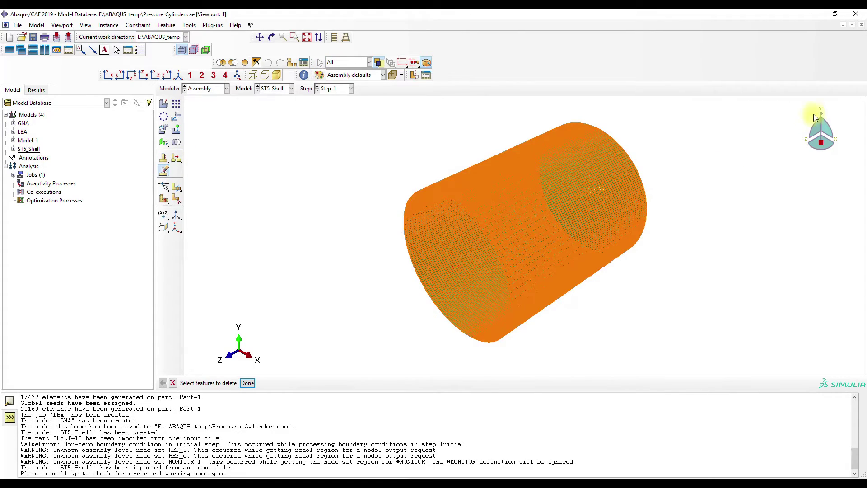
click(271, 37)
drag(380, 217, 374, 132)
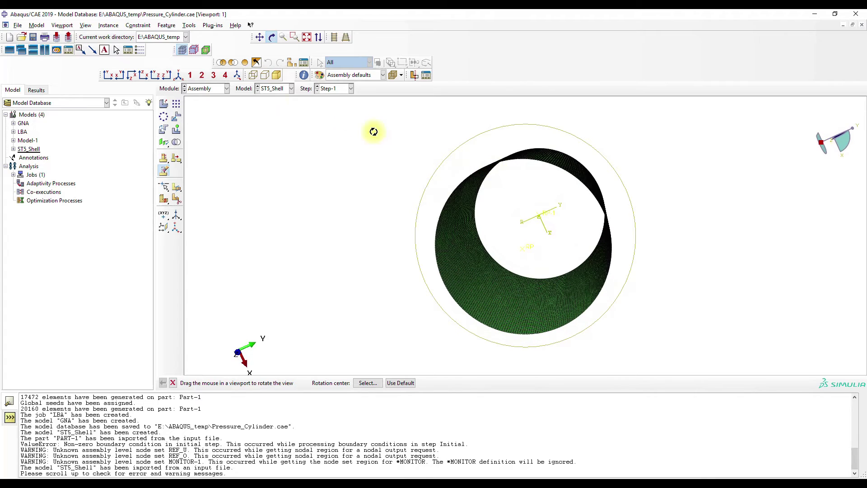
Step: Re-pick the cylinder, decline the deletion, and return to the isometric view
click(272, 37)
click(530, 248)
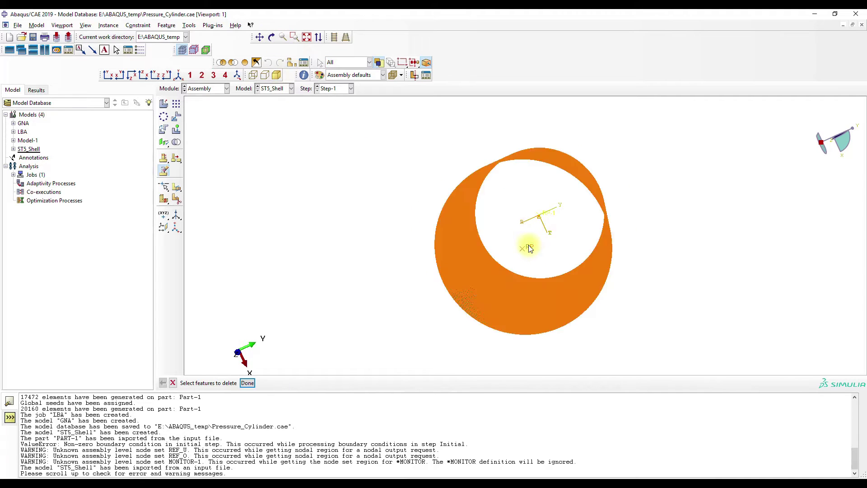
click(246, 383)
click(173, 383)
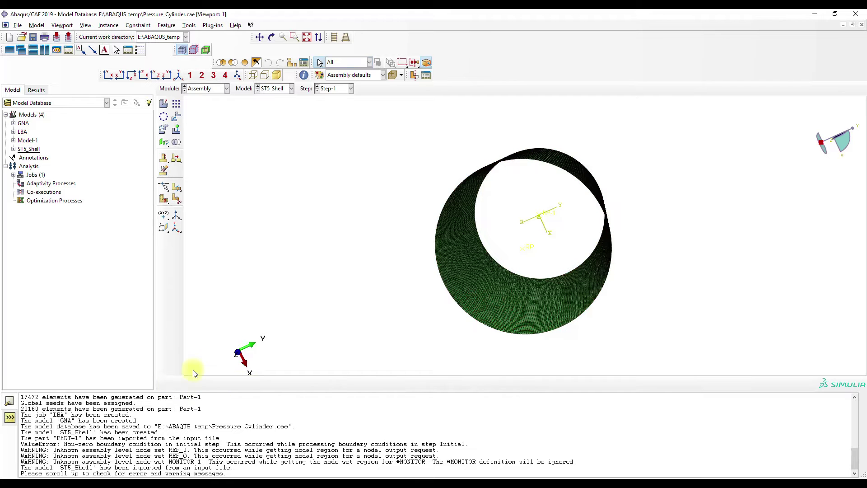
click(178, 75)
click(210, 89)
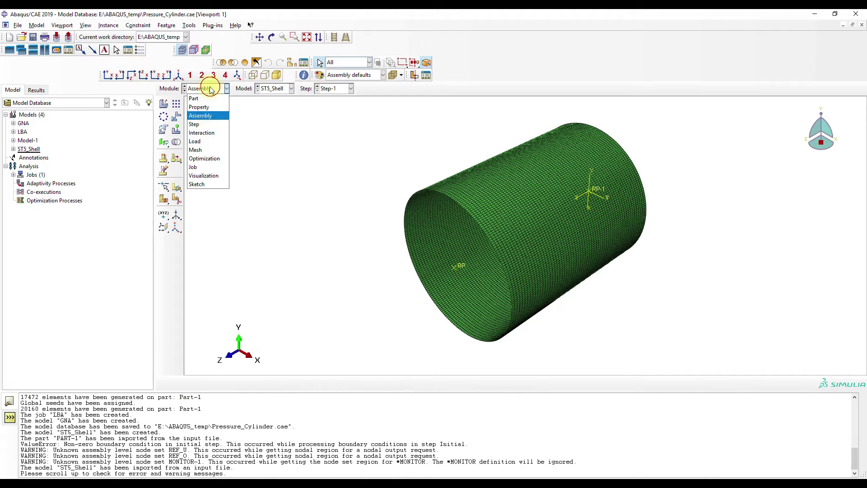
Step: In the Load module, move Disp-BC-1 to region SET-TOP_EDGE and release its UR1 constraint
click(199, 141)
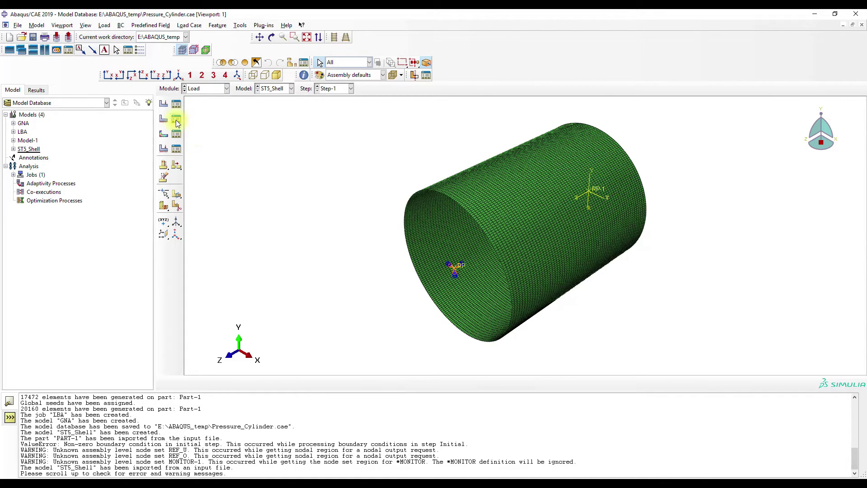
click(176, 120)
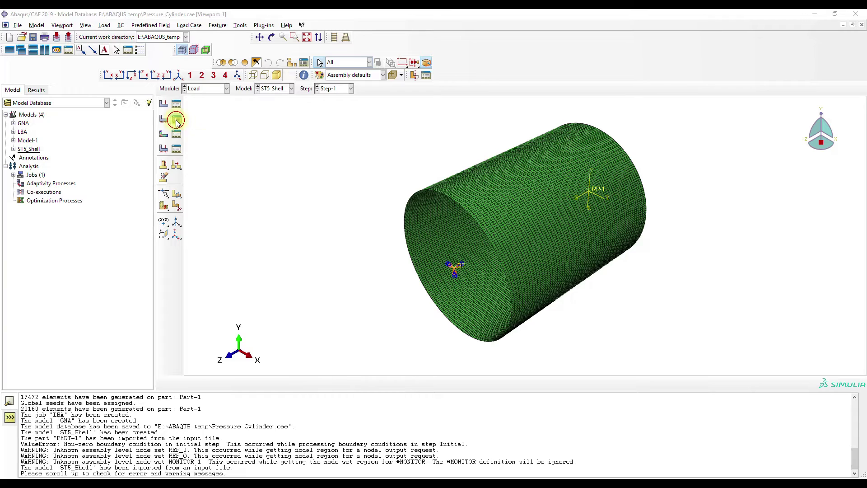
click(97, 178)
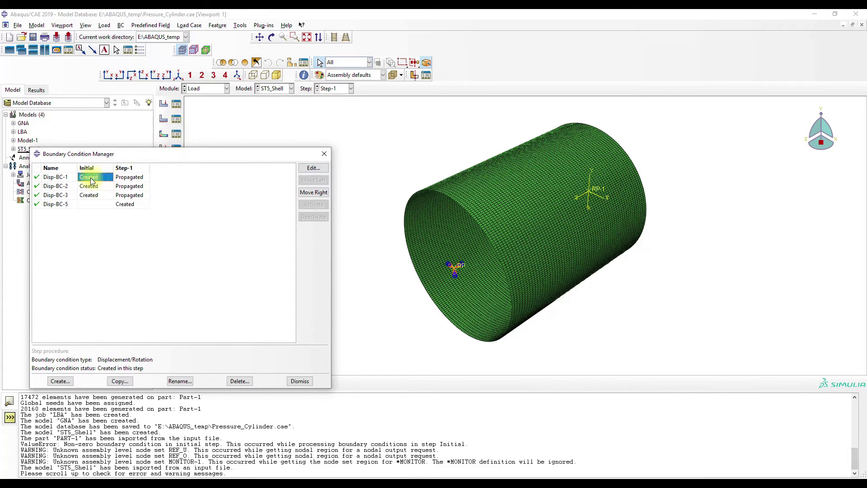
double_click(91, 181)
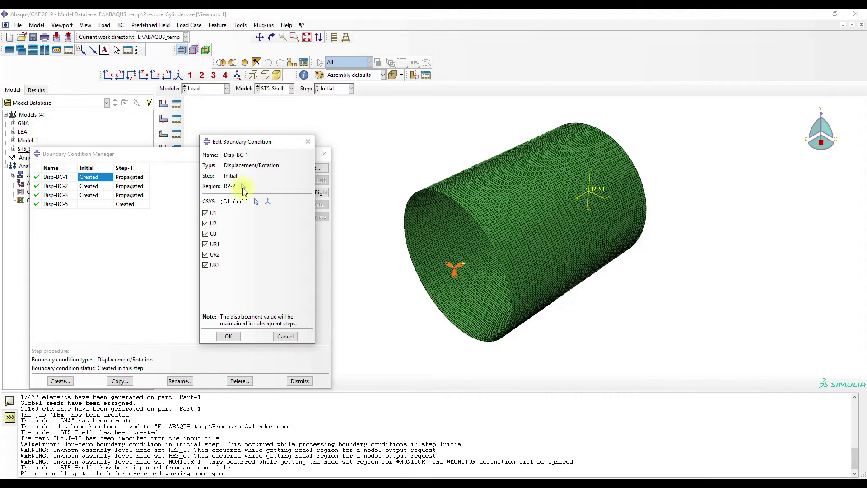
click(213, 245)
click(243, 186)
click(598, 241)
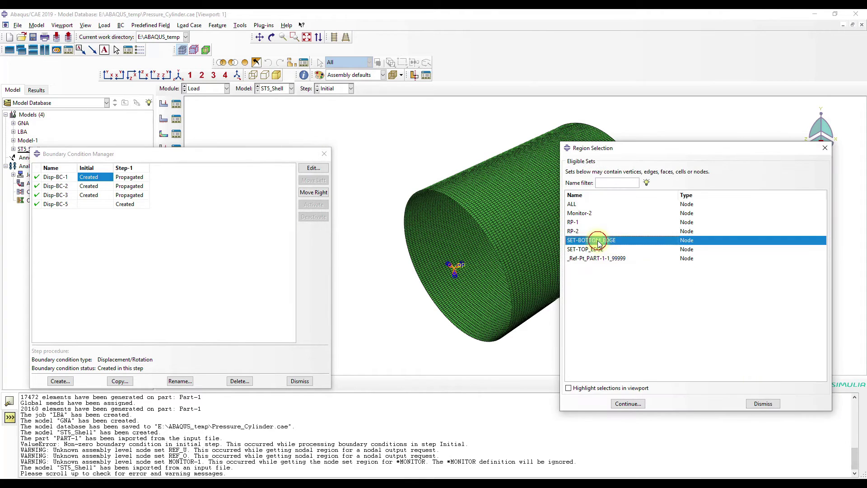
click(621, 388)
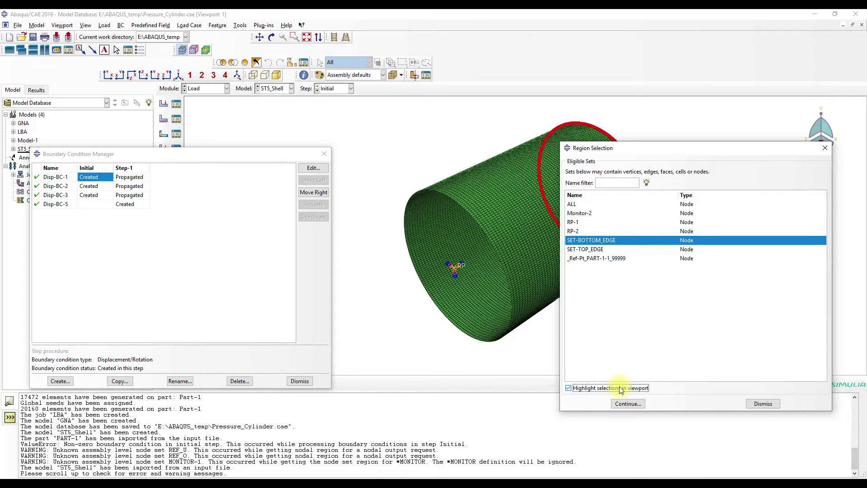
click(588, 250)
click(627, 404)
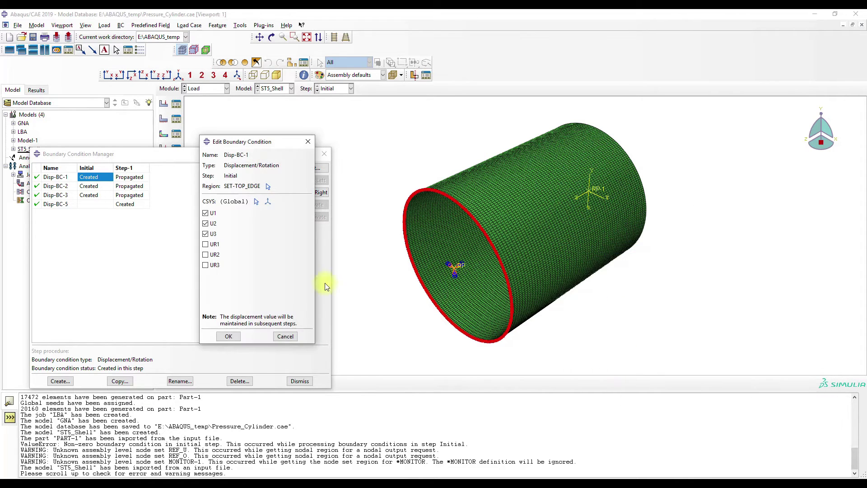
click(234, 335)
Step: Set Disp-BC-2's region to SET-BOTTOM_EDGE
double_click(95, 187)
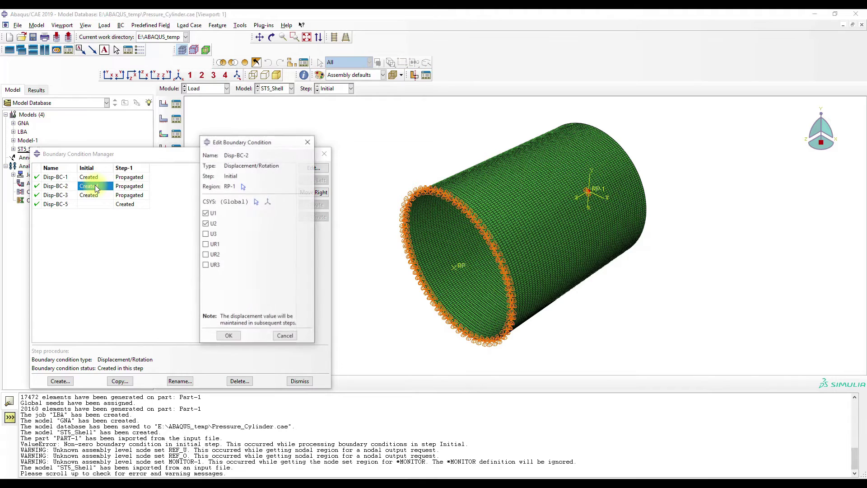
click(243, 185)
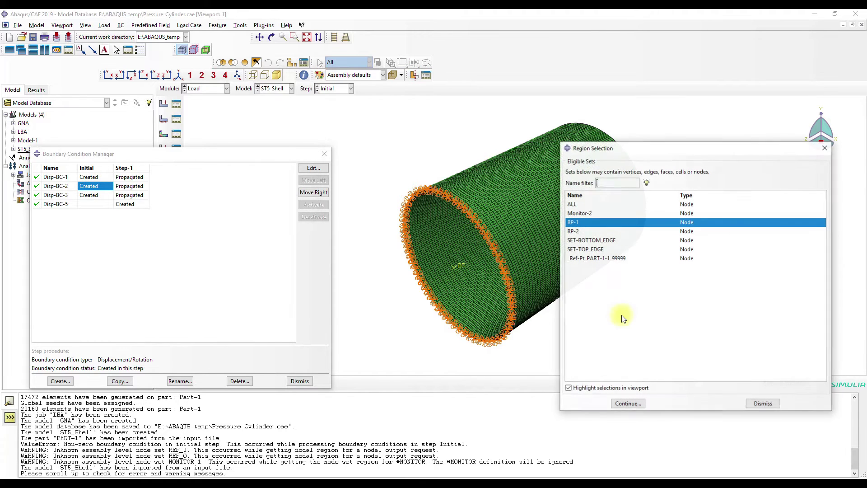
click(595, 240)
click(625, 403)
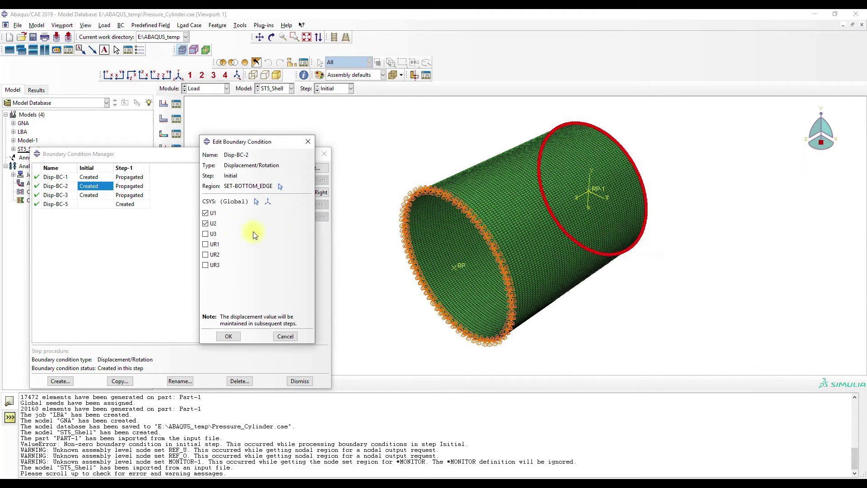
click(228, 337)
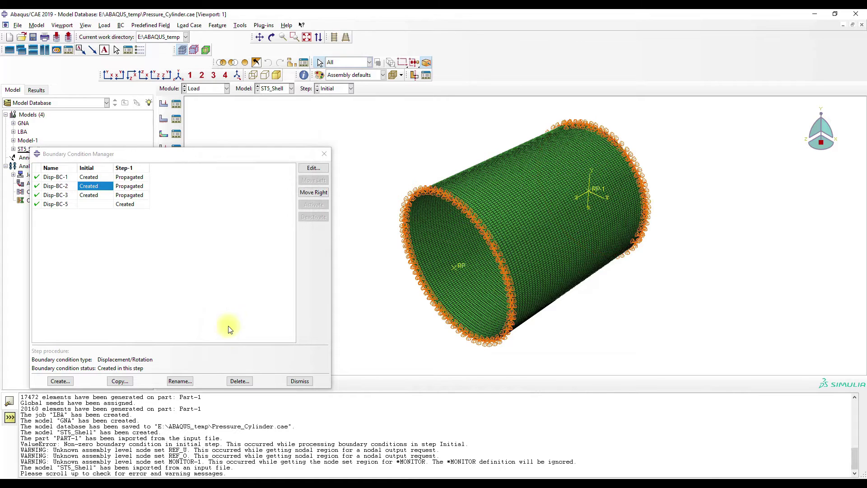
Step: Deactivate Disp-BC-3 and Disp-BC-5 in Step-1, then begin creating a new load
click(36, 195)
click(37, 204)
click(133, 204)
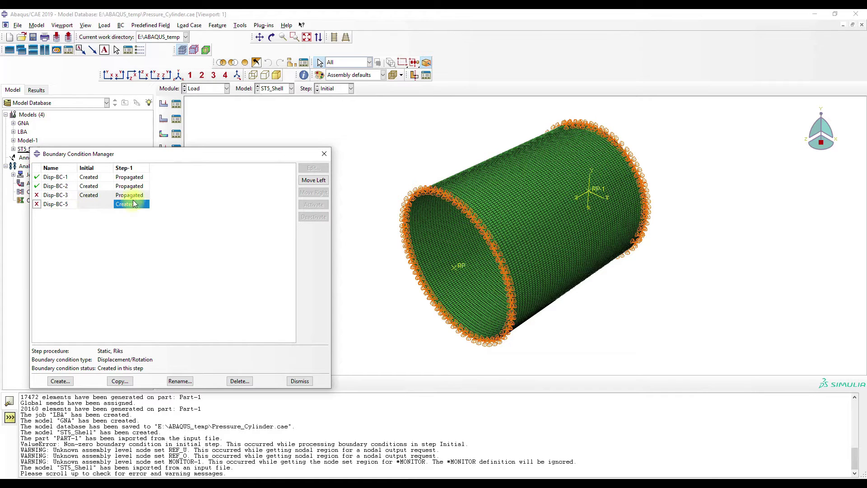
click(324, 153)
click(177, 105)
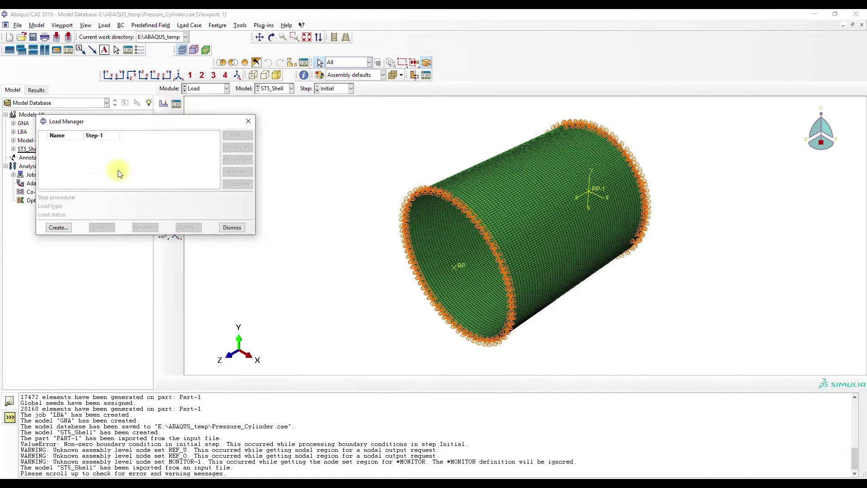
click(58, 228)
Step: Create pressure load Load-1 in Step-1 on the whole cylinder surface, acting on the brown side
click(687, 81)
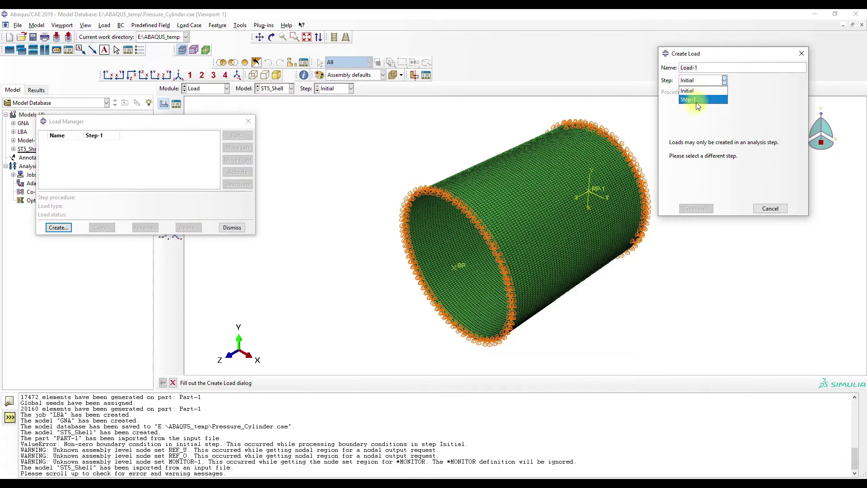
click(698, 95)
click(694, 209)
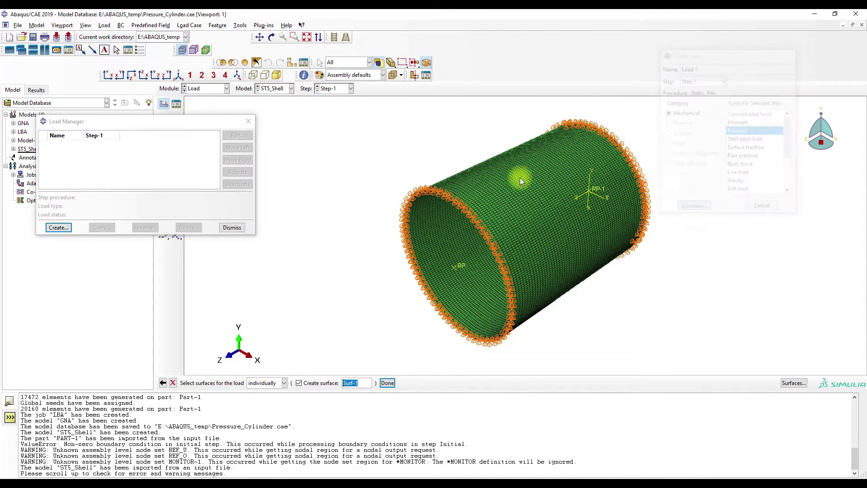
drag(381, 149, 768, 413)
click(445, 162)
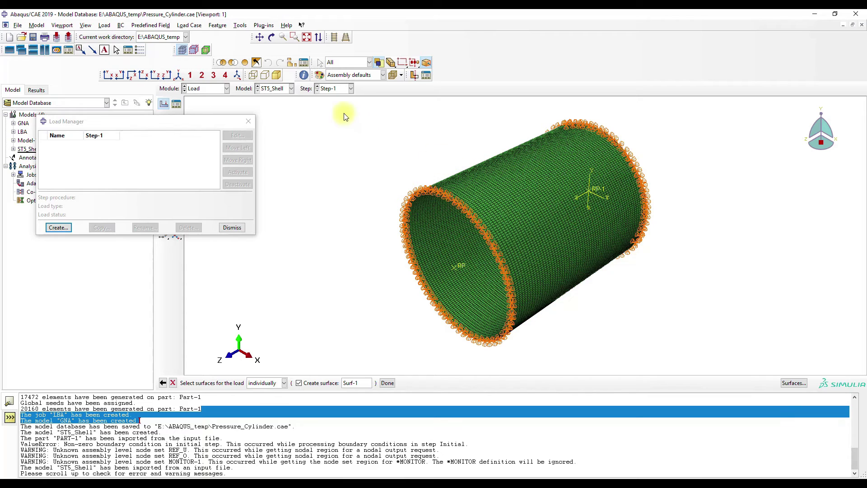
drag(344, 109, 680, 364)
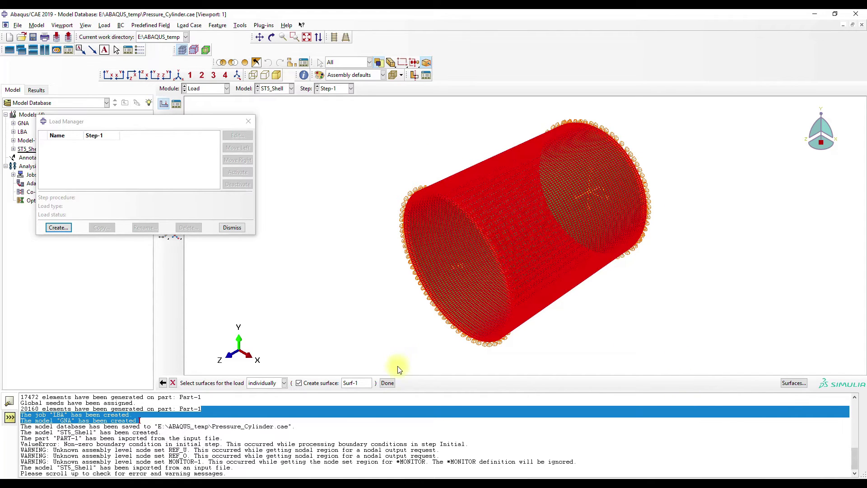
click(388, 383)
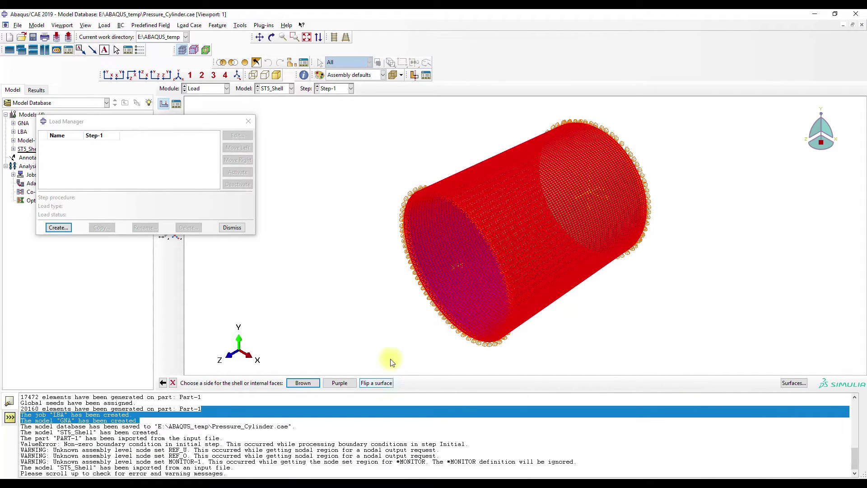
click(312, 383)
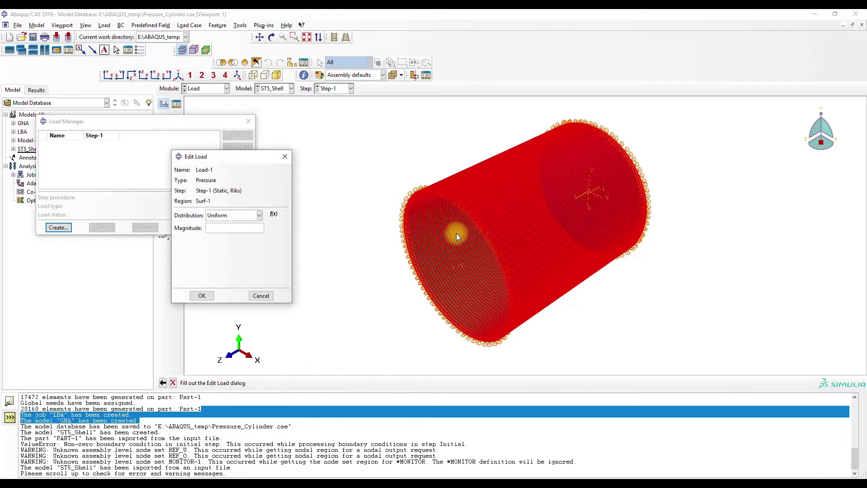
click(229, 229)
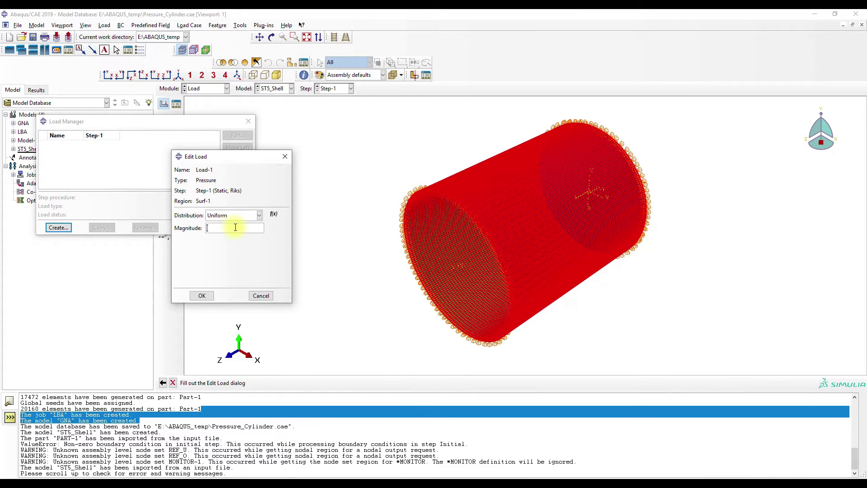
click(200, 295)
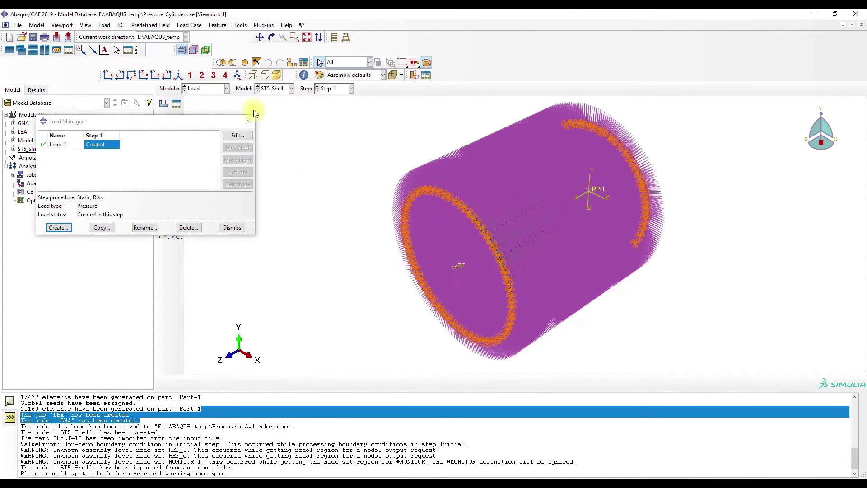
Step: Zoom into the cylinder mesh, fit the whole model back in view, and close the Load Manager
drag(393, 194, 456, 255)
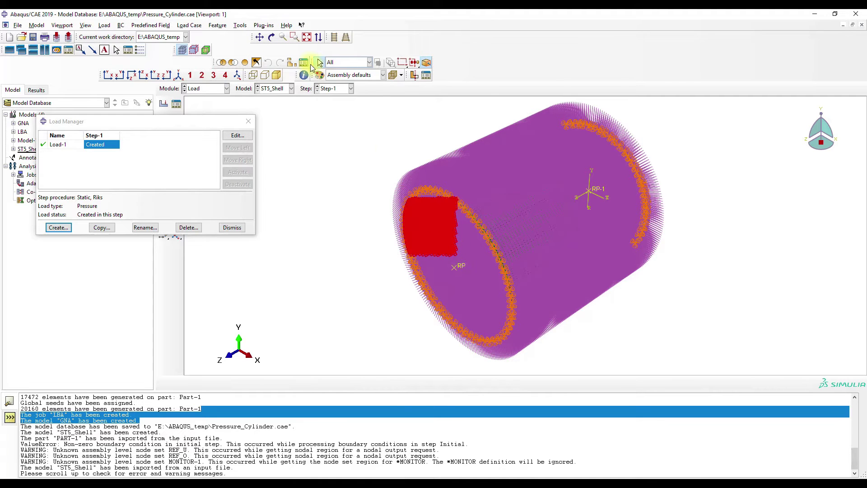
click(294, 38)
drag(387, 236, 436, 268)
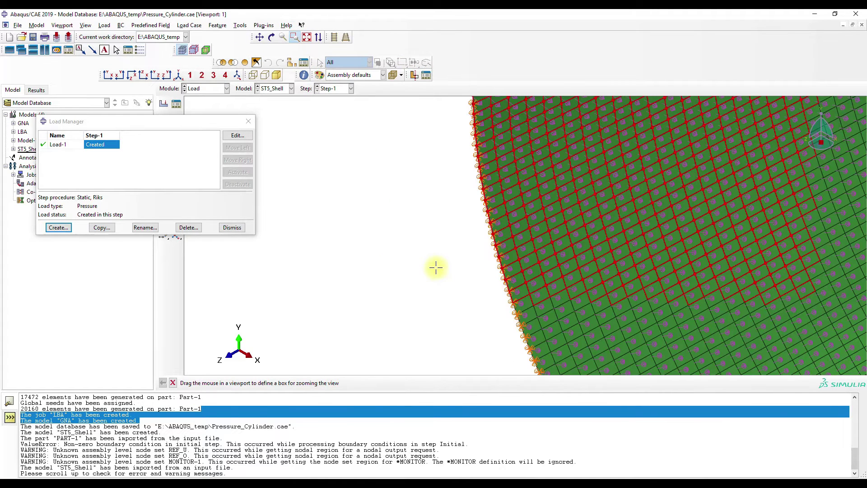
click(307, 37)
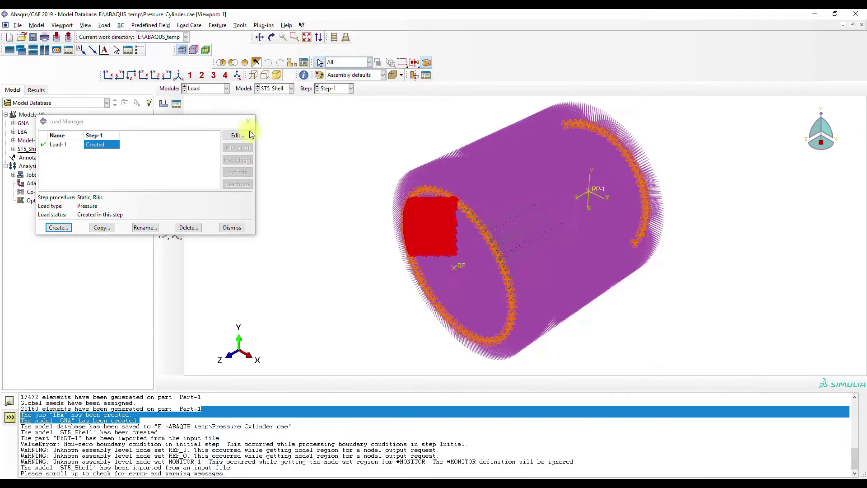
click(249, 121)
Step: Look through the Assembly, Load and Interaction modules, checking the constraint list
click(217, 88)
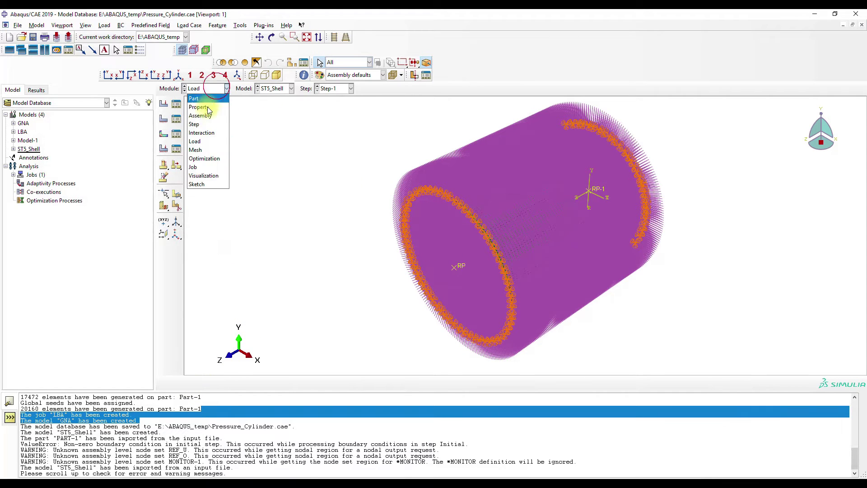
click(201, 111)
click(209, 88)
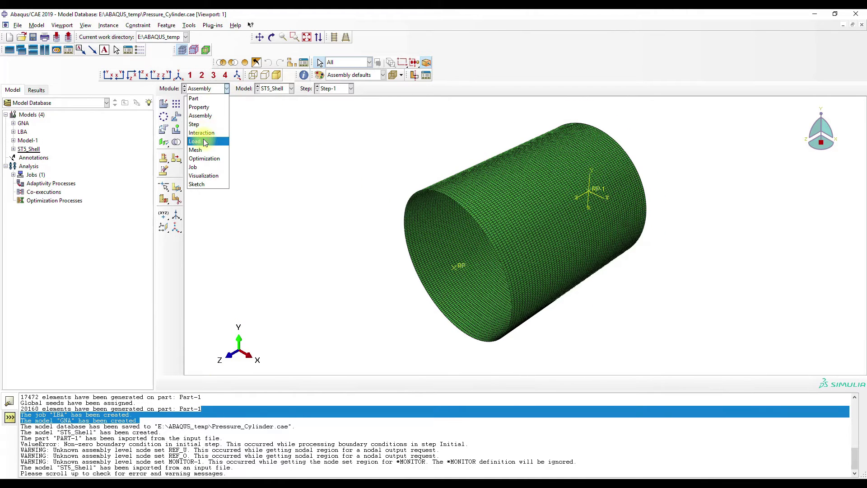
click(201, 138)
click(209, 89)
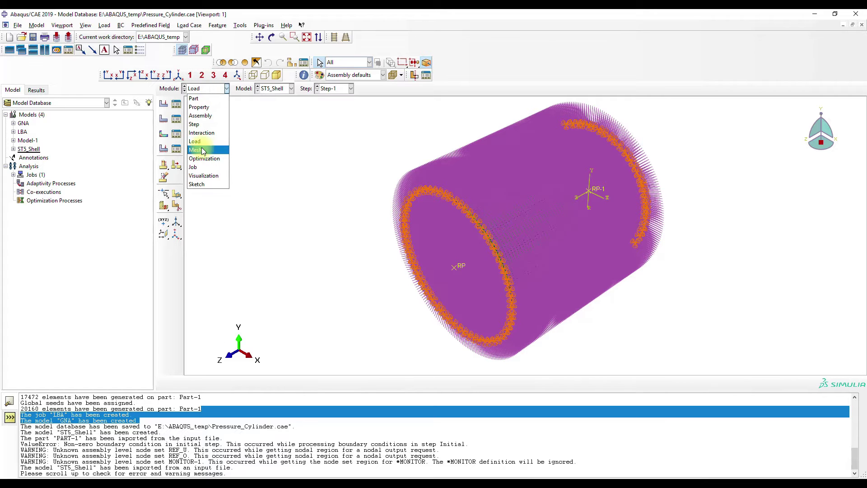
click(202, 130)
click(176, 133)
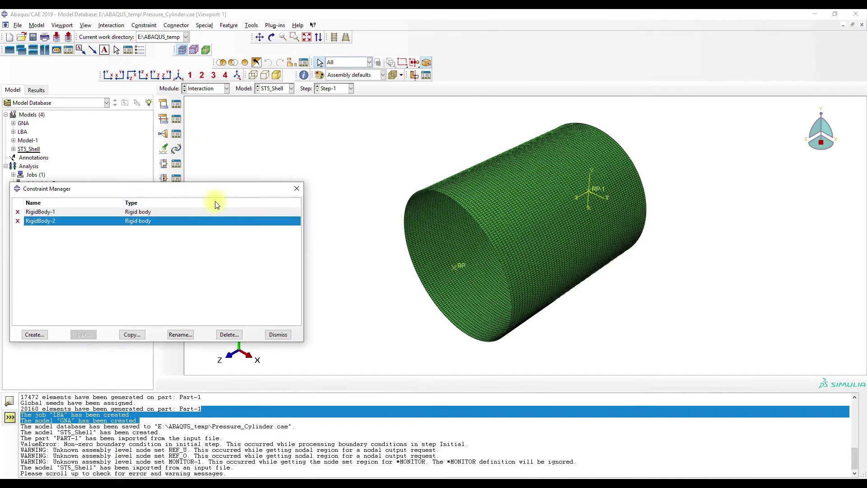
click(297, 186)
Step: Switch to the Job module and show the job list containing LBA
click(209, 89)
click(202, 161)
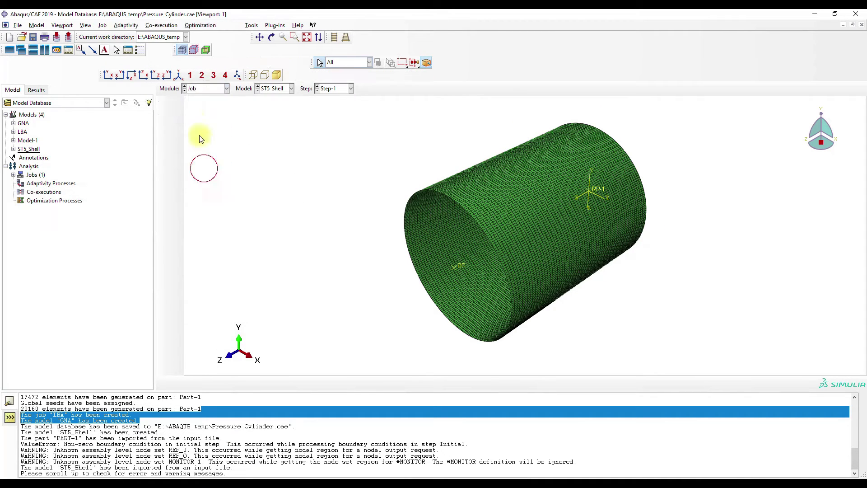
click(176, 103)
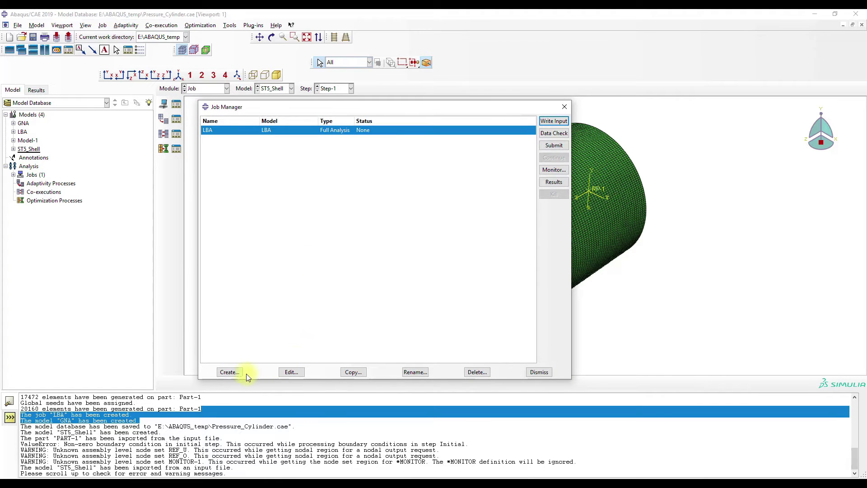
Step: Create a job named GNA based on the GNA model
click(230, 371)
click(358, 160)
click(401, 134)
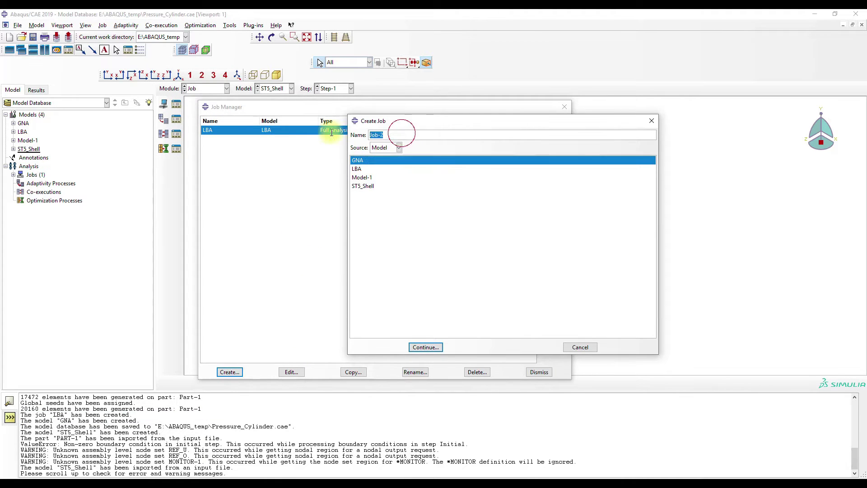
text(GNA)
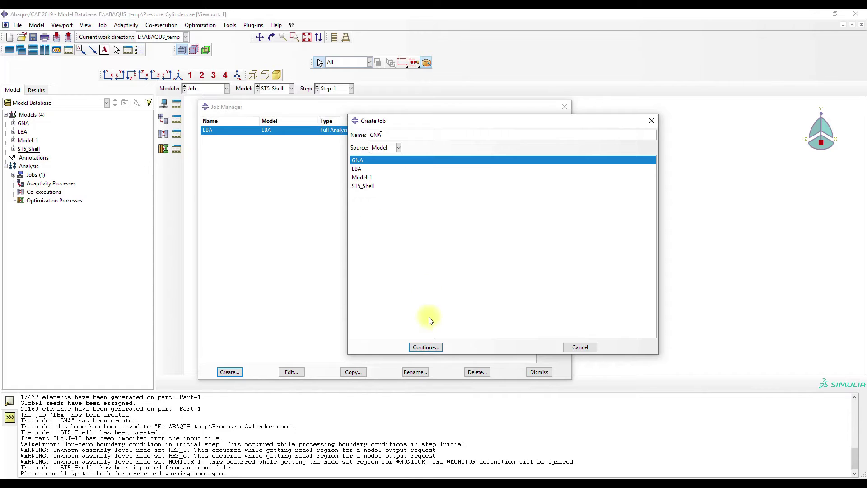
click(425, 347)
click(543, 193)
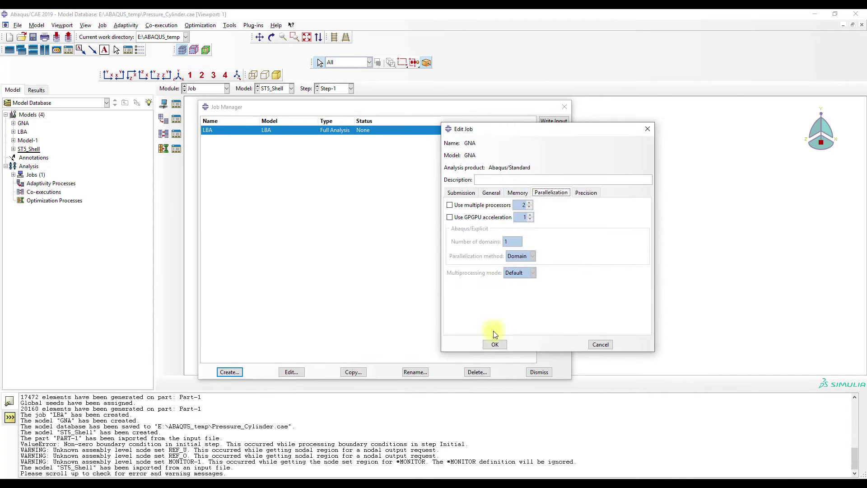
click(495, 345)
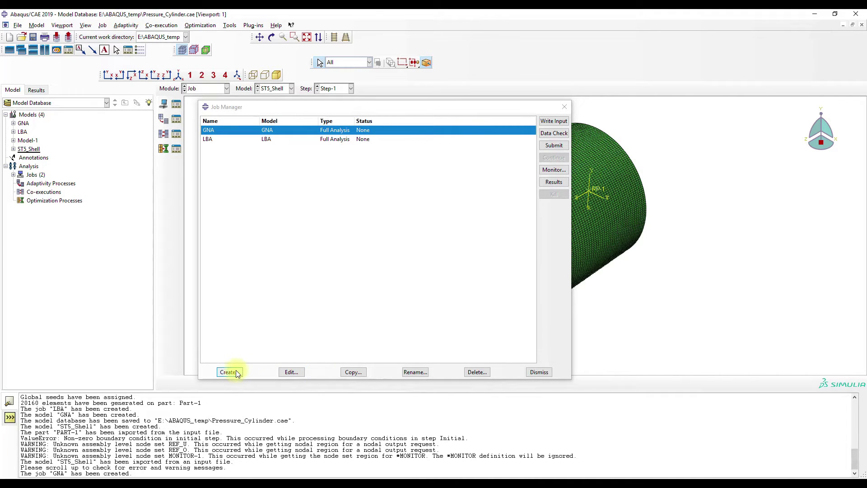
Step: Rename the ST5_Shell model to GNIA
right_click(28, 149)
click(68, 192)
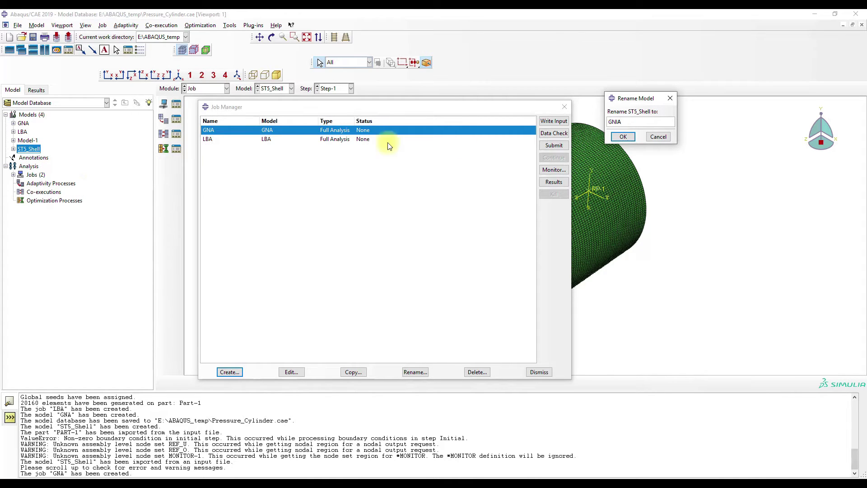
click(623, 136)
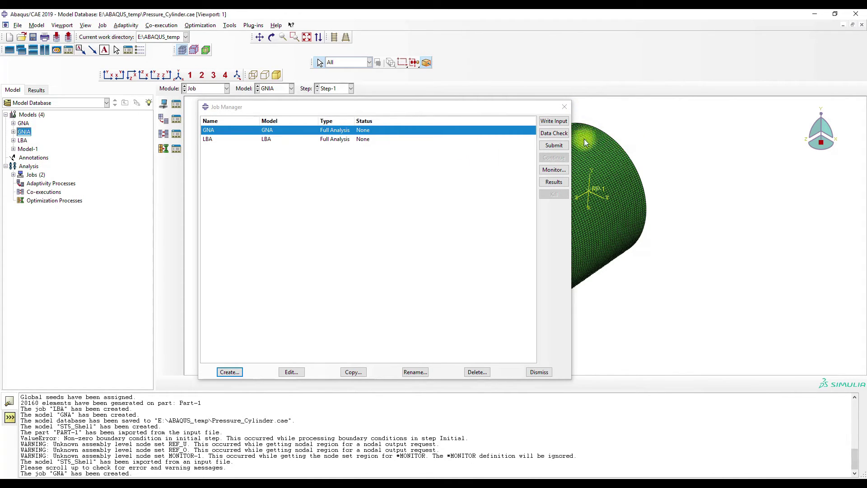
Step: Add a GNIA analysis job for the renamed model with default settings
click(229, 371)
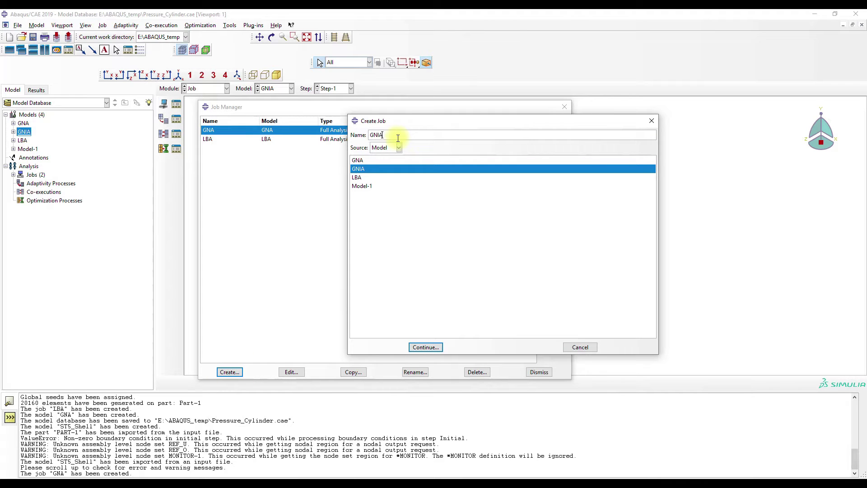
click(425, 347)
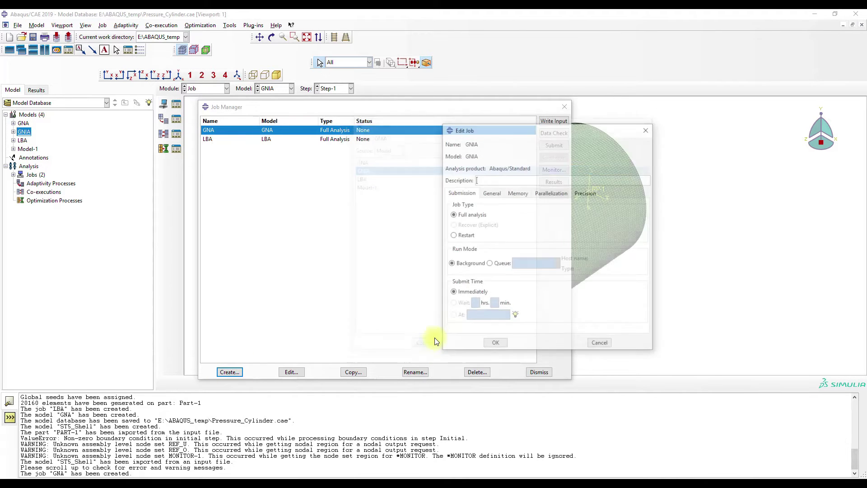
click(551, 192)
click(497, 344)
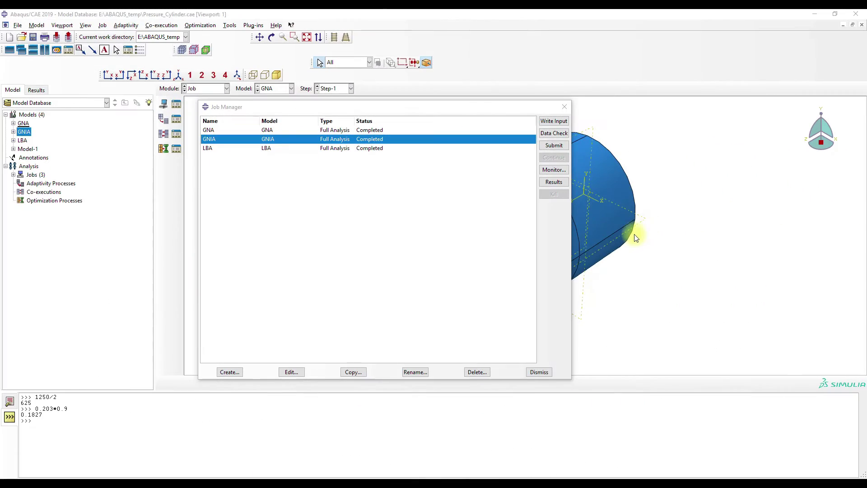
Step: Make GNIA the active model and edit its F-Output-1 field output request to include P
click(565, 106)
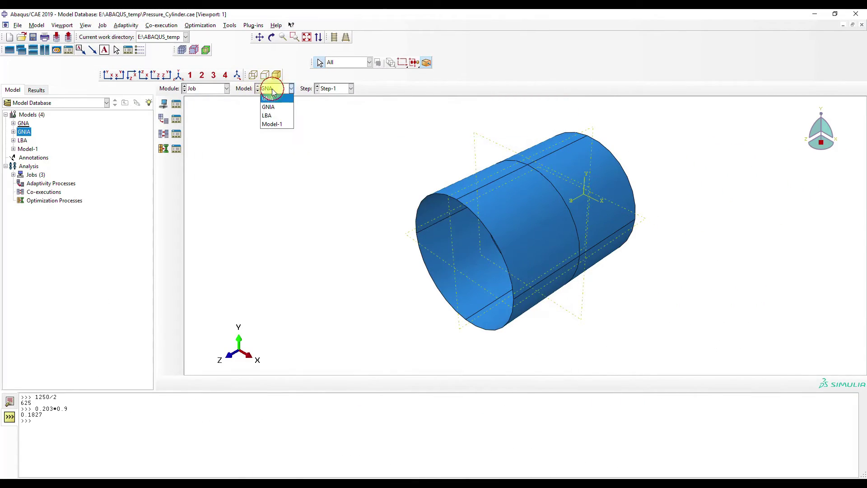
click(271, 107)
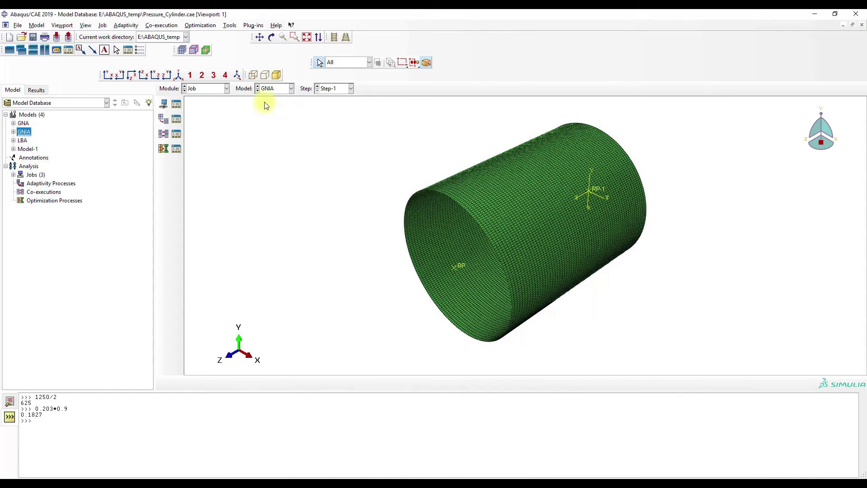
click(213, 89)
click(203, 123)
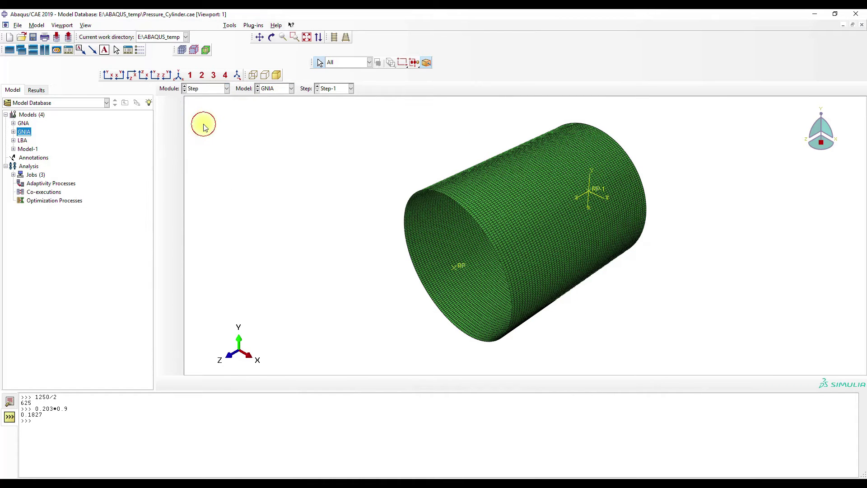
click(177, 118)
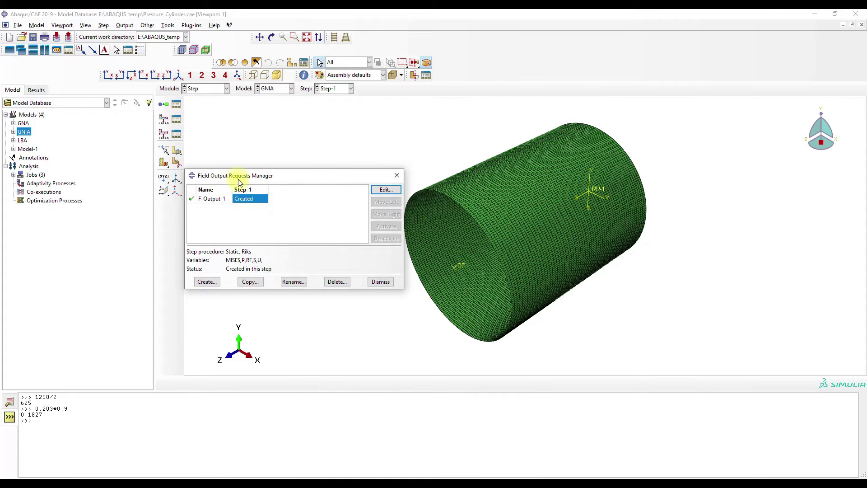
double_click(251, 200)
scroll(463, 226, up, 3)
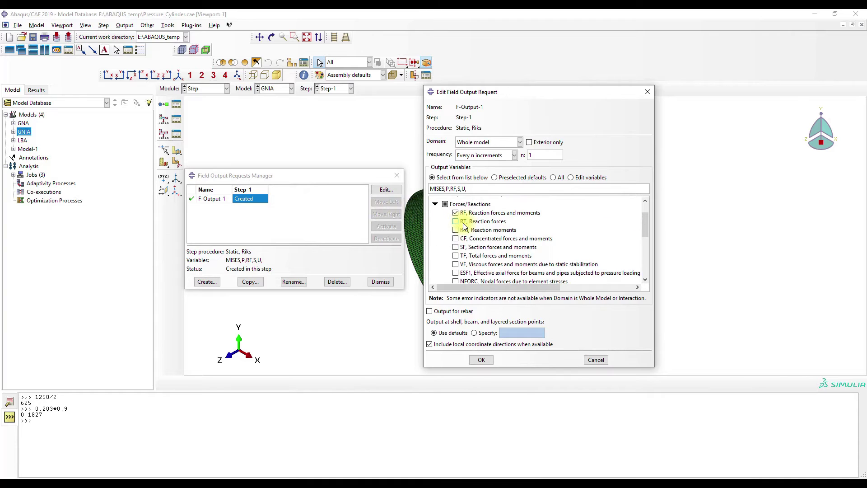
scroll(469, 226, down, 2)
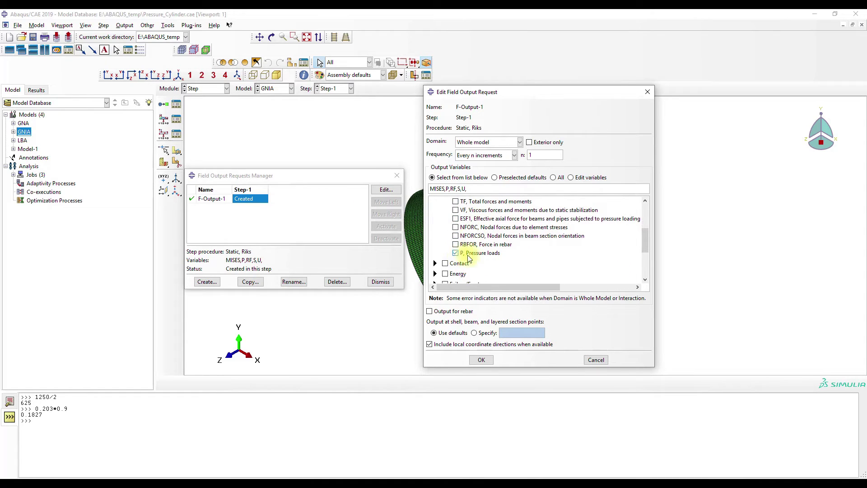
click(482, 360)
click(596, 360)
click(397, 175)
Step: Switch to the GNA model and view its F-Output-1 request without changes
click(273, 89)
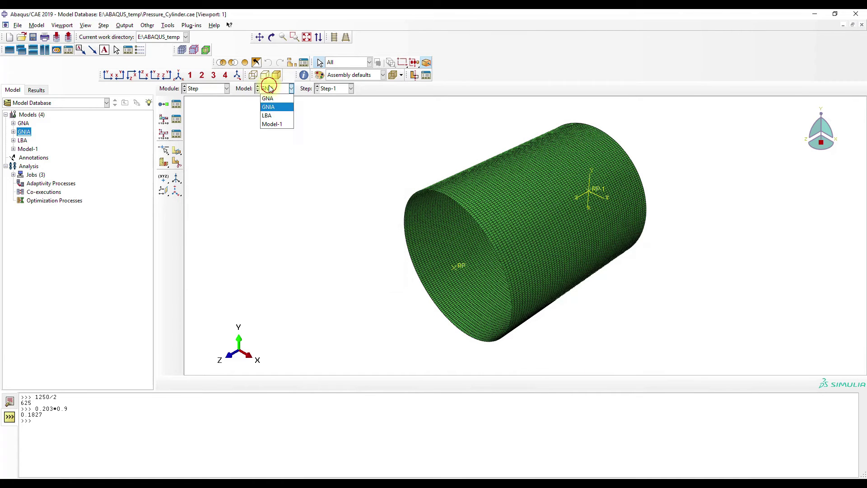
click(274, 98)
click(177, 119)
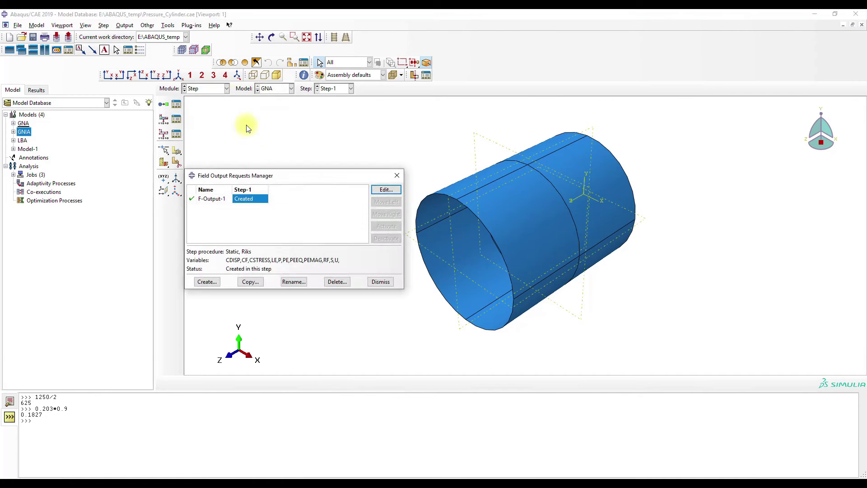
click(264, 200)
double_click(264, 201)
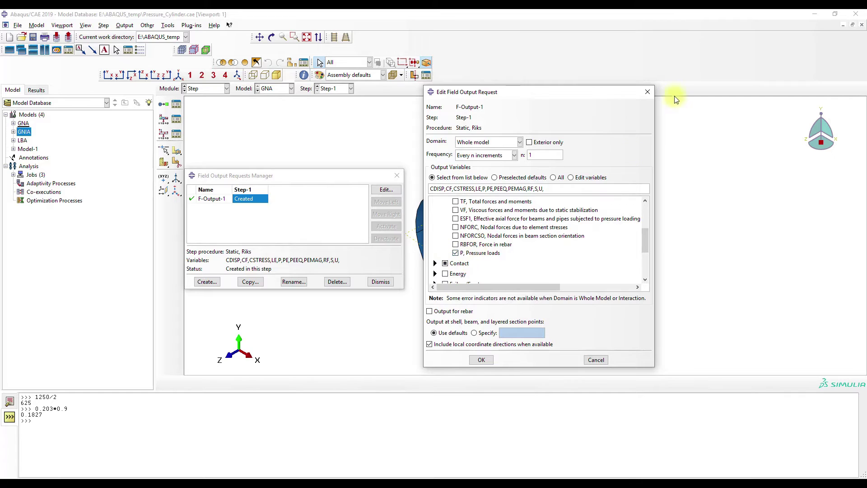
click(655, 89)
click(397, 175)
Step: Inspect the GNA model's boundary condition BC-2 on the rotated cylinder, closing without changes
click(206, 88)
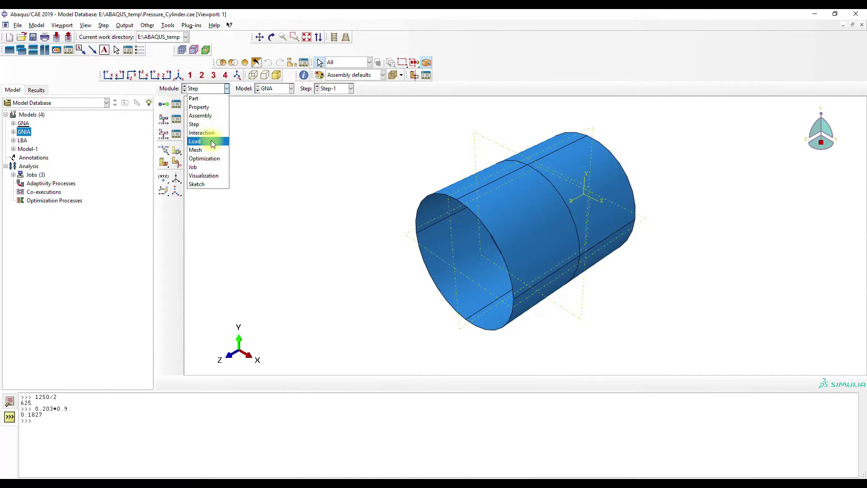
click(210, 140)
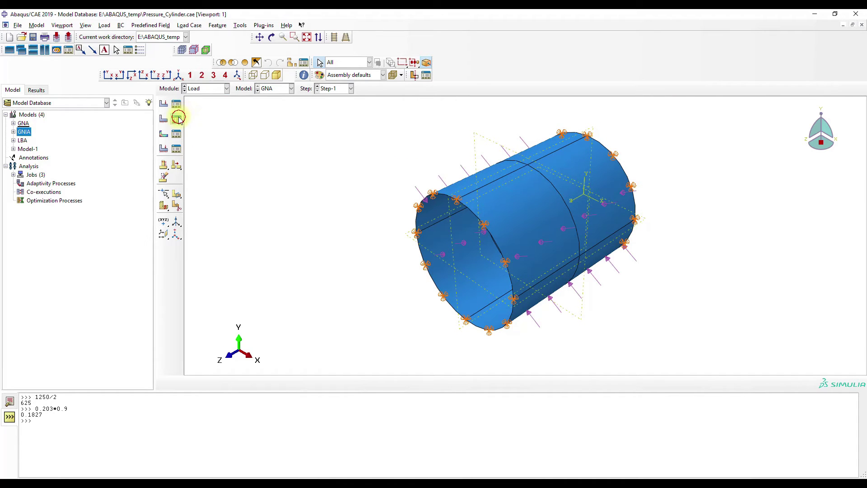
click(178, 118)
double_click(131, 186)
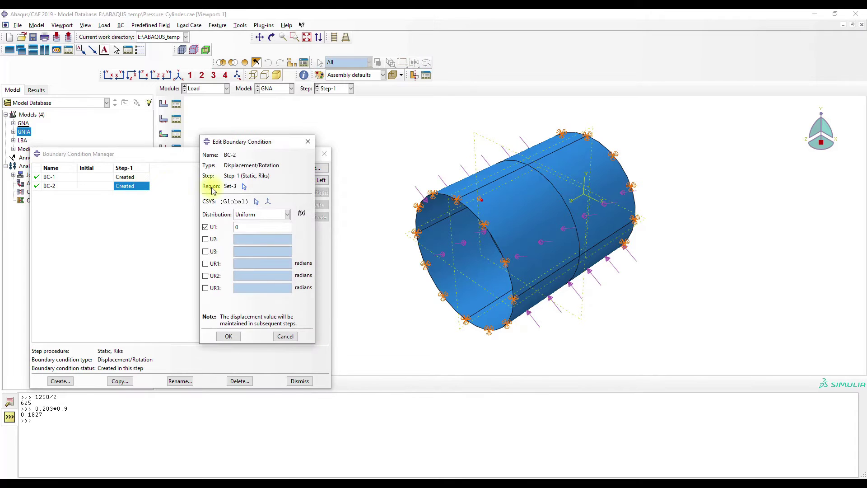
drag(822, 154, 859, 137)
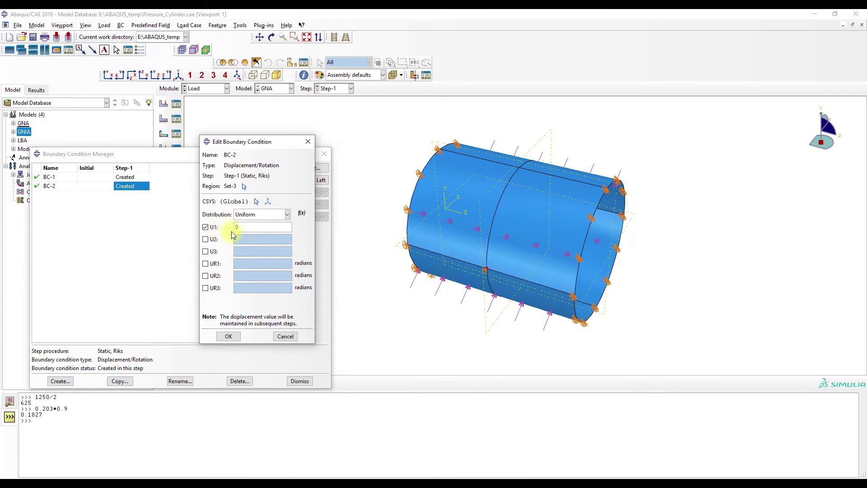
click(308, 144)
click(325, 153)
click(178, 75)
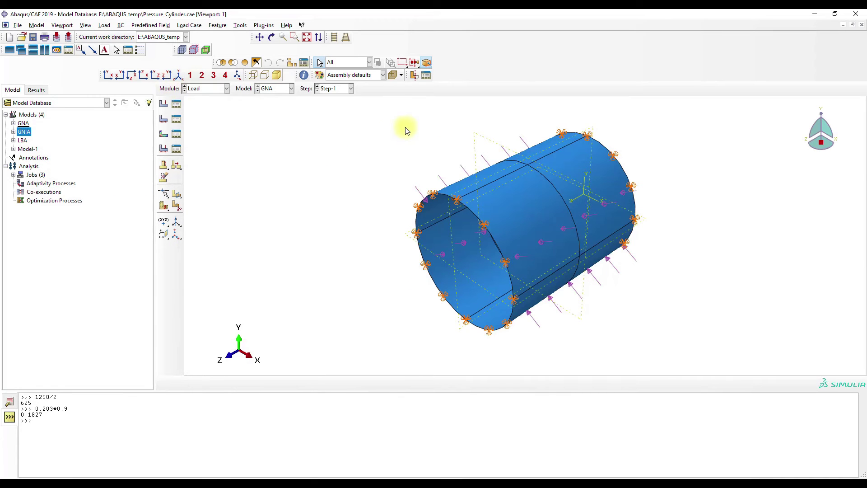
Step: Open the LBA job's results, LBA.odb, from the Job module
click(207, 91)
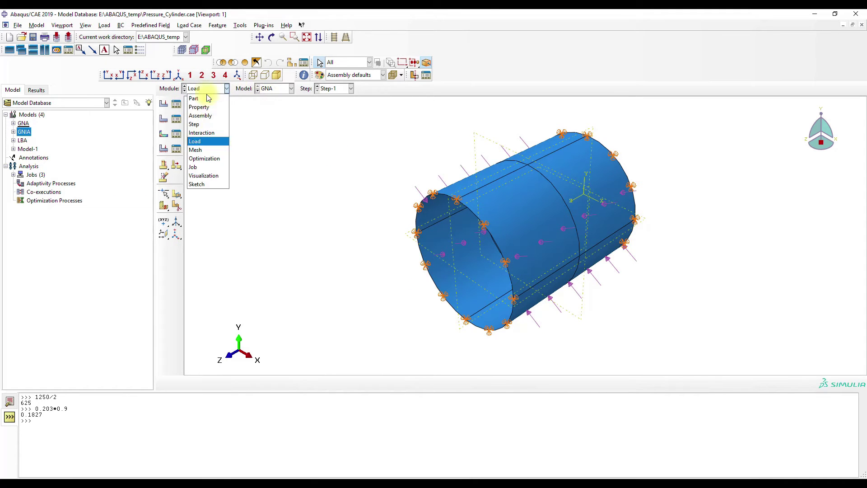
click(207, 168)
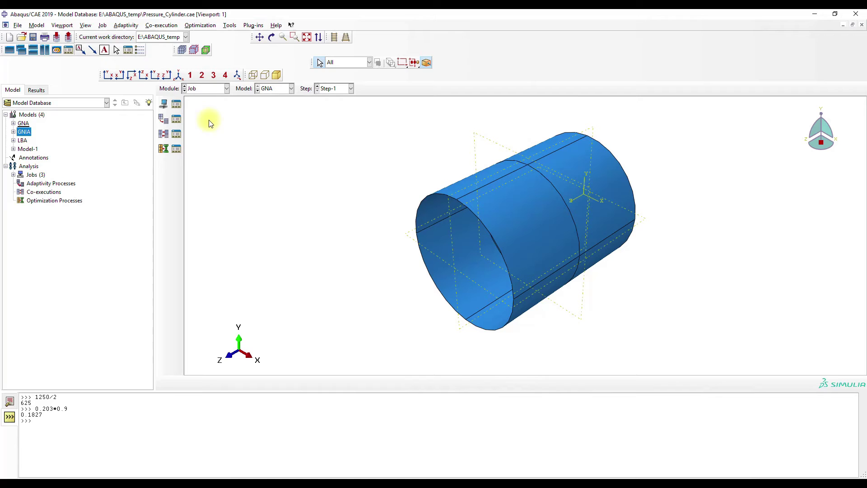
click(176, 104)
click(249, 149)
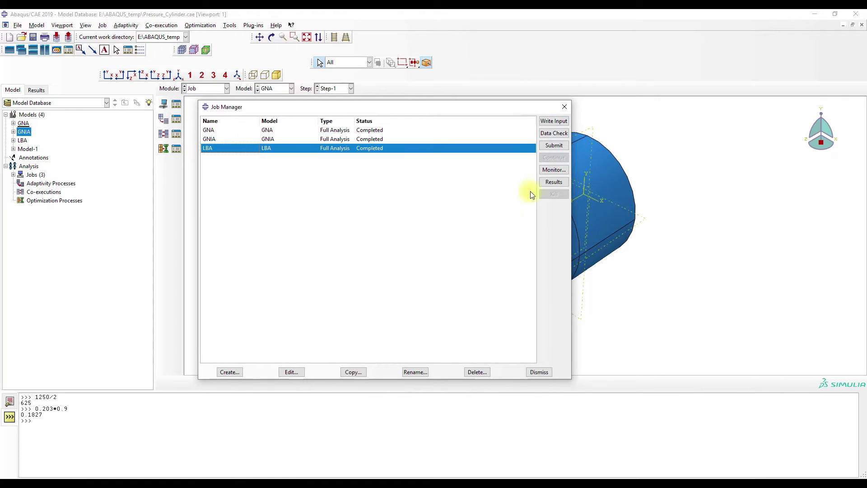
click(550, 182)
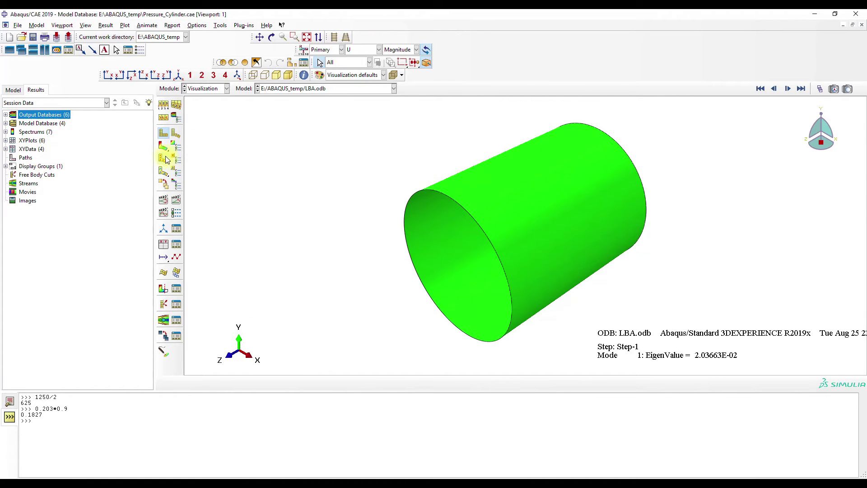
Step: Plot contours on the deformed shape with a uniform deformation scale factor of 1
click(164, 159)
click(149, 103)
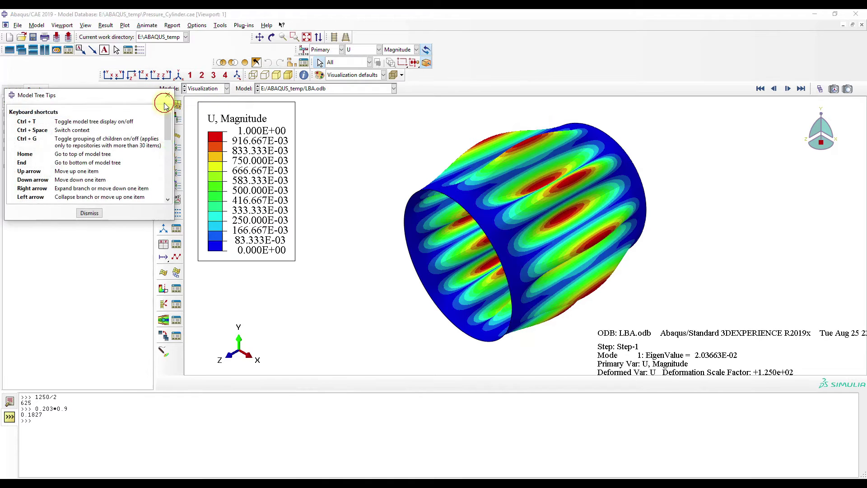
click(167, 96)
click(163, 145)
click(193, 218)
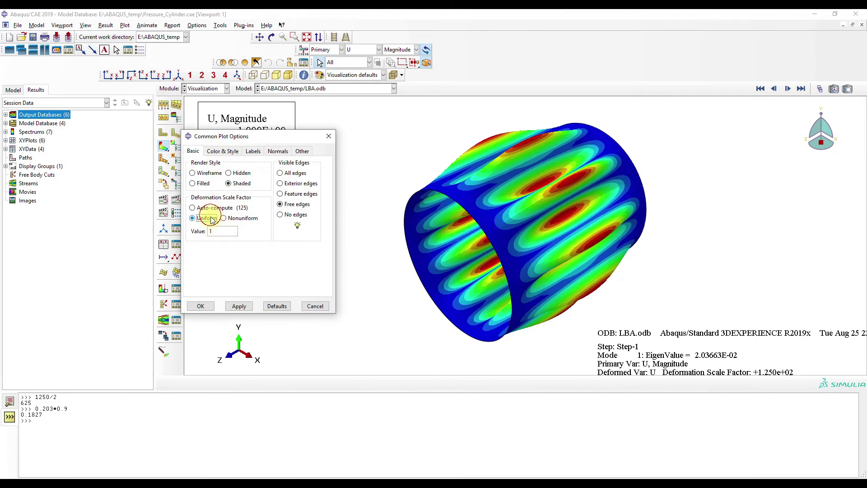
click(239, 306)
click(202, 306)
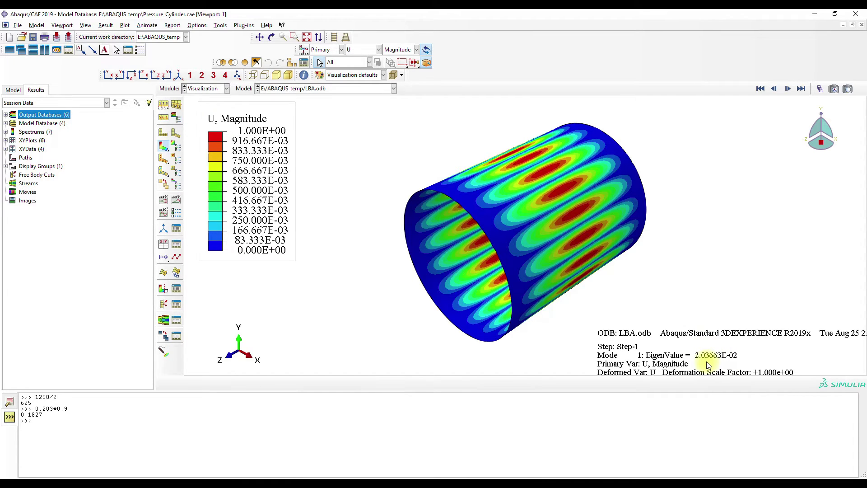
Step: Cycle forward through the buckling modes, then go back to the undeformed base state
click(788, 90)
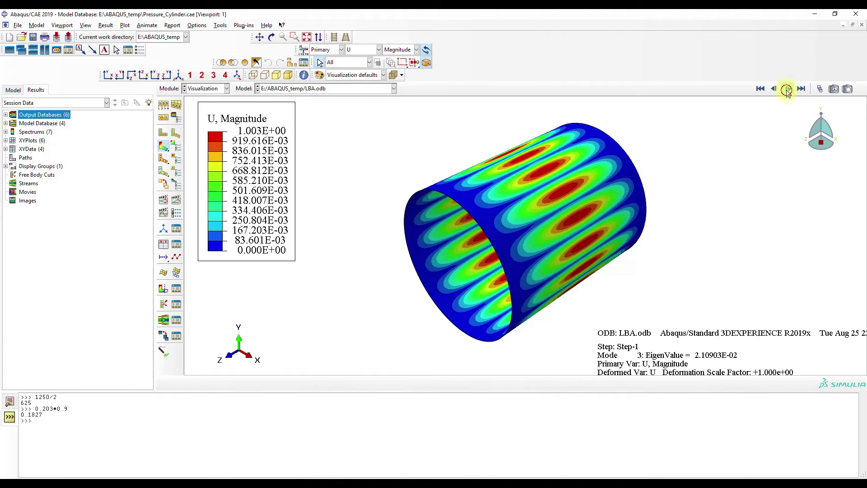
click(787, 90)
click(788, 90)
click(787, 90)
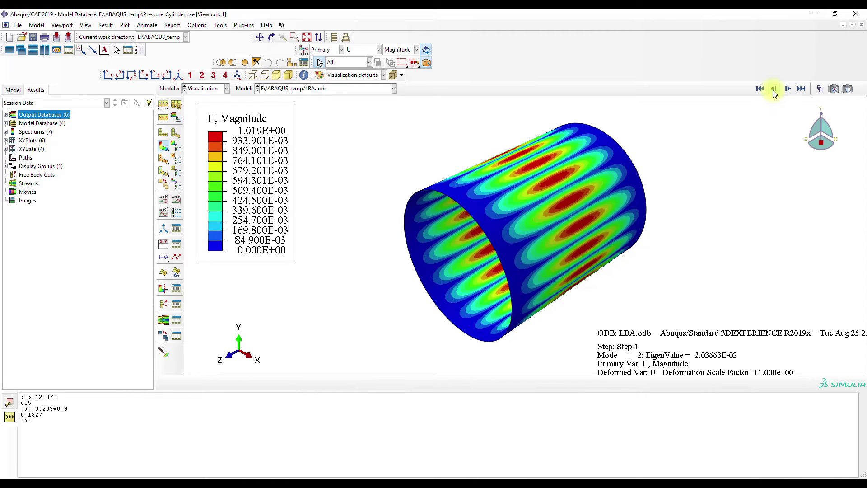
click(774, 90)
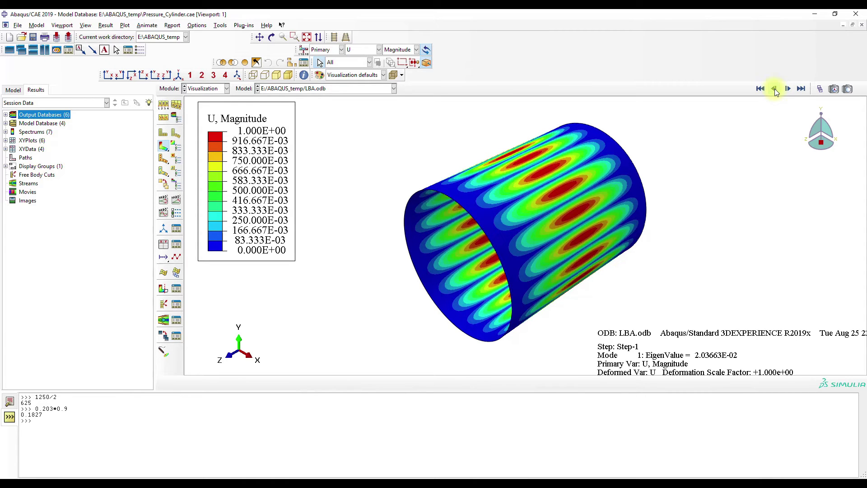
click(788, 90)
click(774, 89)
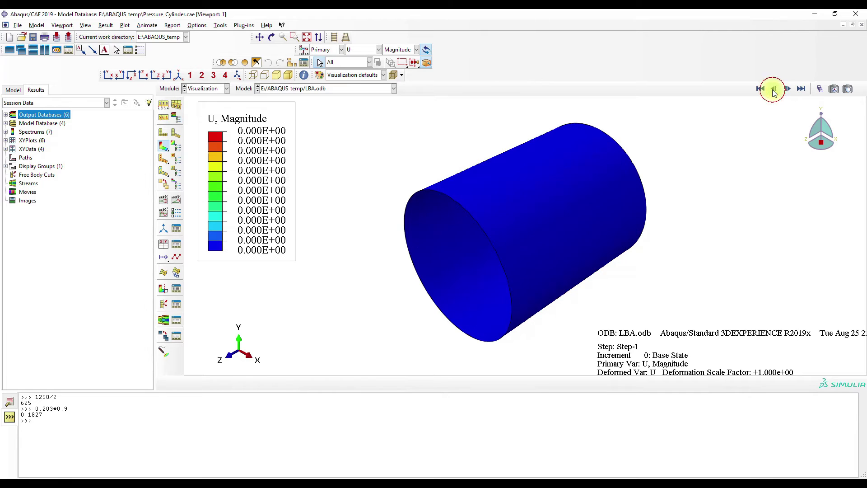
click(225, 89)
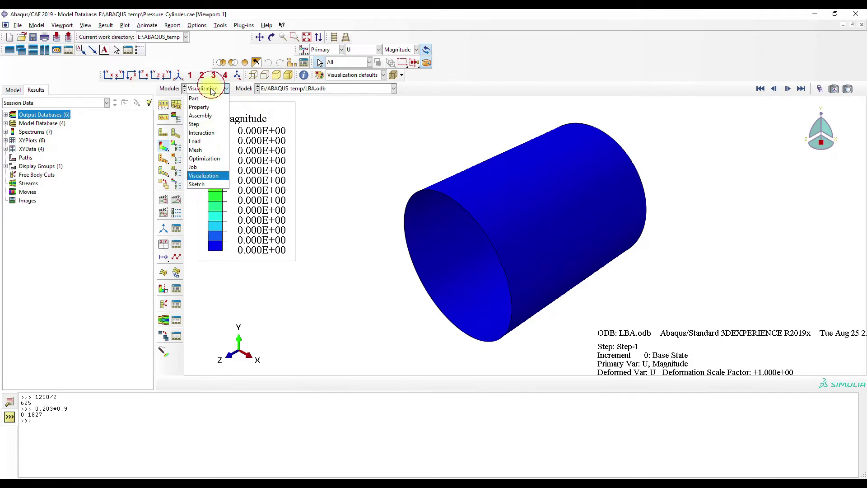
Step: Open the GNA job's results and show displacement magnitude U contours on the cylinder
click(206, 165)
click(255, 130)
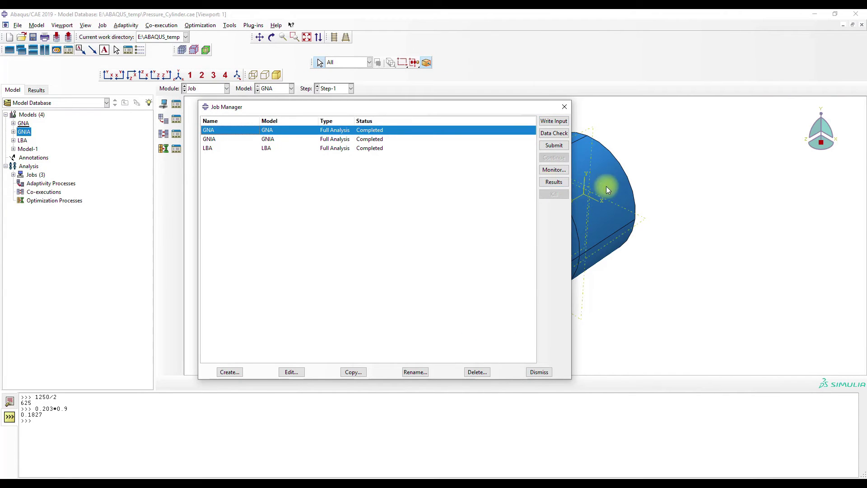
click(552, 181)
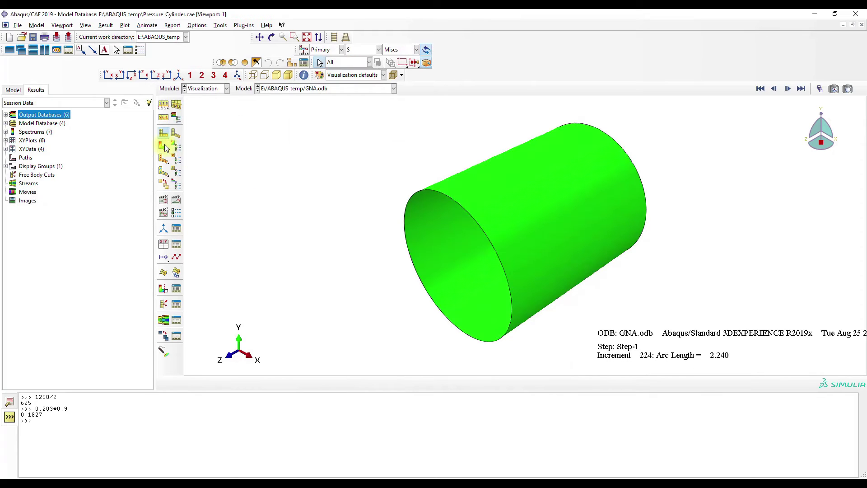
click(163, 146)
click(365, 50)
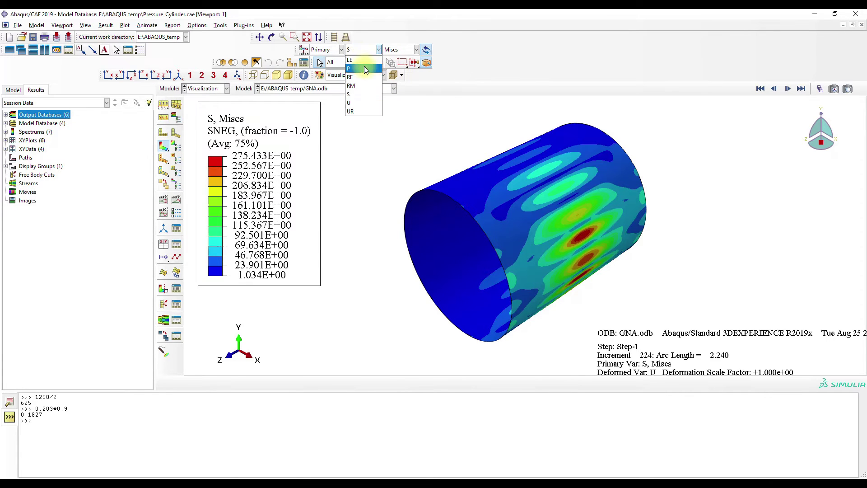
click(359, 100)
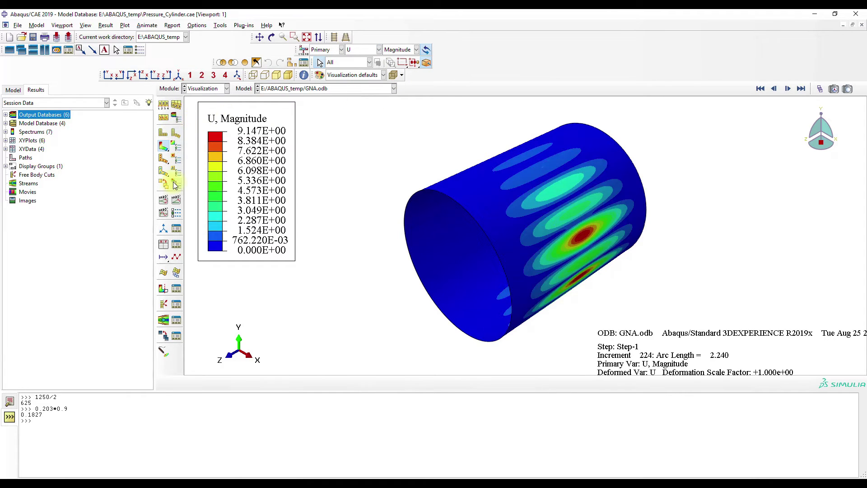
Step: Create XY data of pressure P at Element Face for one picked element and plot it
click(163, 245)
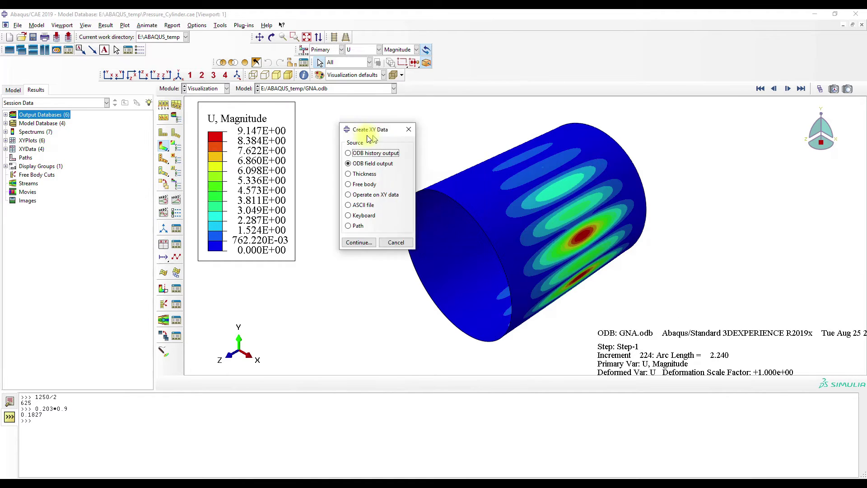
drag(377, 140, 200, 139)
click(185, 245)
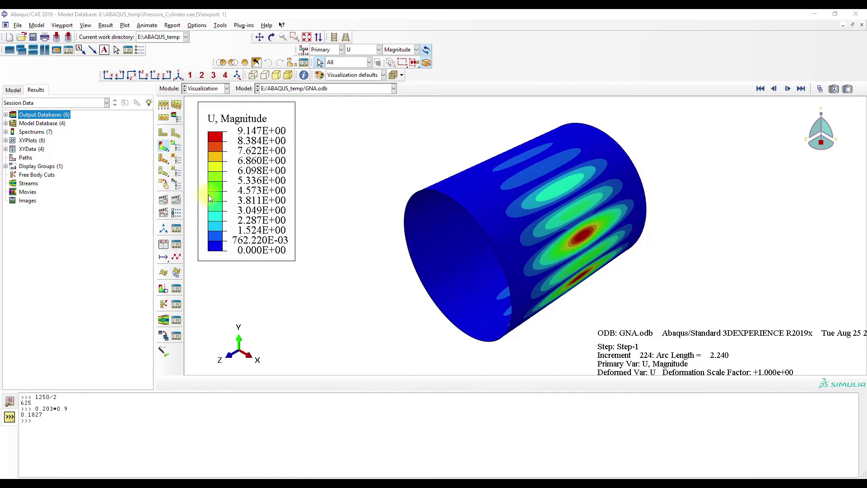
drag(224, 128, 178, 135)
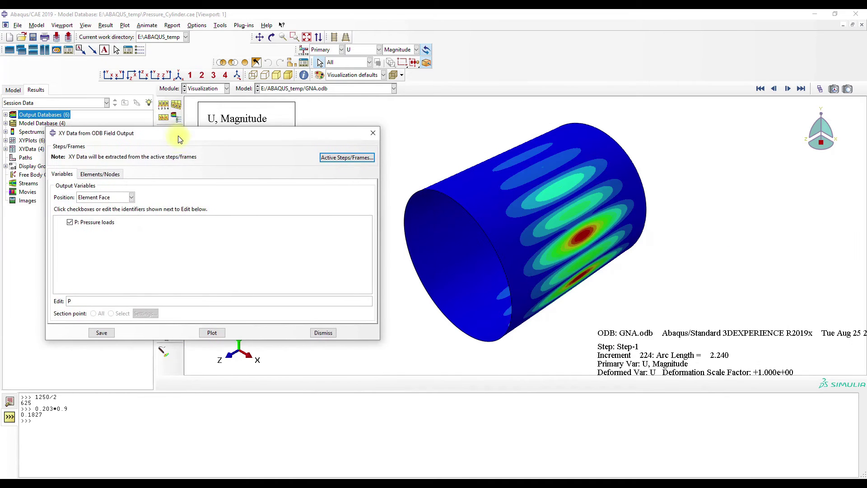
click(110, 199)
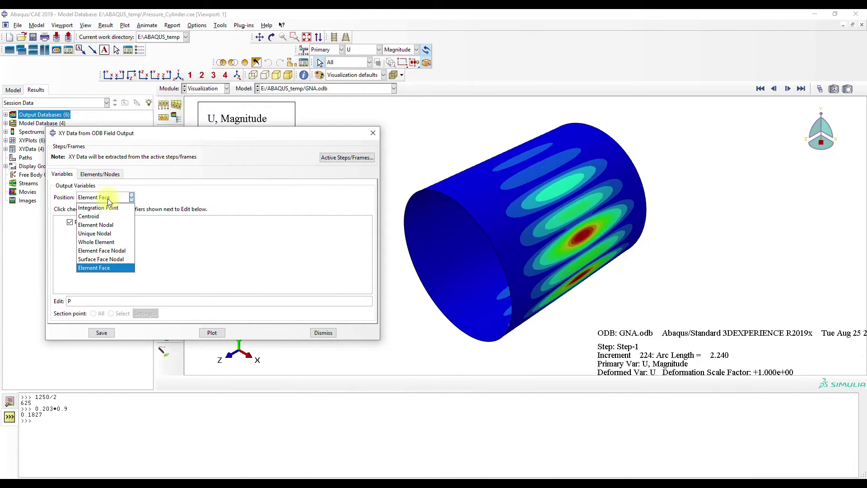
click(109, 268)
click(100, 175)
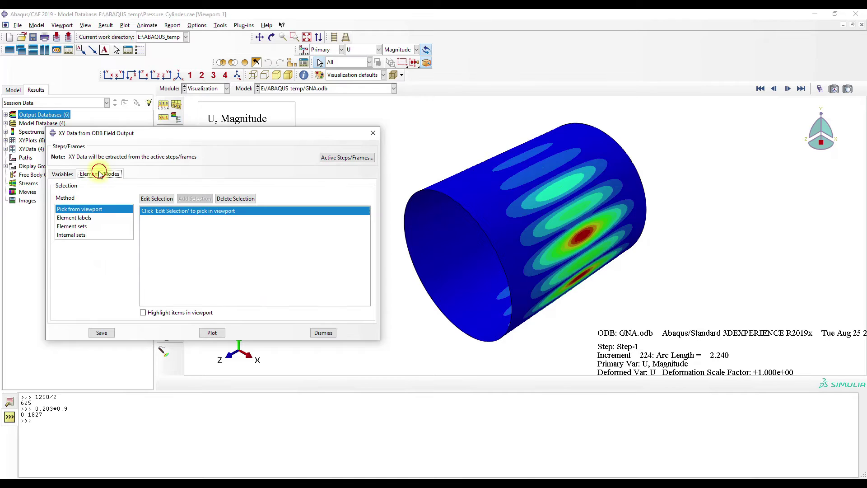
click(161, 199)
click(575, 204)
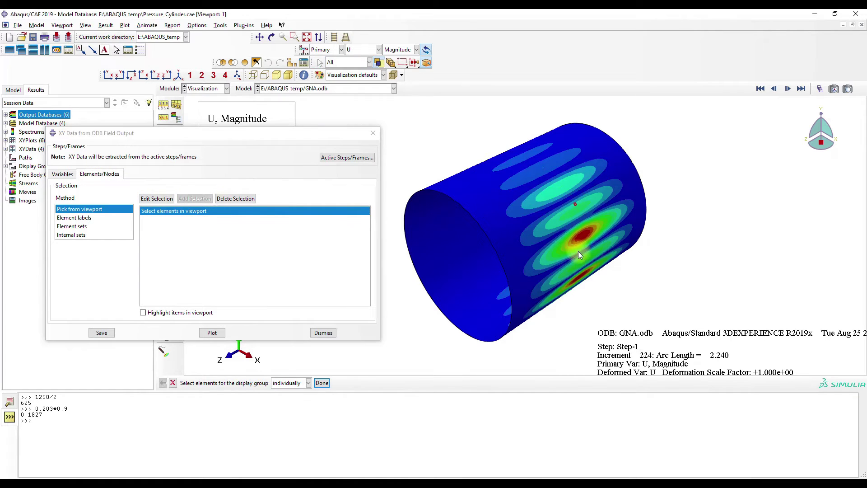
click(210, 333)
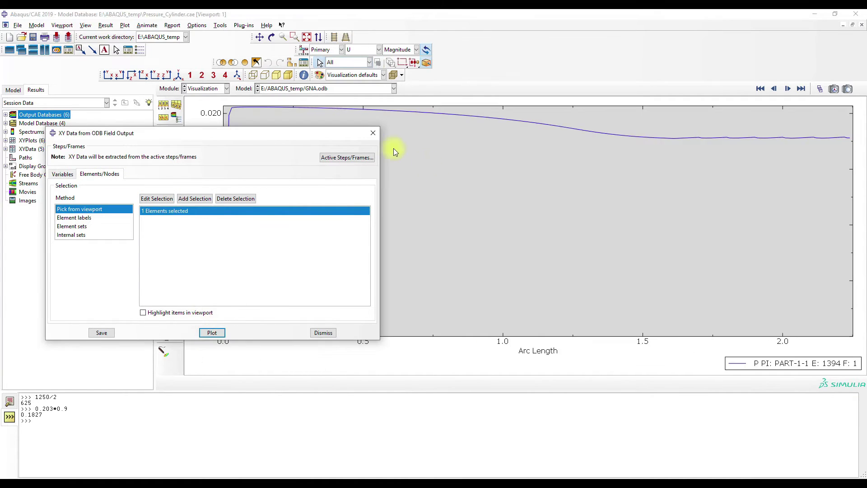
click(373, 133)
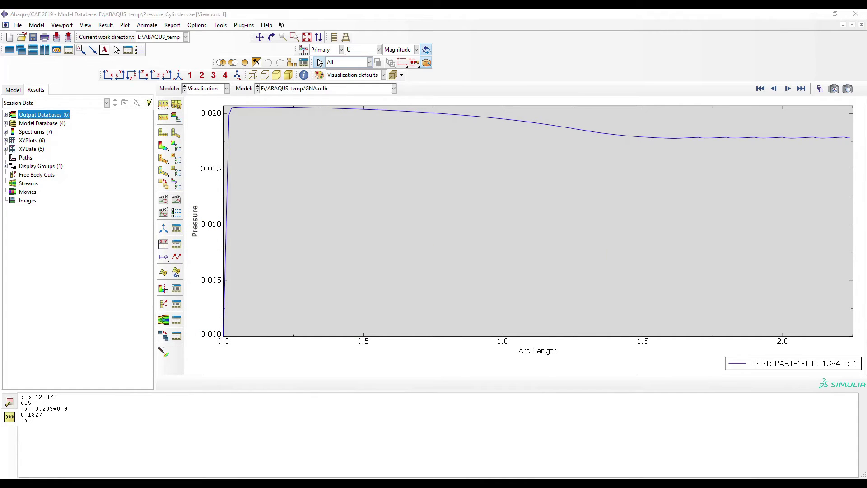
click(176, 104)
drag(180, 120, 144, 121)
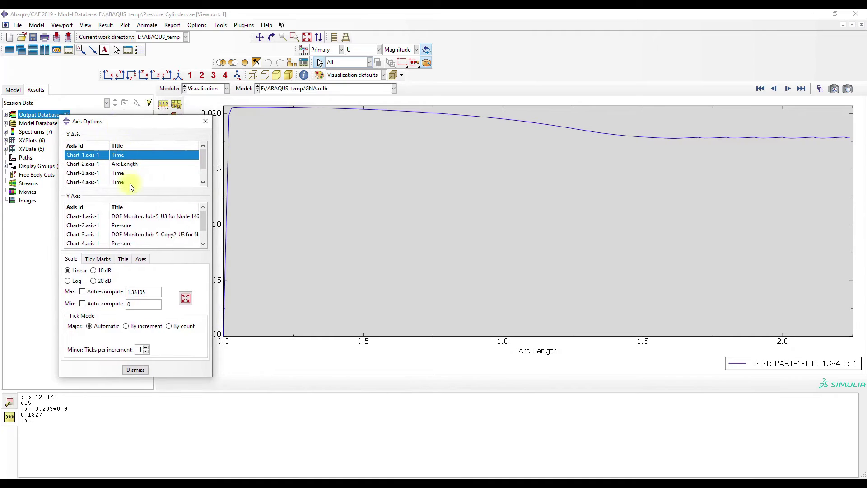
click(116, 227)
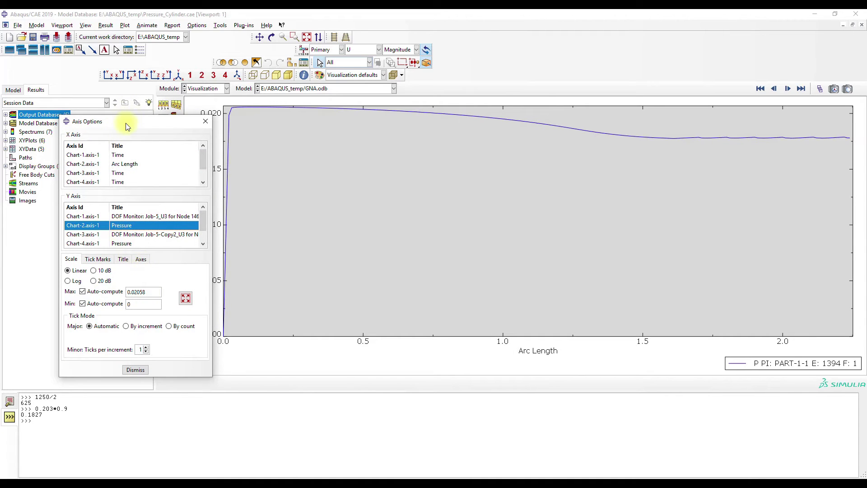
scroll(134, 244, down, 2)
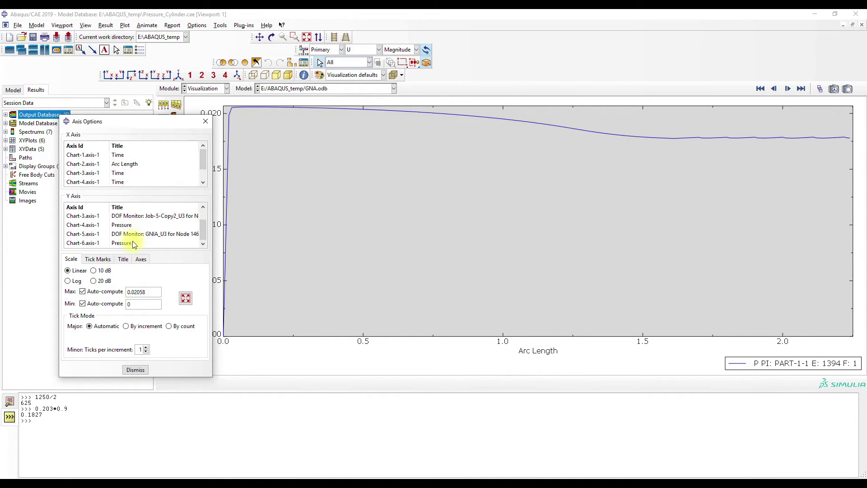
click(134, 243)
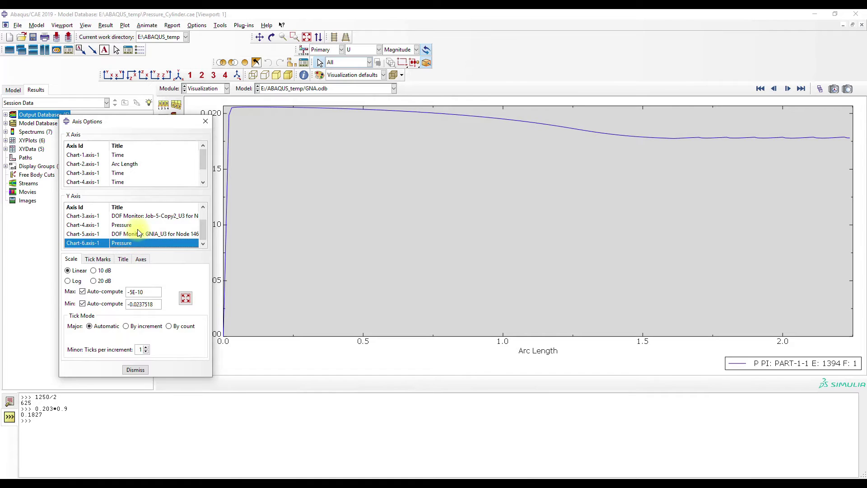
click(132, 226)
scroll(132, 226, up, 2)
click(133, 225)
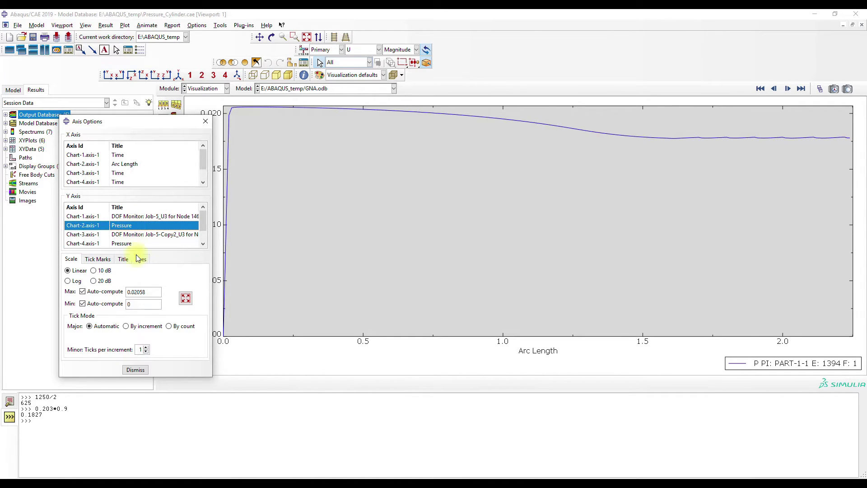
triple_click(149, 291)
click(205, 121)
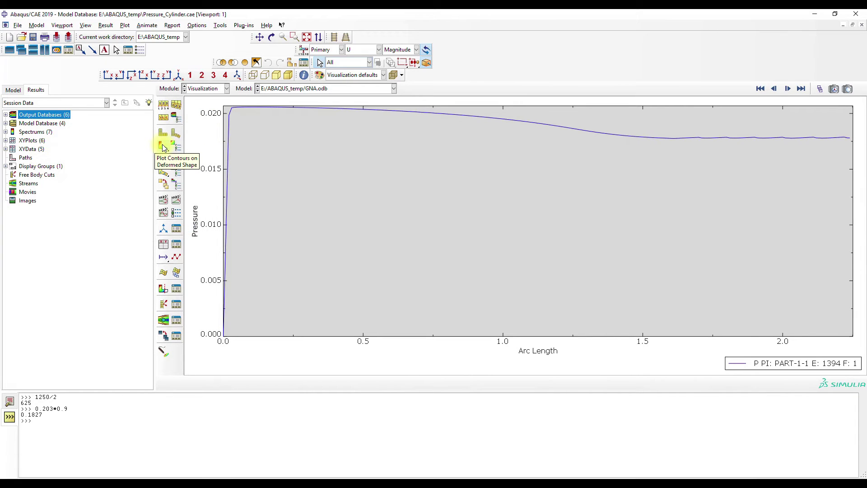
click(43, 51)
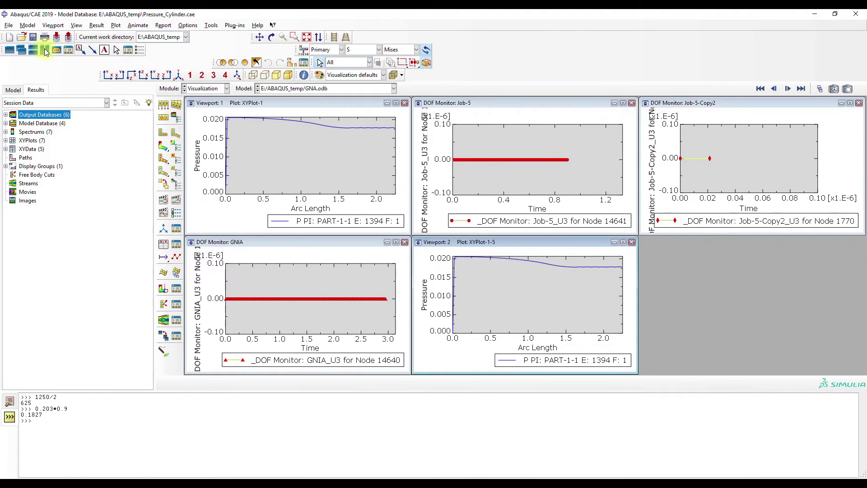
Step: Close the Job-5, Job-5-Copy2 and GNIA DOF monitor viewports and the duplicate pressure plot
click(631, 103)
click(631, 242)
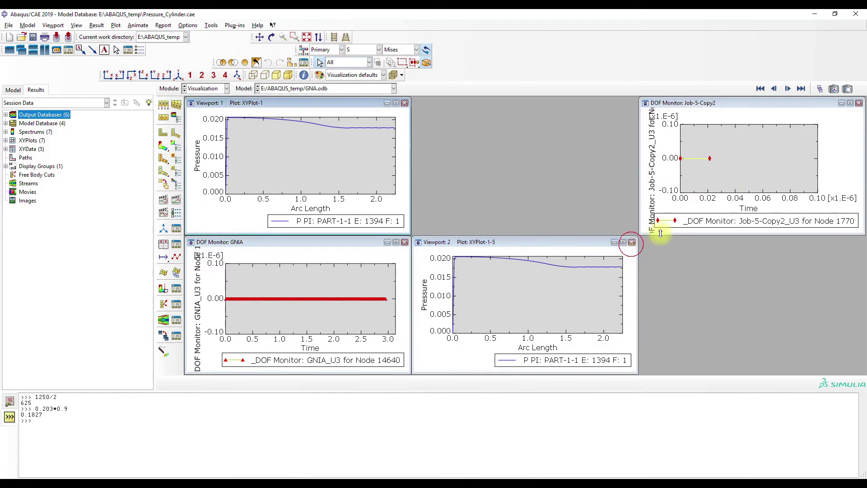
click(859, 103)
click(405, 242)
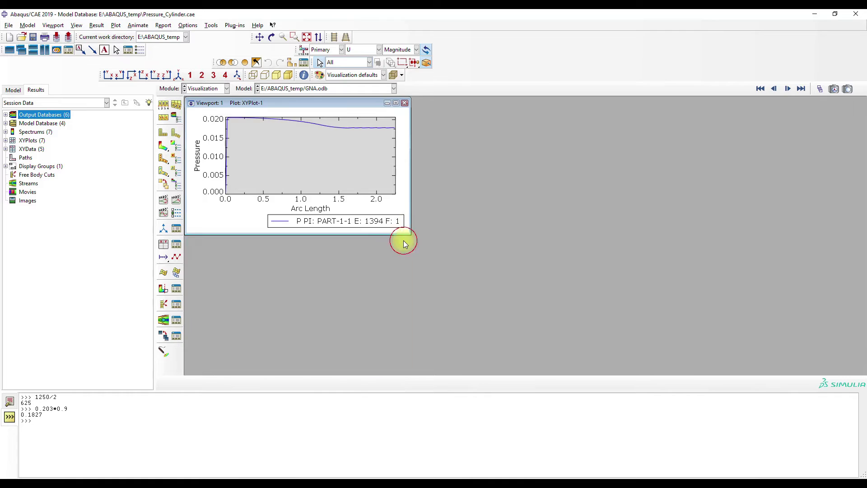
Step: Add a new viewport, tile both side by side, and show the cylinder contour on the left
click(13, 50)
click(45, 50)
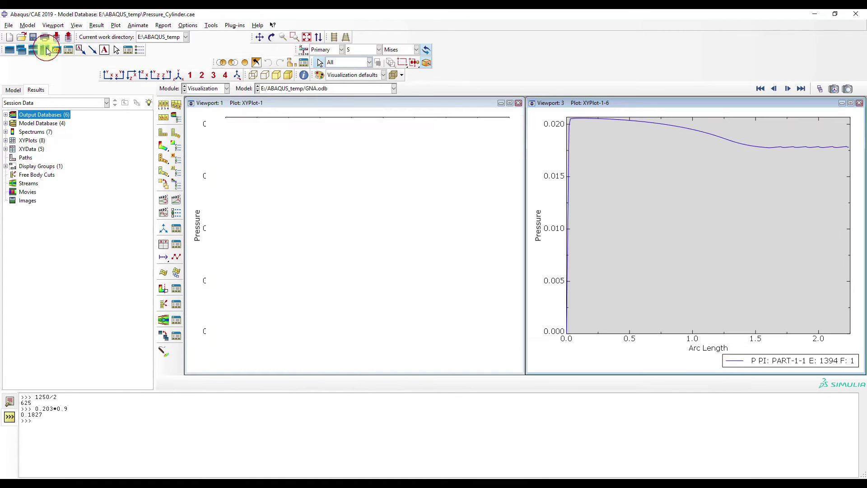
click(327, 103)
click(165, 147)
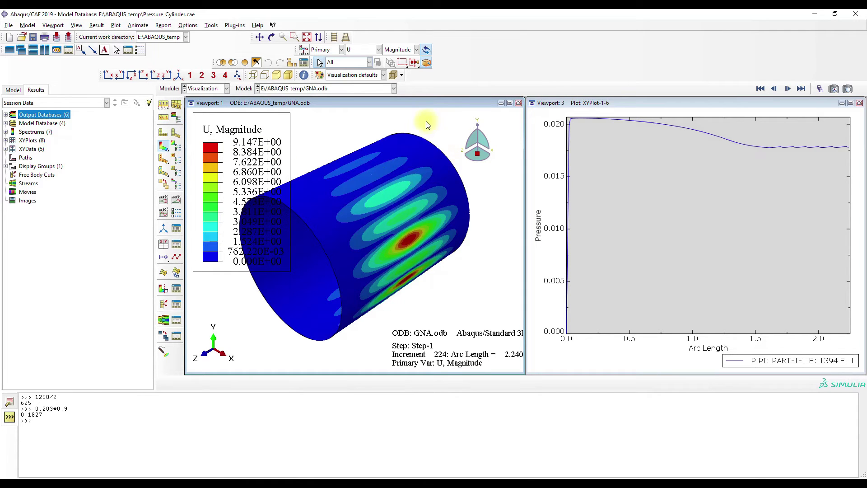
Step: Zoom in and pan so the cylinder sits at the centre of Viewport 1
scroll(355, 170, up, 3)
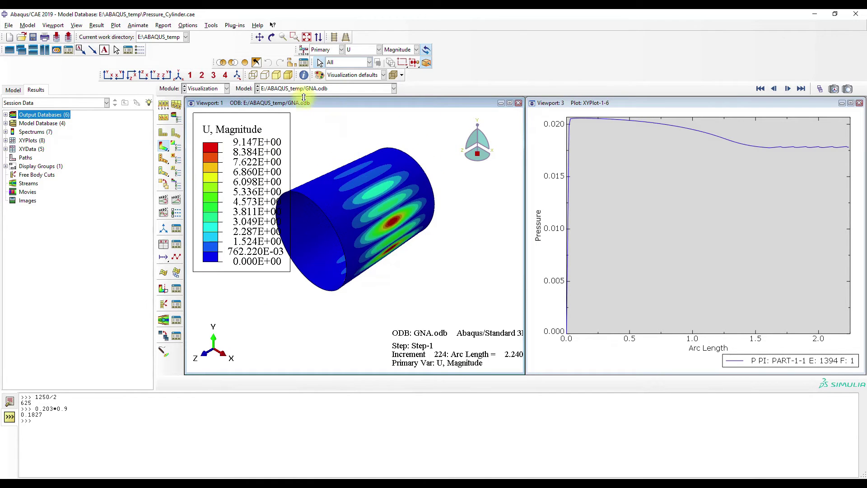
click(260, 37)
mouse_move(355, 181)
mouse_down()
mouse_move(387, 194)
mouse_move(373, 181)
mouse_move(368, 188)
mouse_up()
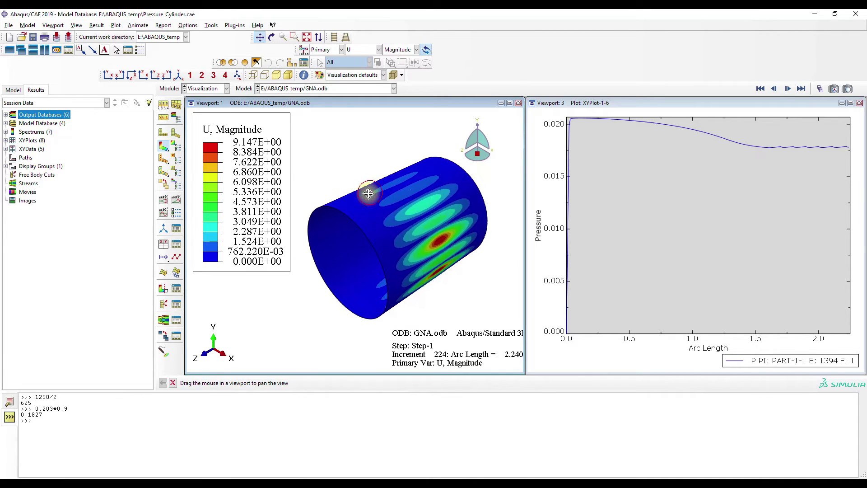
click(262, 40)
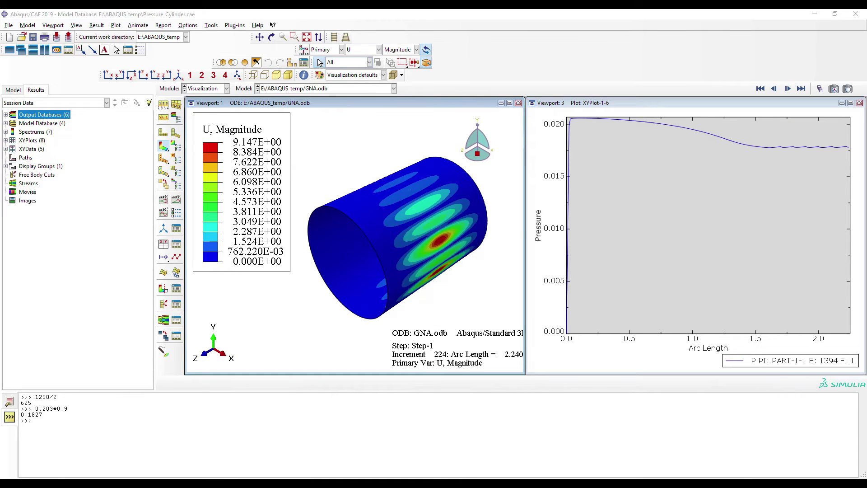
Step: Place the Frame Selector below the model, reorient the cylinder and step the results to increment 70
drag(461, 250, 210, 338)
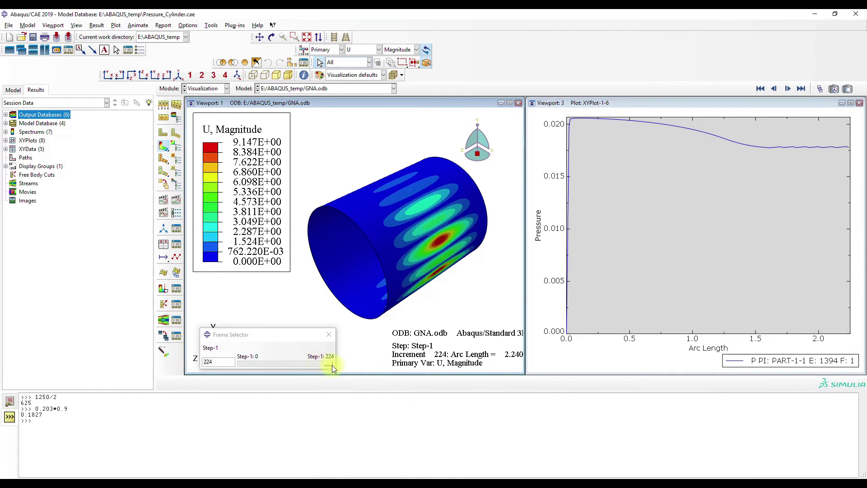
drag(332, 365, 251, 365)
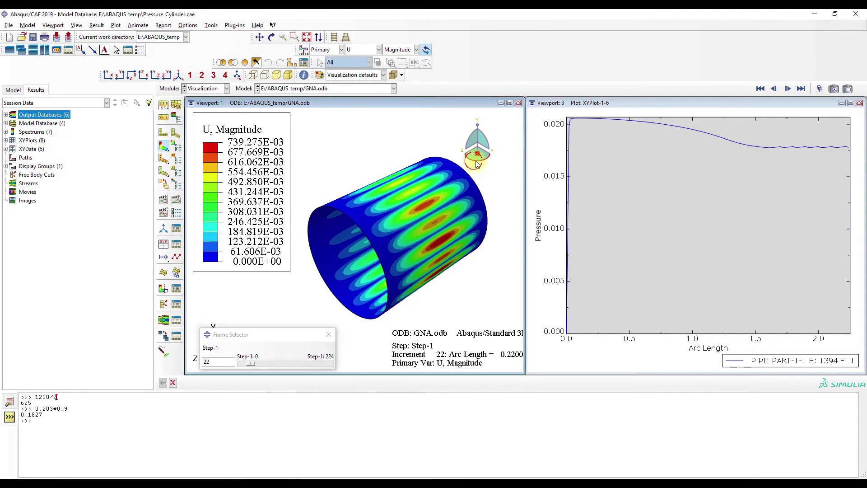
ctrl+alt+drag(341, 246, 341, 228)
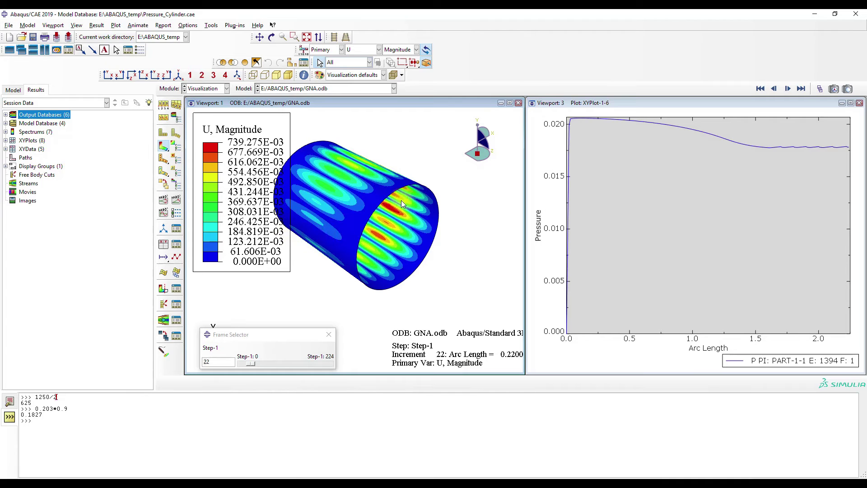
click(179, 76)
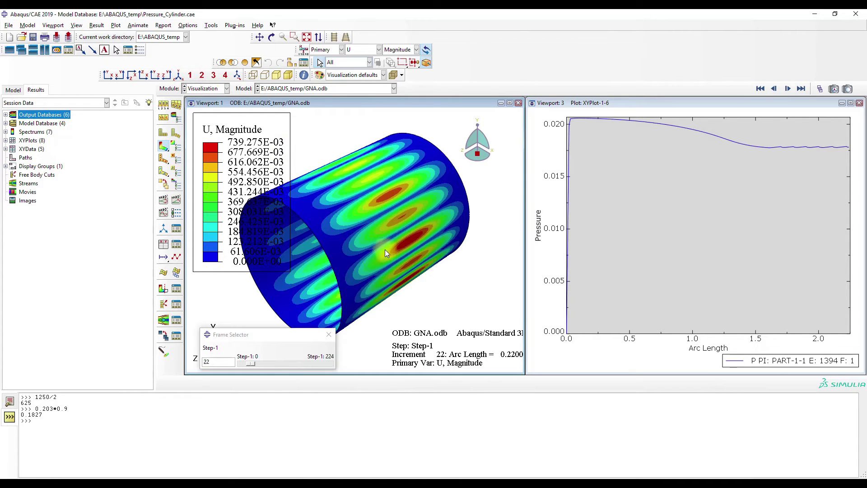
ctrl+alt+drag(385, 249, 332, 266)
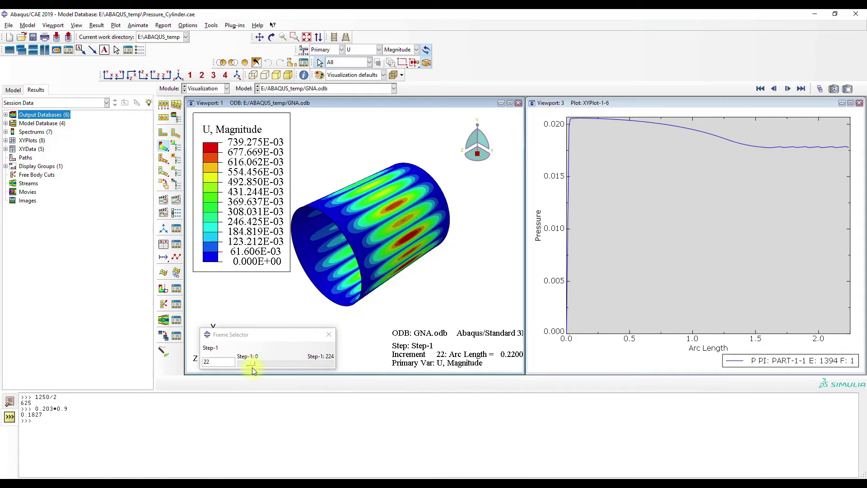
mouse_move(252, 367)
mouse_down()
mouse_move(243, 364)
mouse_move(269, 365)
mouse_up()
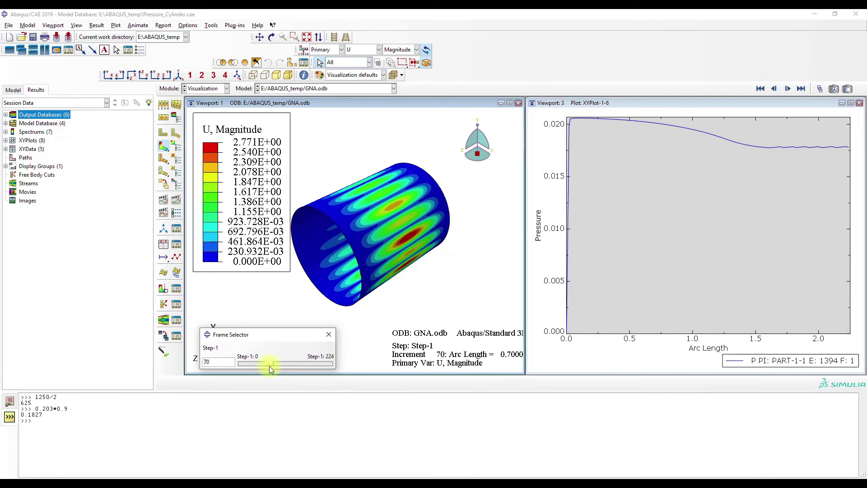
click(178, 227)
Step: Give the XY time-tracker a red, Large symbol with highlighting off, and apply it
click(194, 200)
click(129, 237)
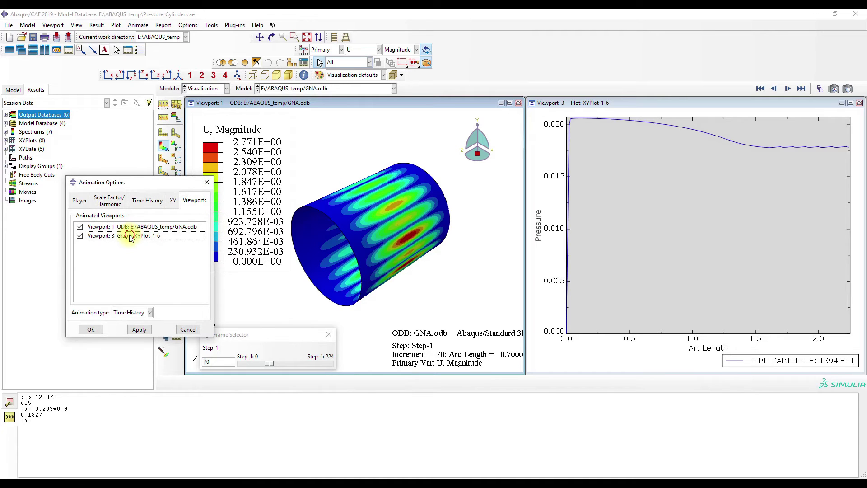
click(172, 200)
click(94, 226)
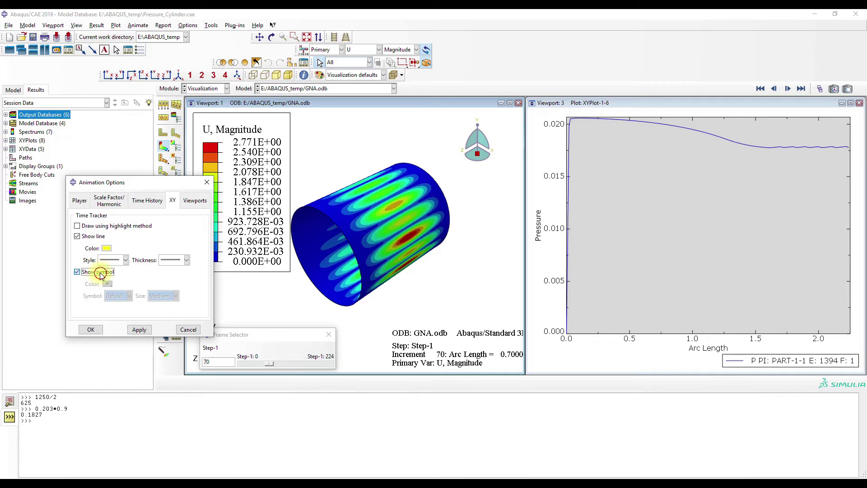
click(108, 284)
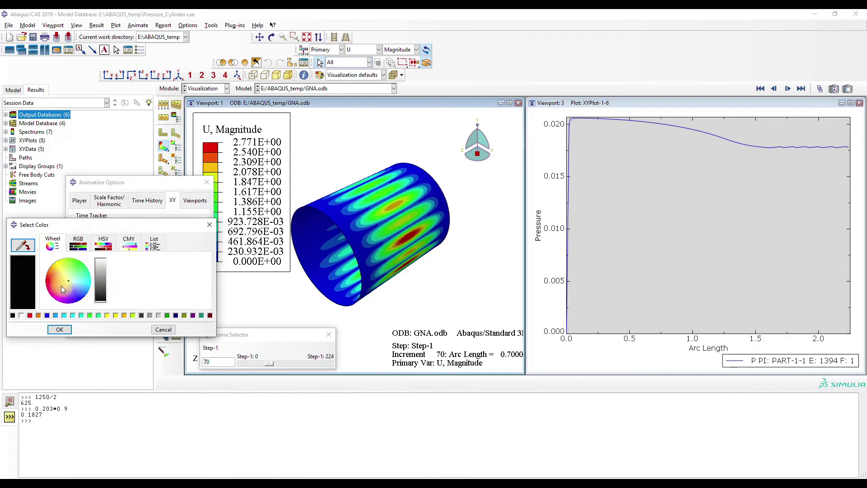
click(30, 315)
click(62, 332)
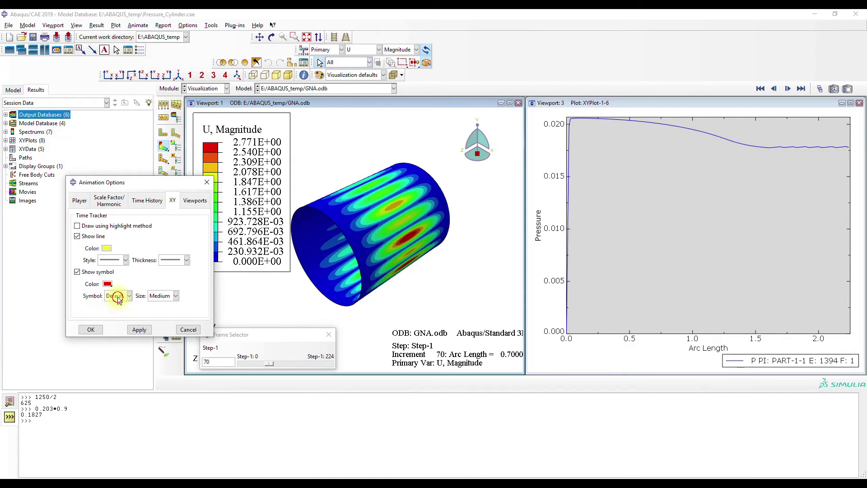
click(160, 300)
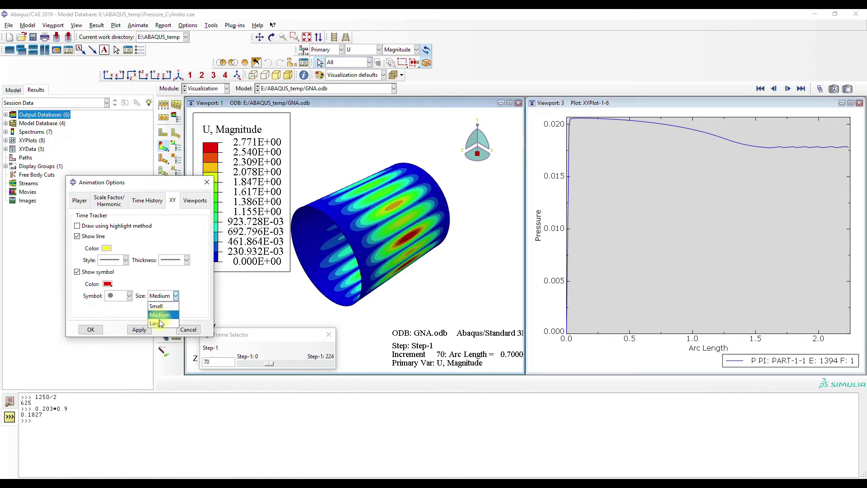
click(156, 322)
click(139, 330)
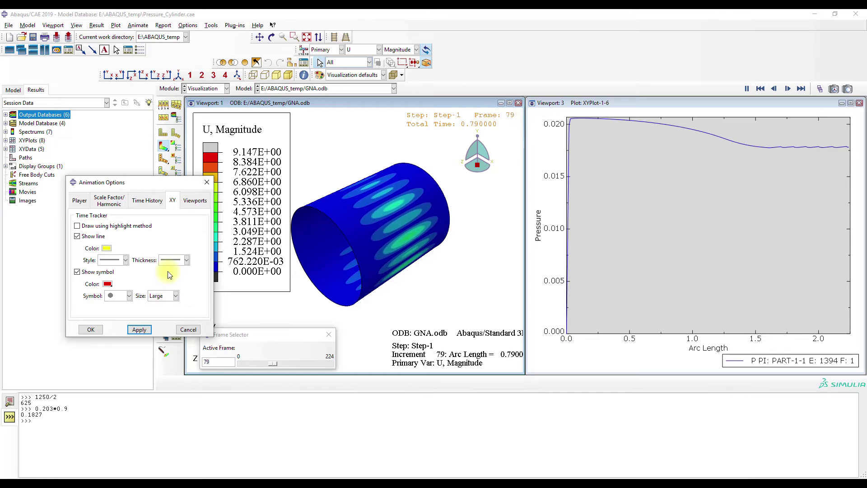
Step: Set the contour plot limits to recompute for each animation frame
click(180, 146)
click(559, 147)
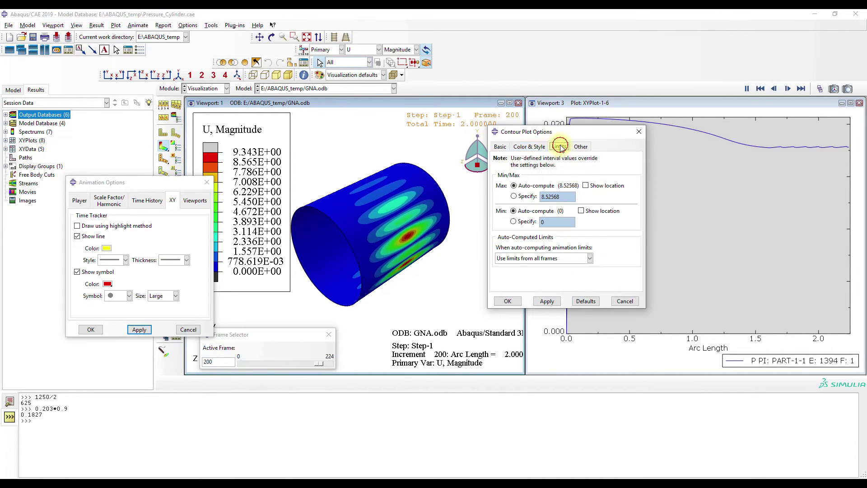
click(525, 260)
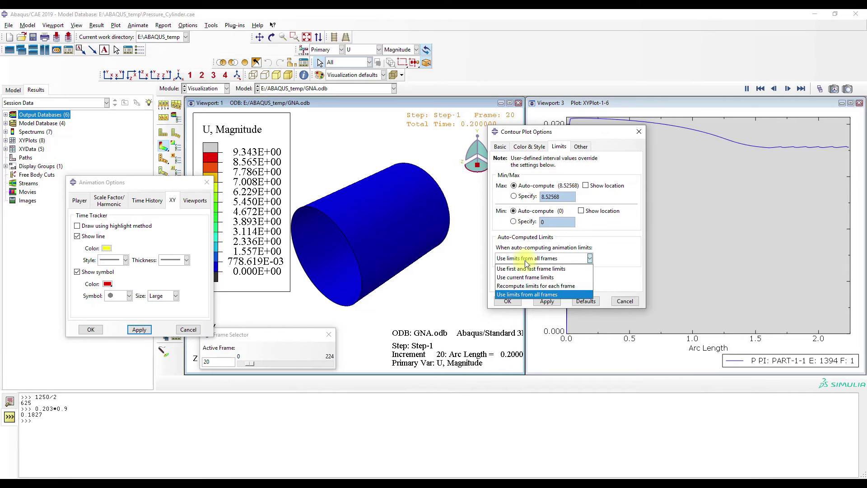
click(536, 286)
click(547, 301)
click(515, 303)
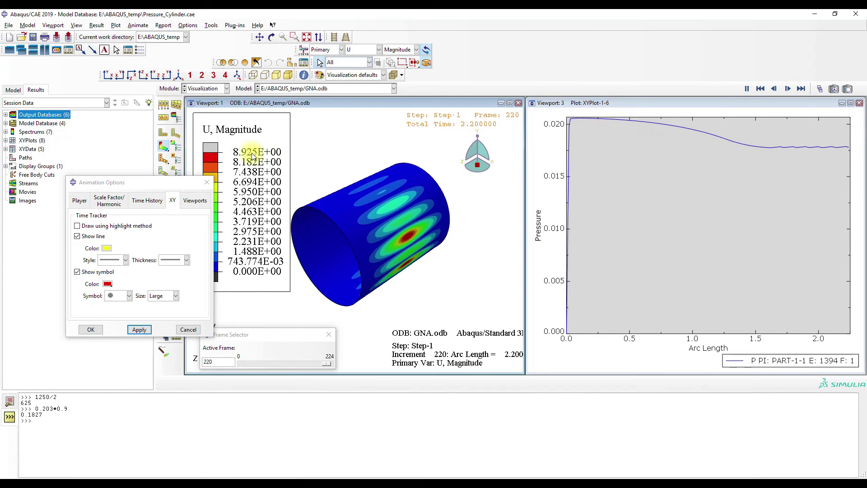
Step: Include the Viewport 3 pressure plot in the animation and shift the cylinder right
click(196, 201)
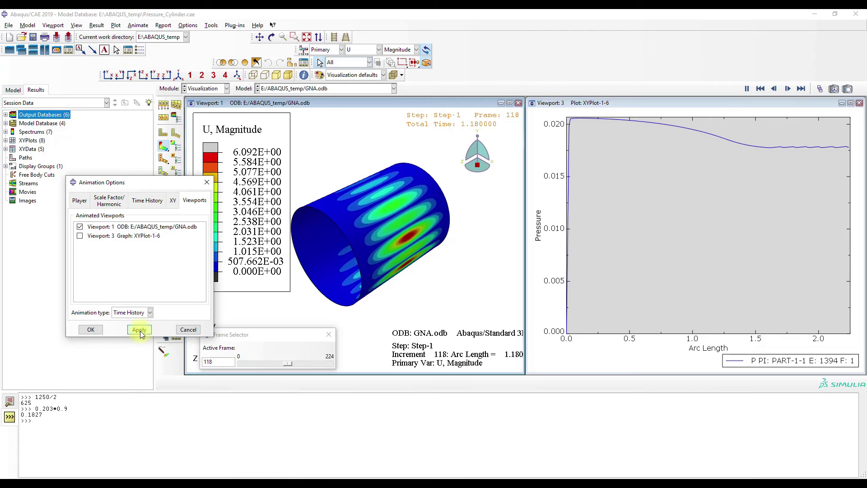
click(132, 235)
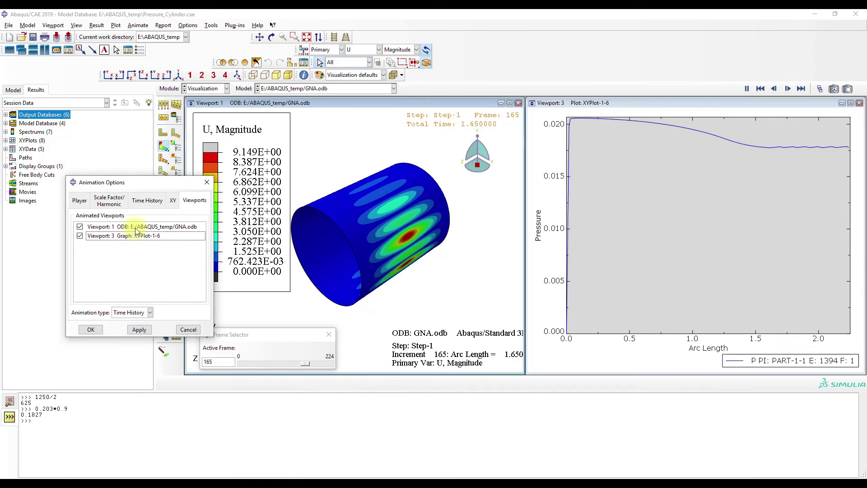
click(174, 202)
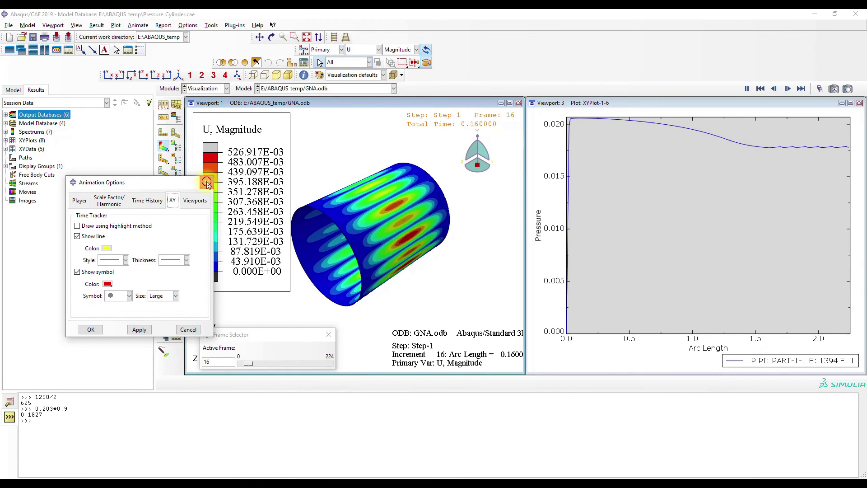
click(207, 182)
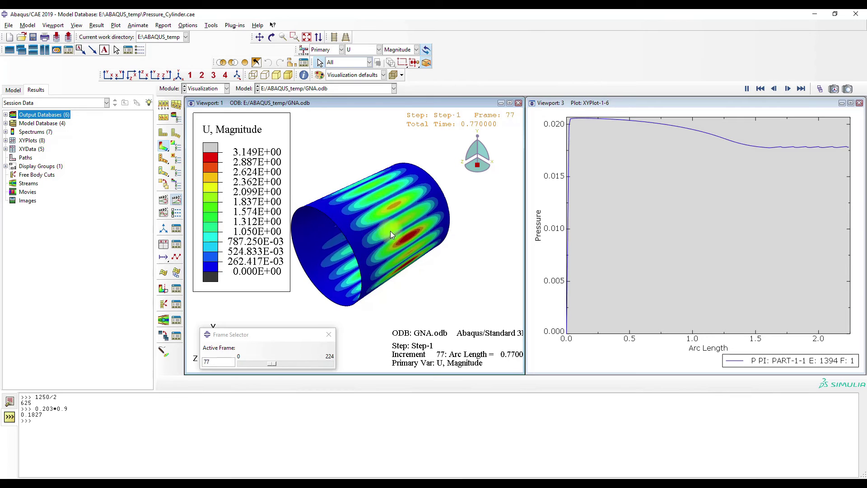
click(260, 37)
drag(335, 149, 358, 149)
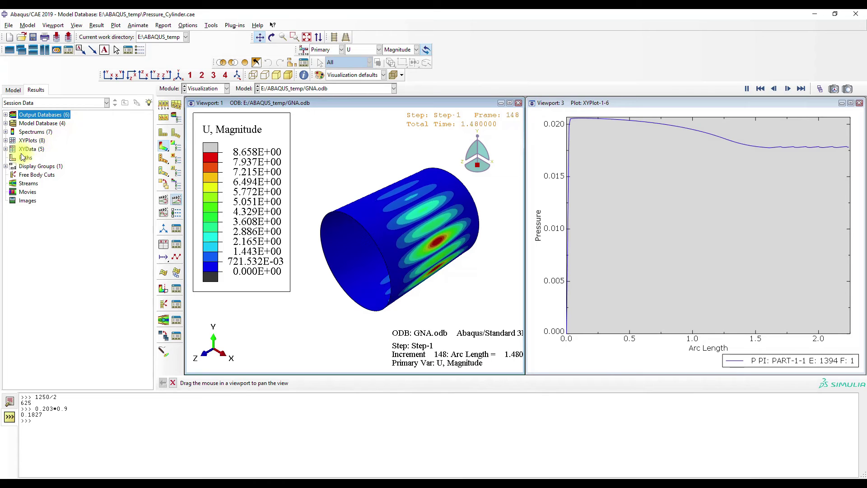
click(6, 150)
Step: Delete all five existing XY data entries
key(Escape)
drag(35, 158, 47, 192)
right_click(50, 184)
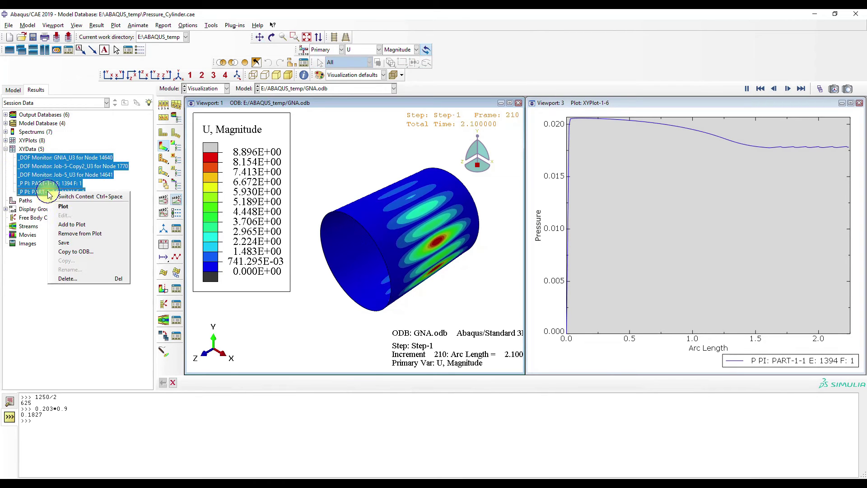
click(70, 277)
click(409, 258)
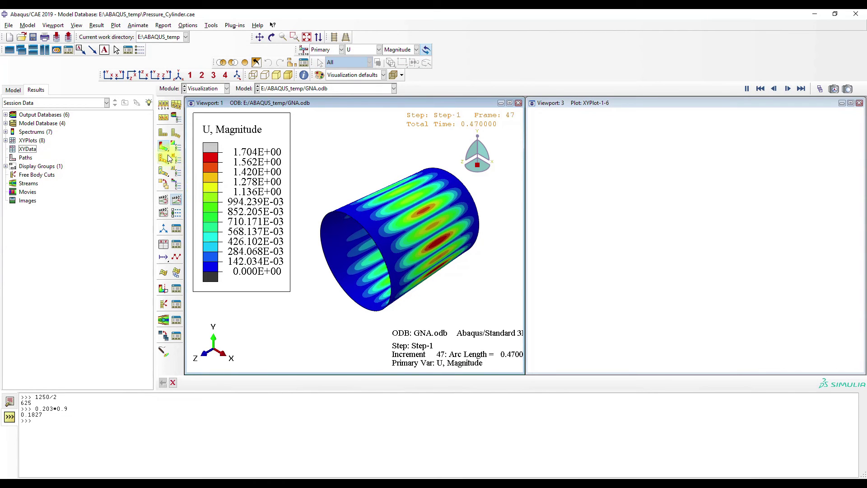
Step: Open GNIA.odb from Output Databases and plot its contours on the cylinder
click(208, 88)
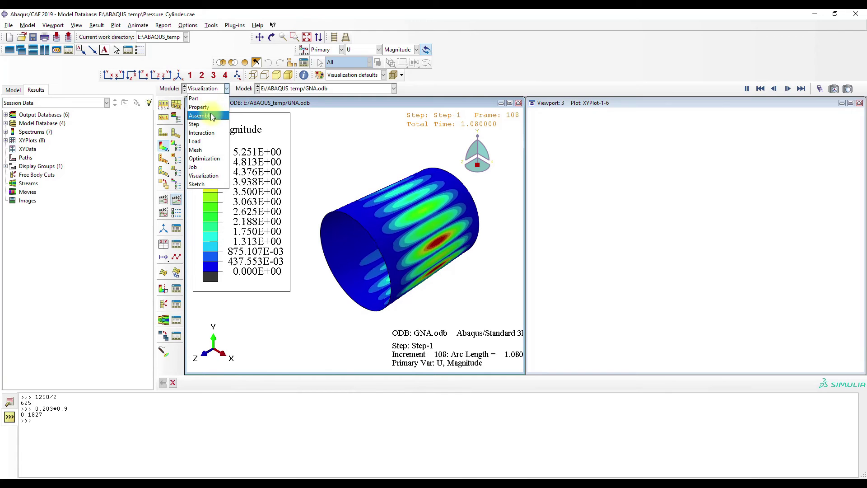
click(209, 176)
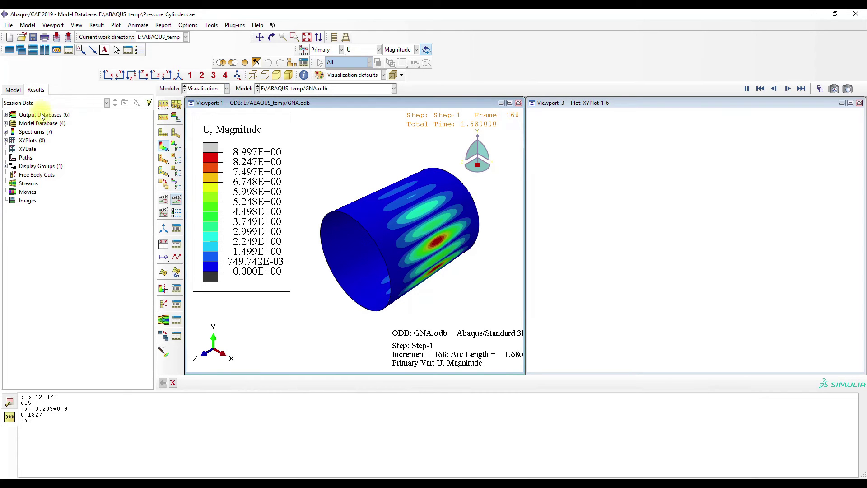
click(6, 115)
click(41, 167)
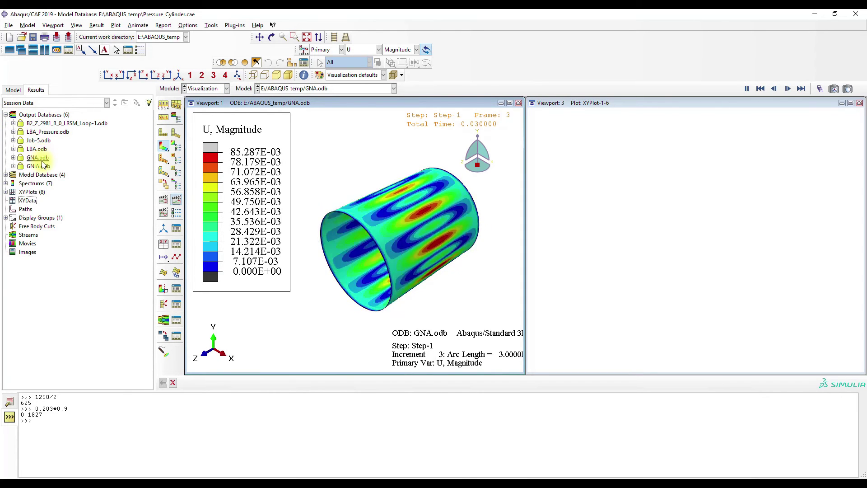
click(161, 147)
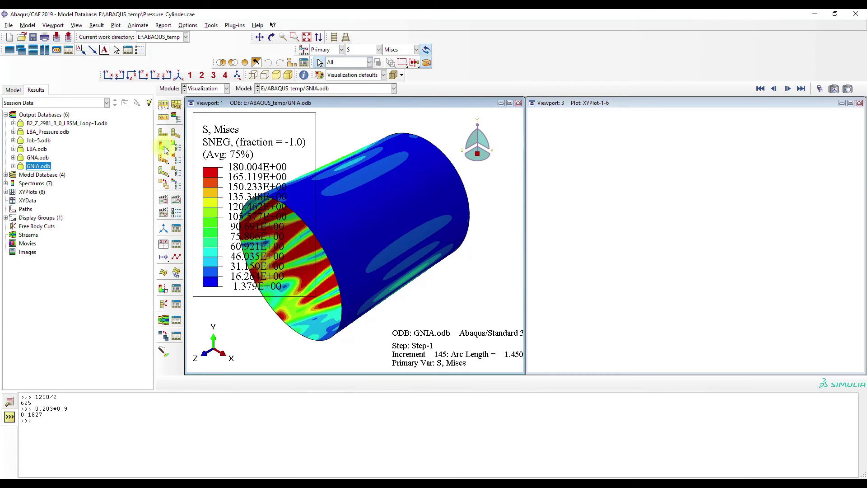
Step: Switch the contour field output from stress S to displacement U magnitude and reorient the cylinder
ctrl+alt+drag(255, 168, 379, 191)
click(260, 37)
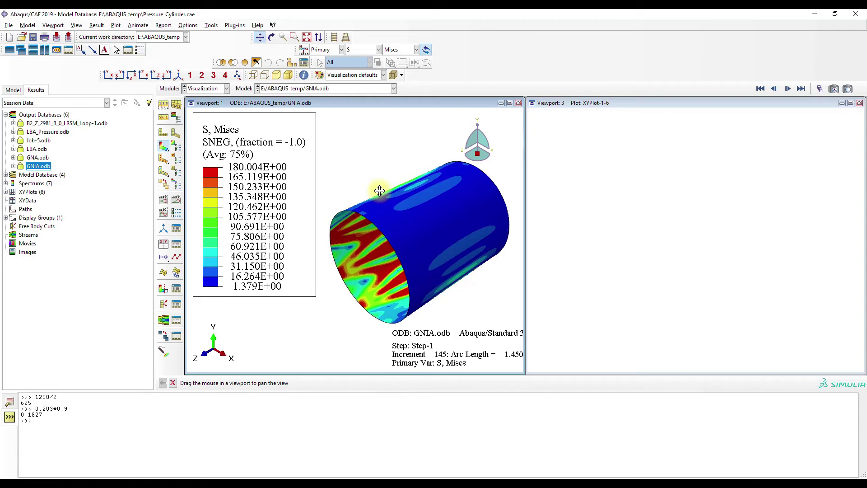
click(364, 49)
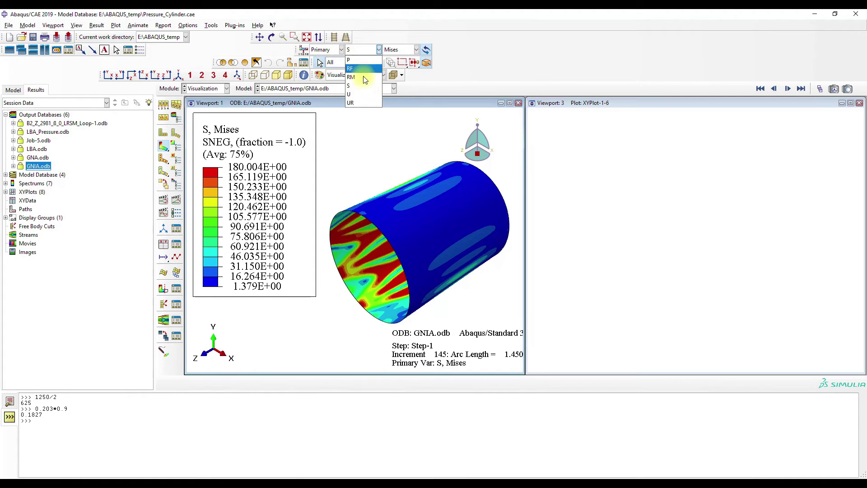
click(364, 97)
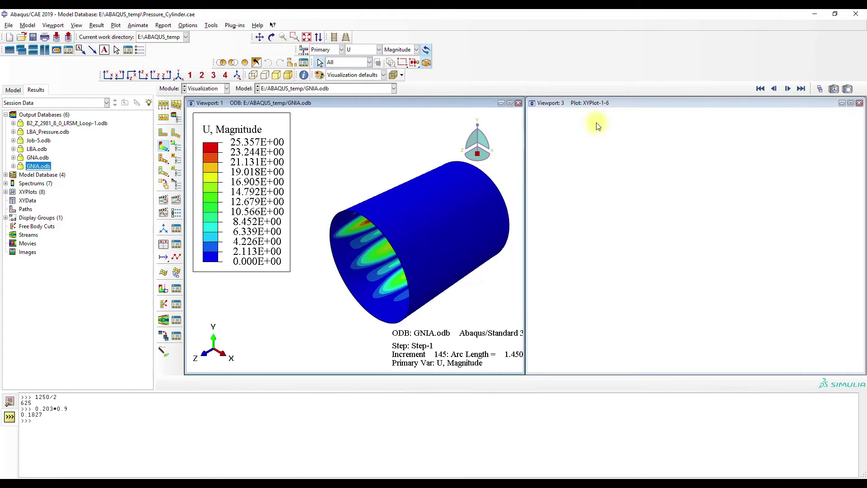
click(272, 38)
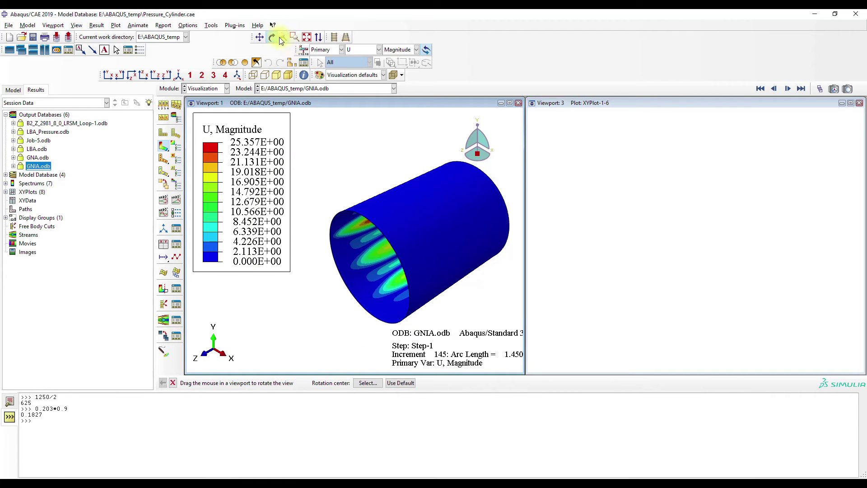
click(272, 38)
drag(484, 137, 475, 174)
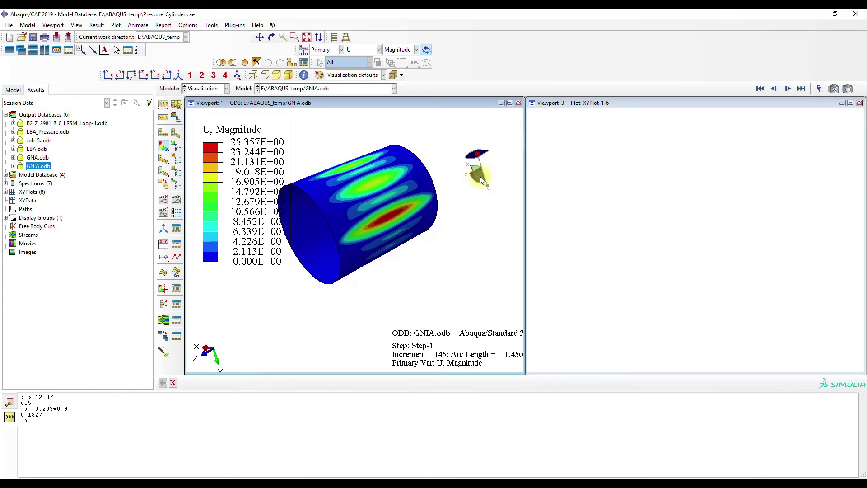
click(260, 38)
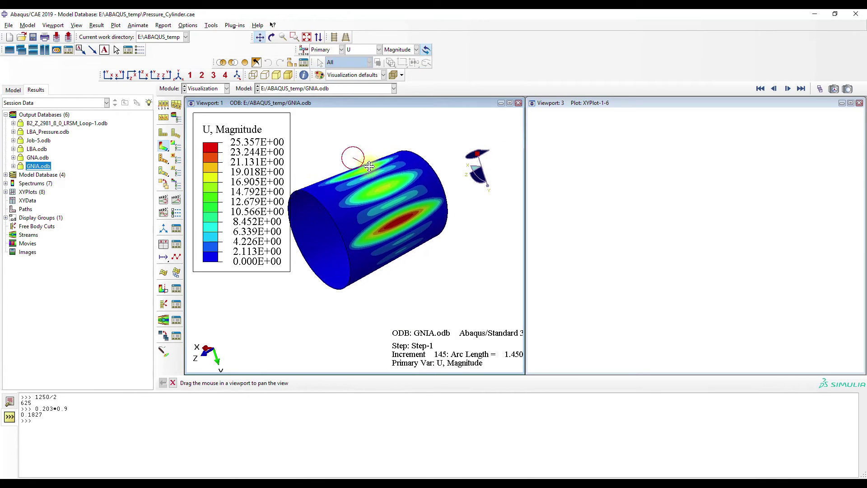
drag(354, 155, 386, 183)
click(261, 38)
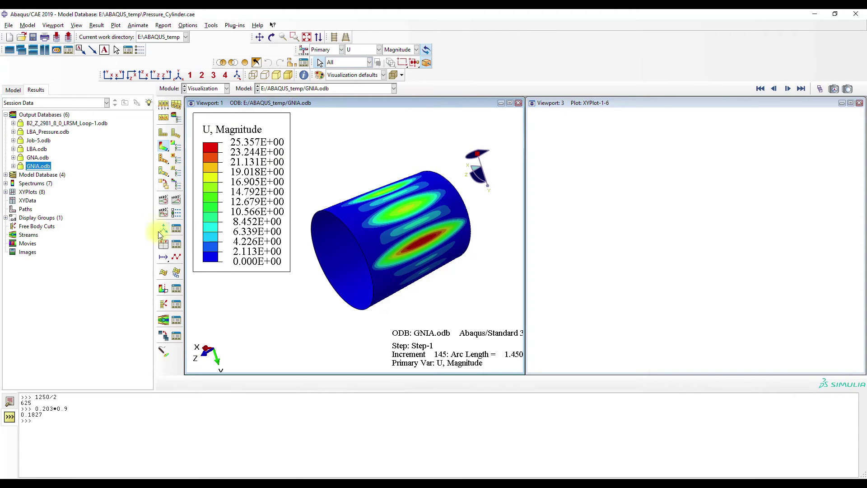
click(164, 244)
Step: Extract pressure from ODB field output for element 7811 and plot it
click(183, 243)
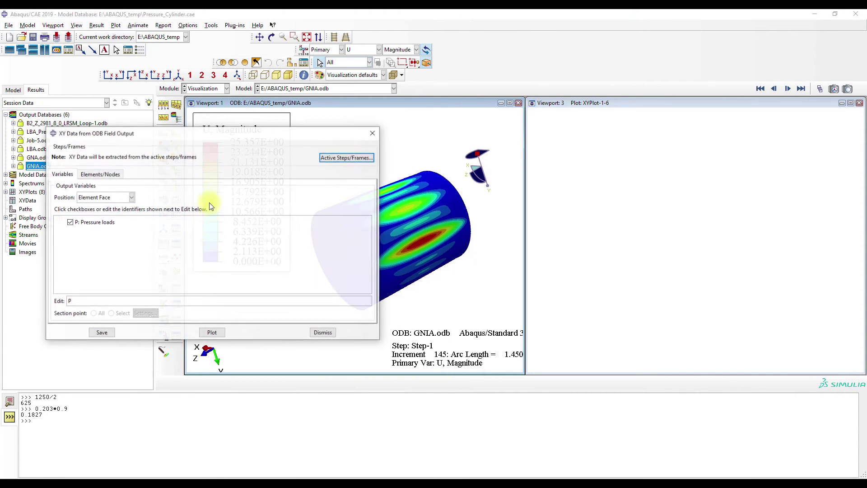
click(100, 174)
click(157, 199)
click(414, 225)
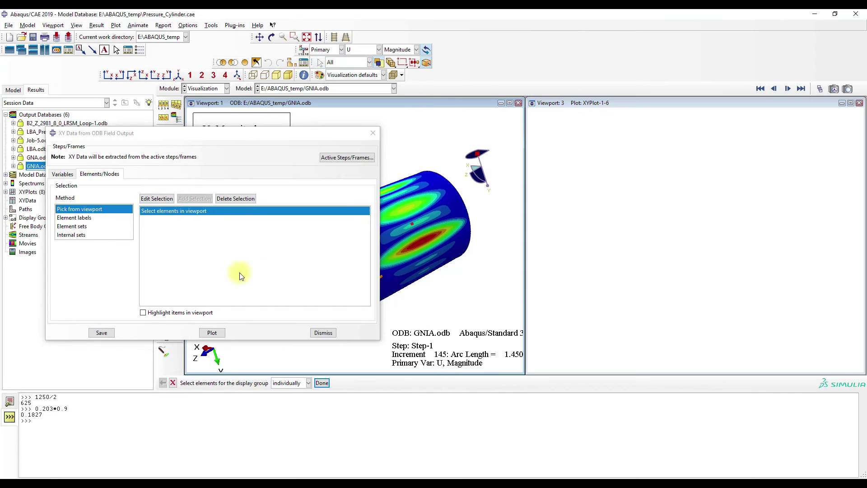
click(210, 333)
click(373, 132)
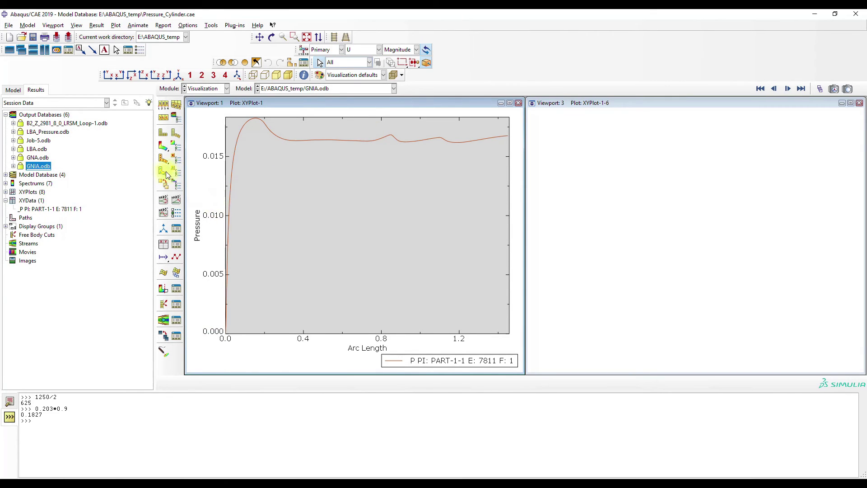
Step: Show the new pressure XY data in Viewport 3 and replot the displacement contour in Viewport 1
click(551, 102)
double_click(47, 209)
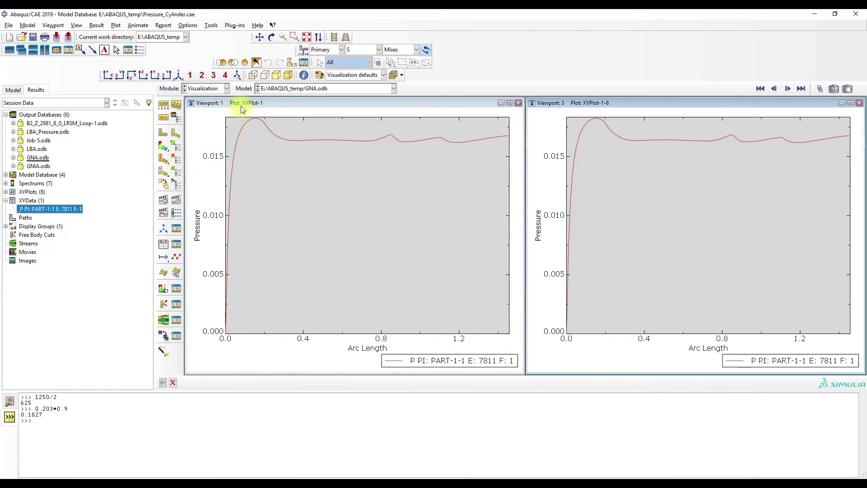
click(243, 109)
click(165, 148)
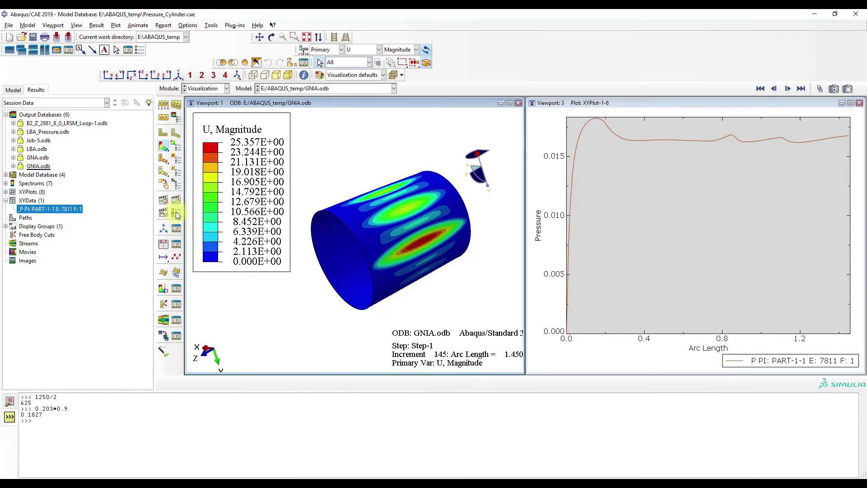
click(179, 145)
Step: Apply the animation options across both viewports and the XY tracker to start the animation
click(638, 132)
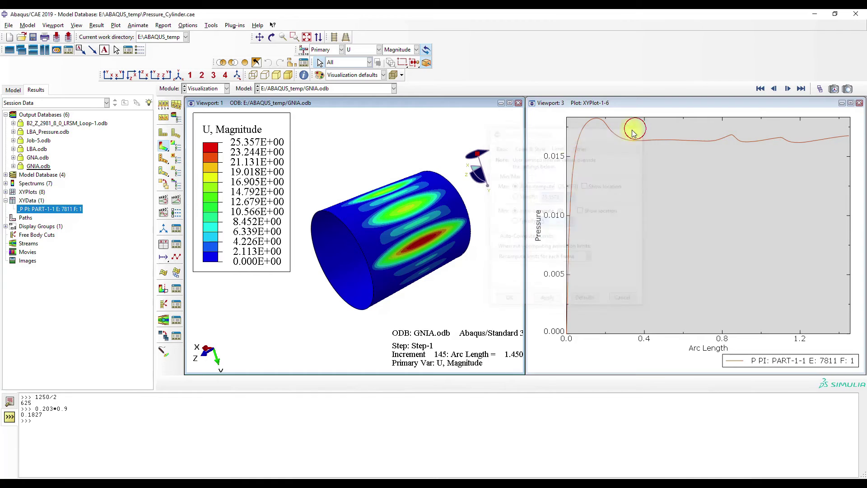
click(176, 212)
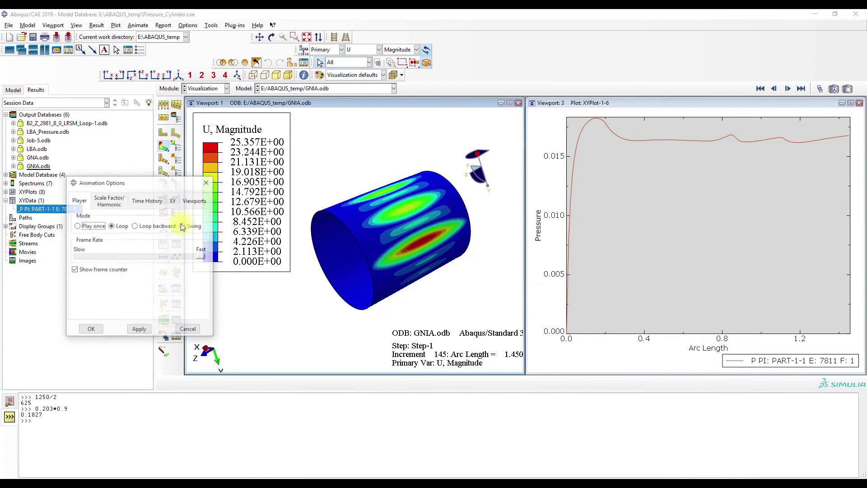
click(199, 203)
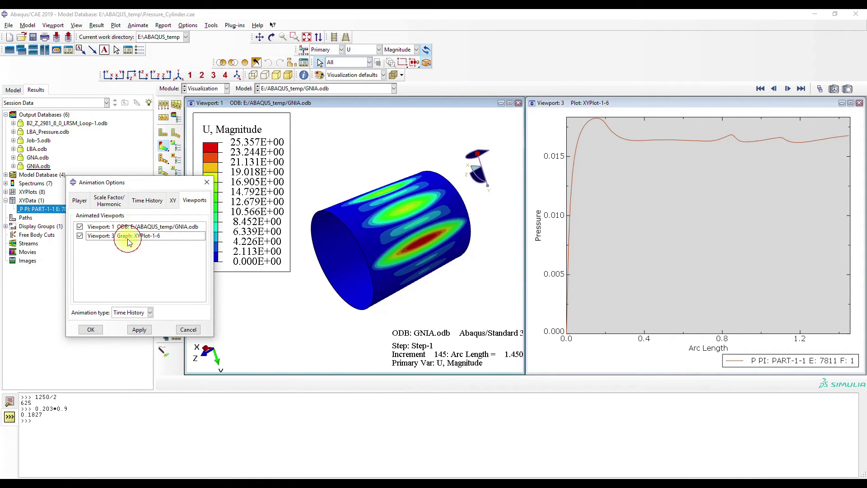
click(172, 202)
click(138, 330)
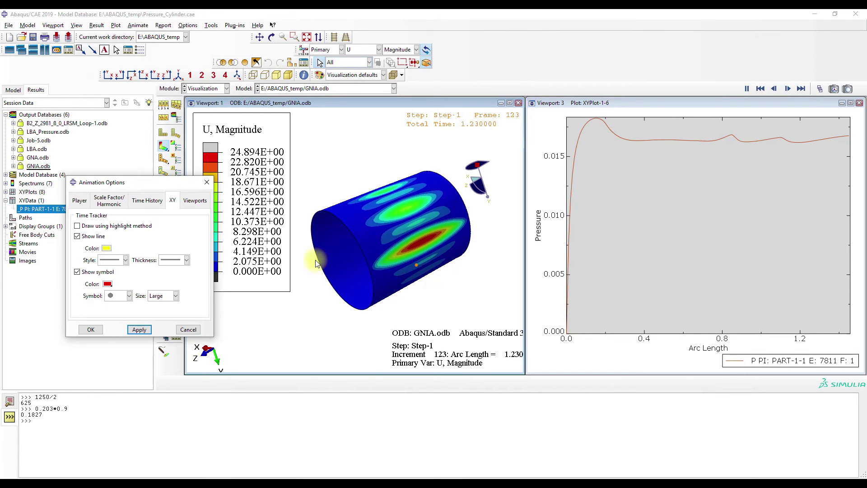
click(207, 183)
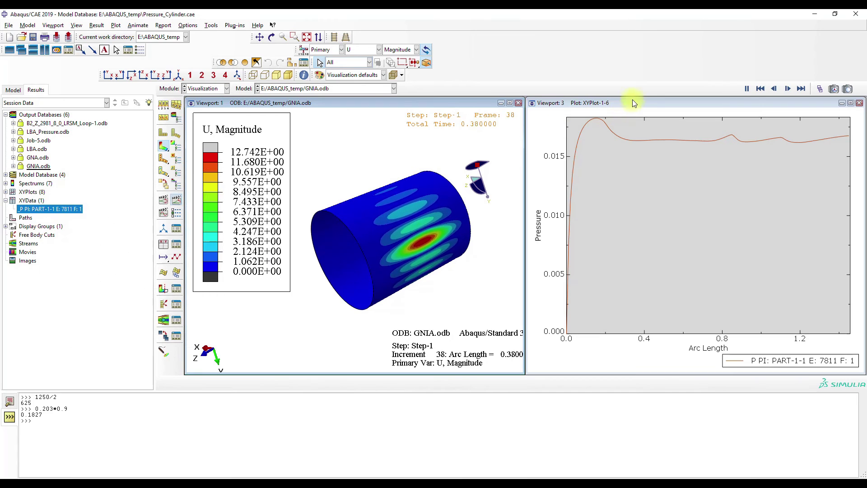
Step: Select the plot's Pressure y-axis in Axis Options
click(177, 260)
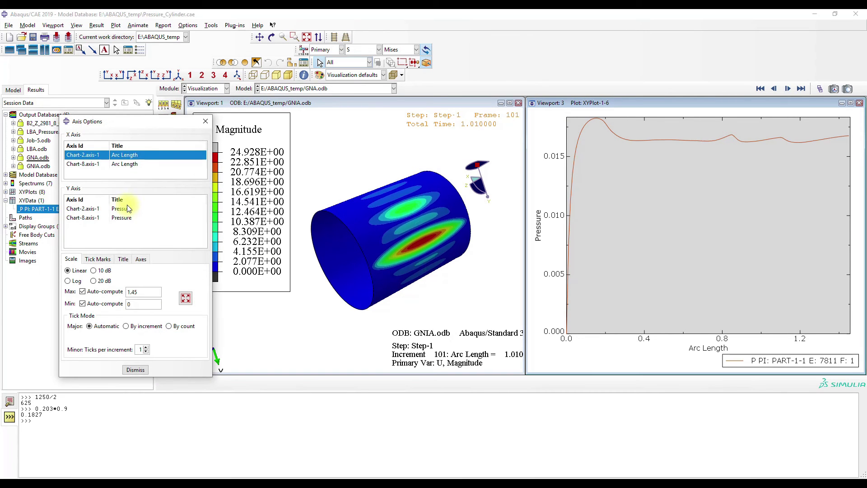
click(116, 210)
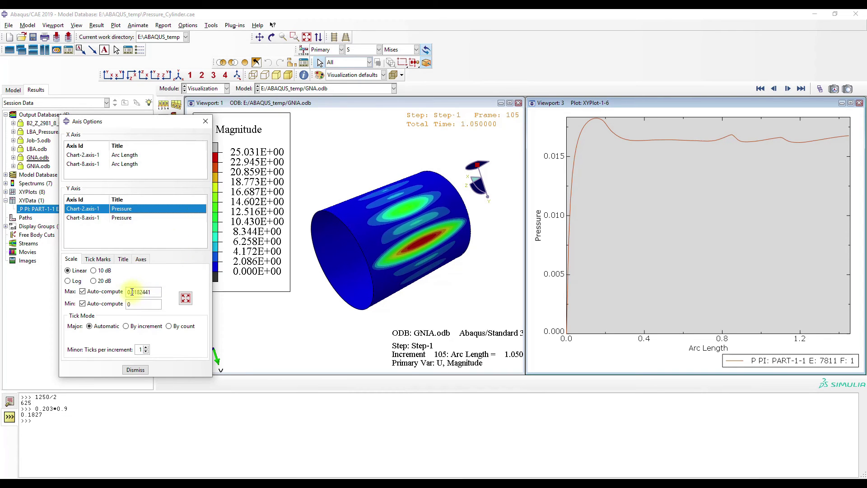
click(206, 122)
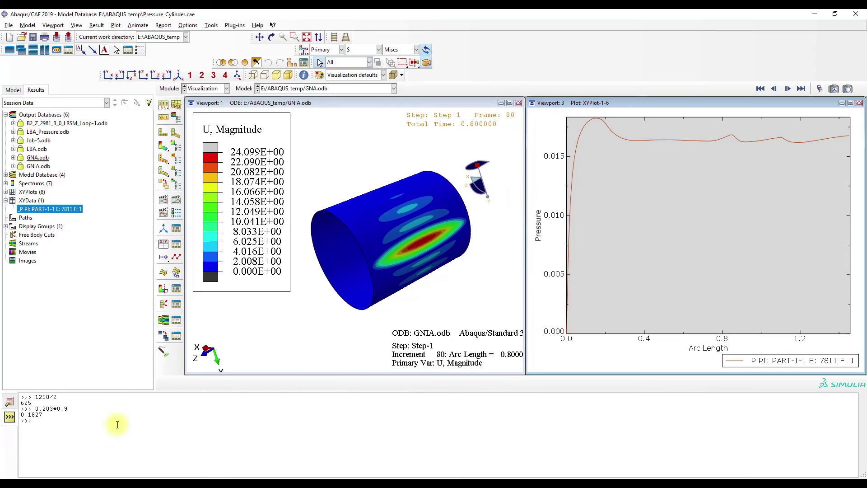
Step: In Spyder, review the E = 210000 material line and the line-53 buckling formula
key(alt+Tab)
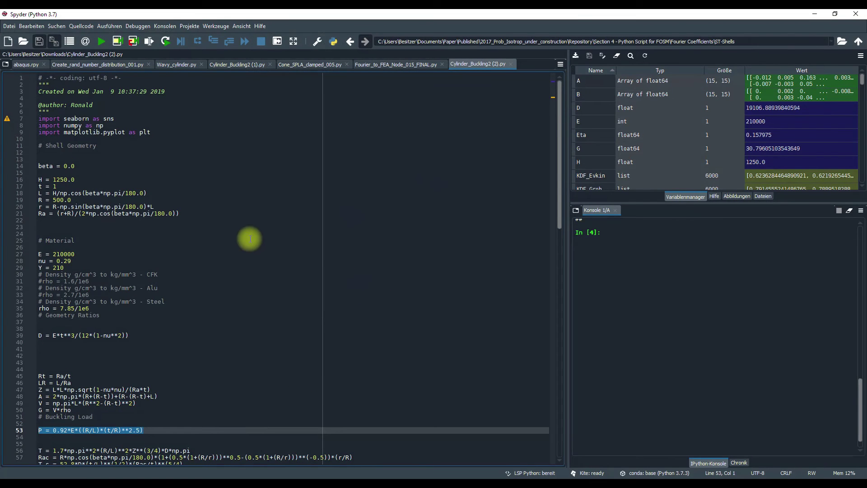
click(217, 251)
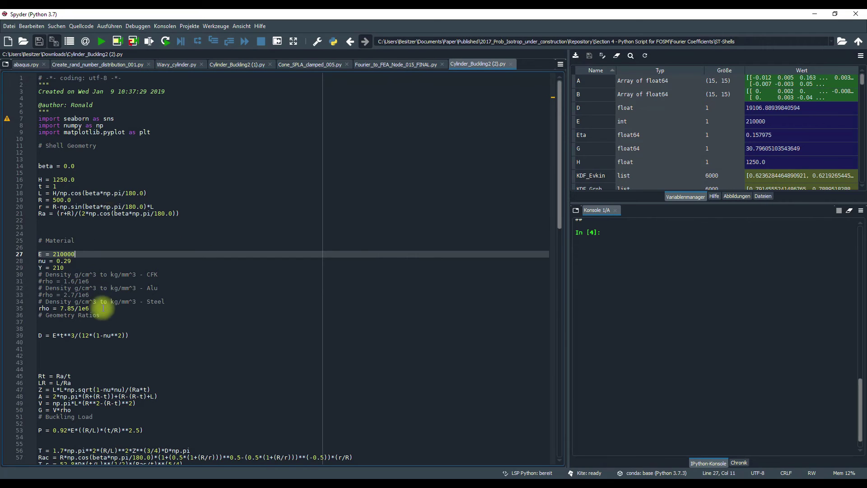
scroll(120, 358, down, 2)
scroll(120, 361, down, 1)
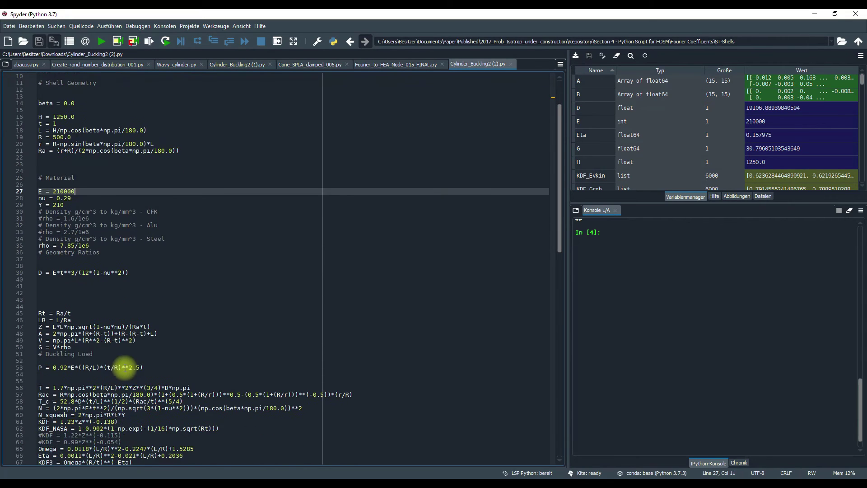
click(135, 367)
drag(135, 367, 39, 367)
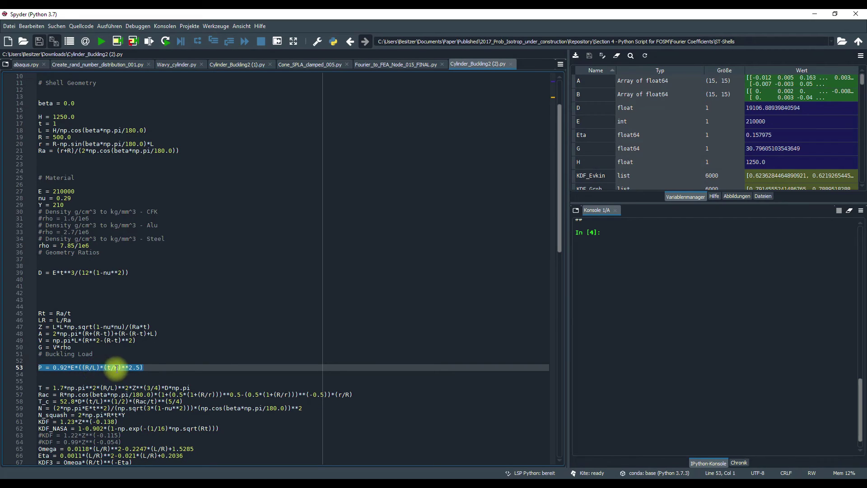
click(160, 367)
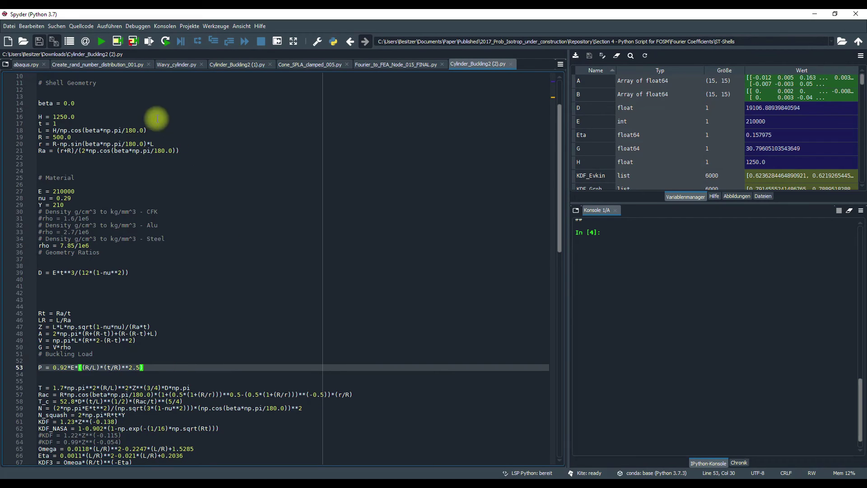
scroll(75, 211, up, 2)
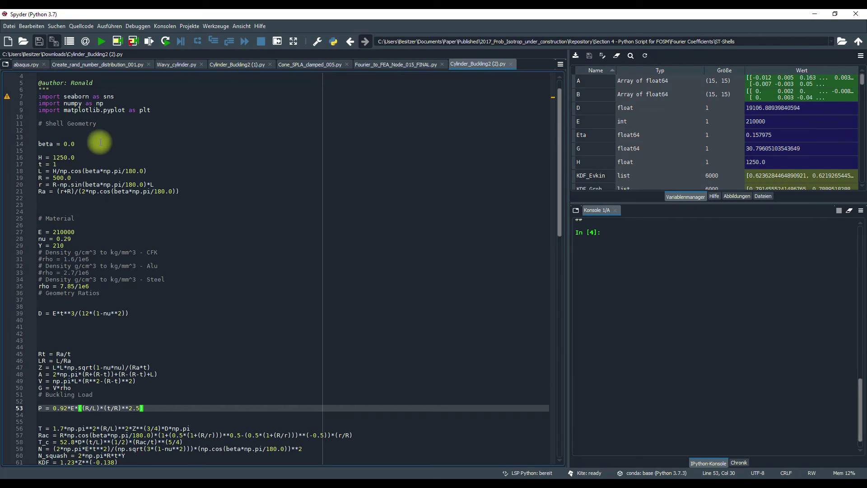
Step: Run the script and highlight the 0.013824 N/mm^2 buckling pressure in the console
click(101, 41)
click(583, 277)
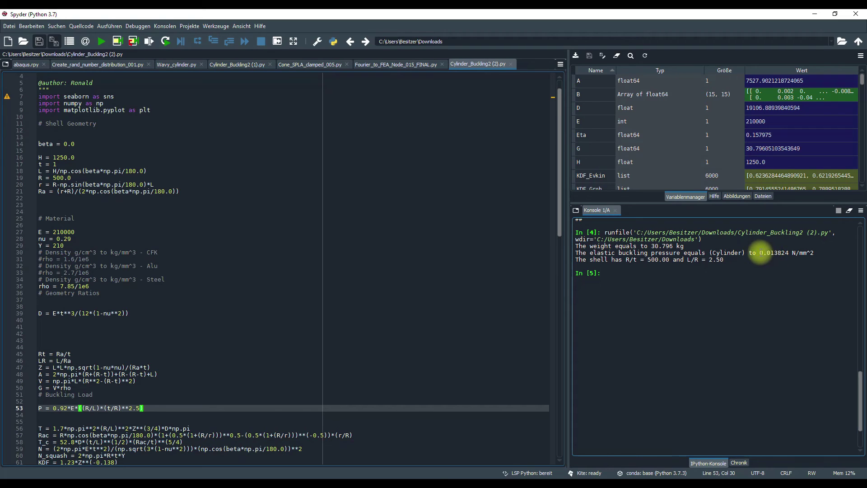
drag(760, 253, 794, 253)
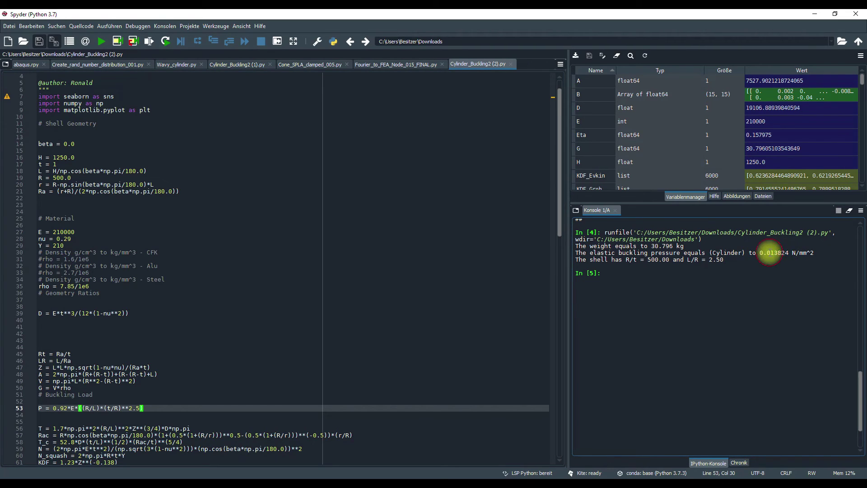
click(771, 253)
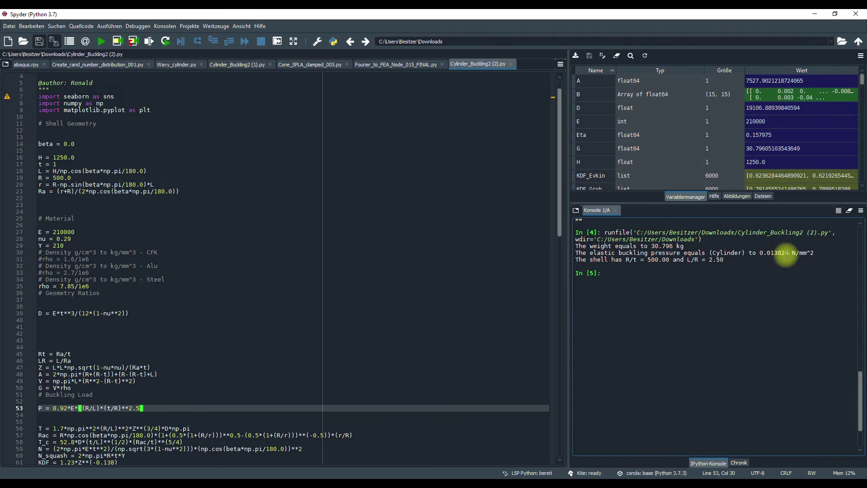
Step: Bring the presentation PDF to the front and scroll to the results slide
mouse_move(205, 476)
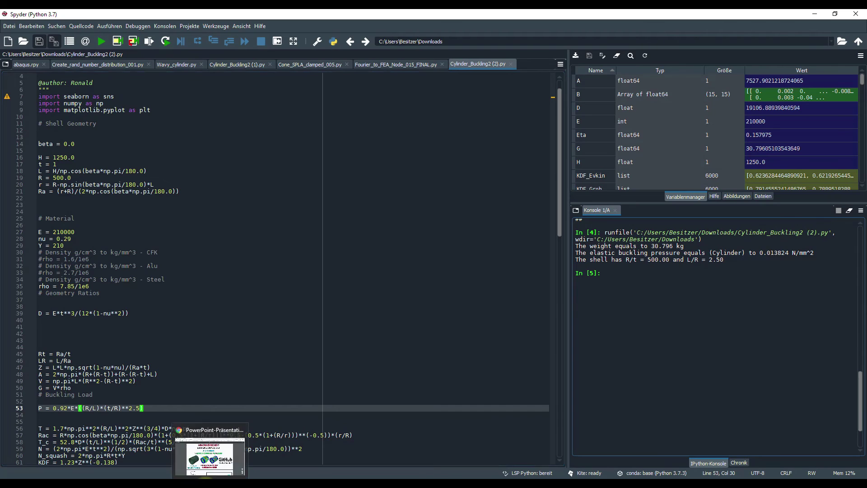
click(210, 454)
scroll(318, 293, down, 5)
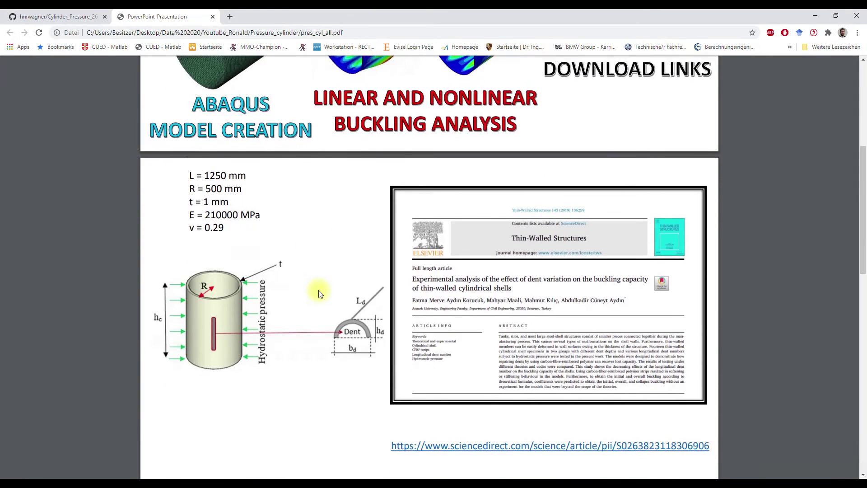
scroll(319, 293, down, 8)
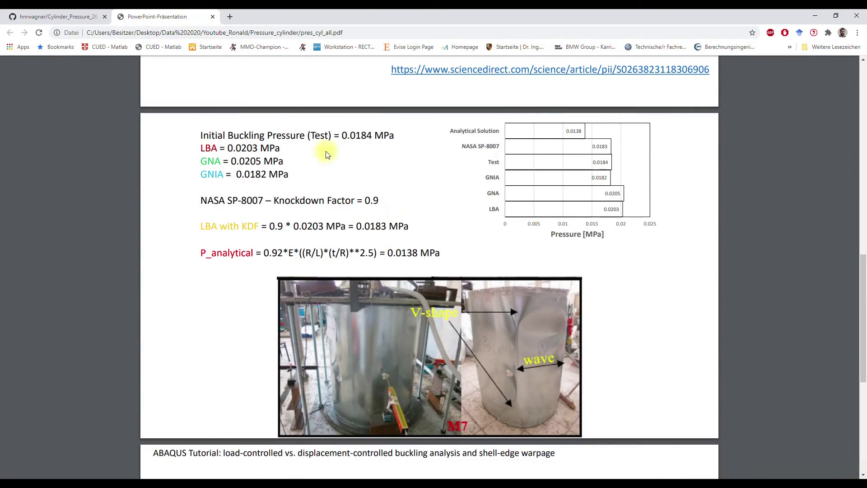
Step: Highlight the test 0.0184, LBA 0.0203, GNA 0.0205 and GNIA 0.0182 MPa pressures
drag(395, 135, 343, 135)
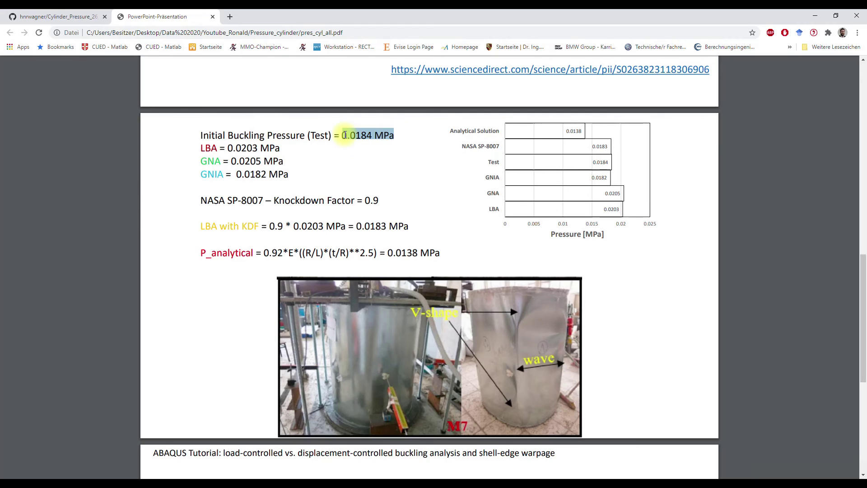
drag(281, 147, 218, 147)
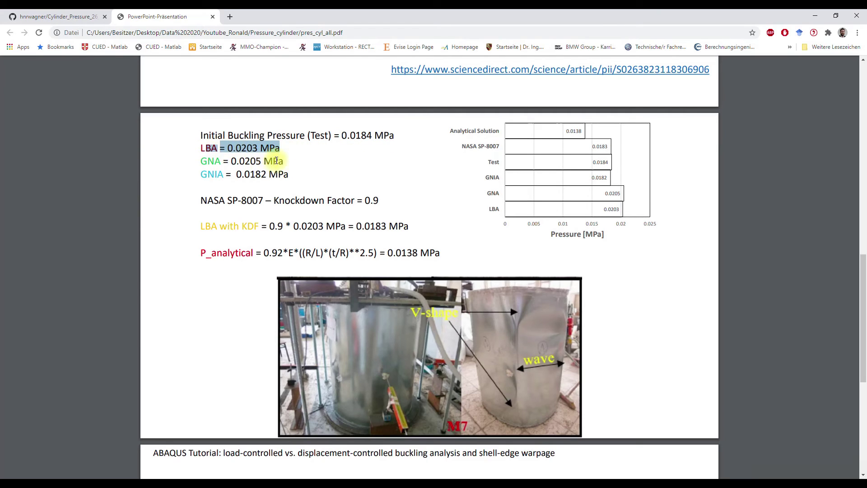
drag(284, 161, 228, 161)
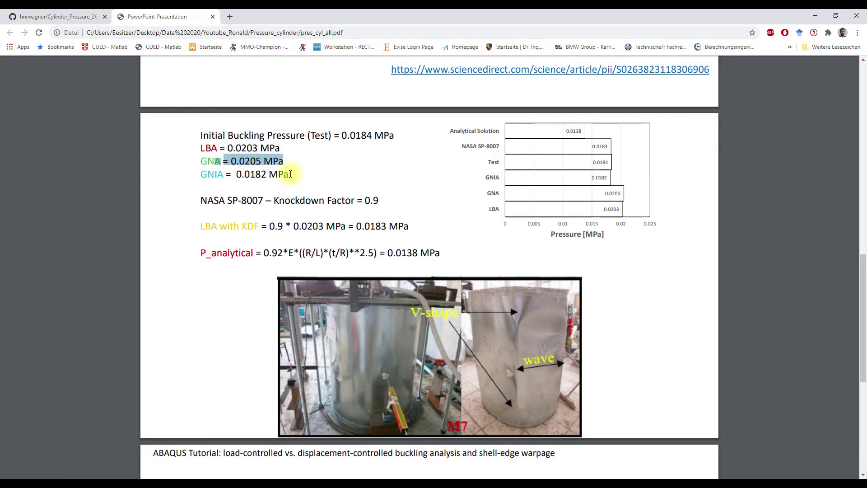
drag(291, 174, 200, 175)
click(293, 176)
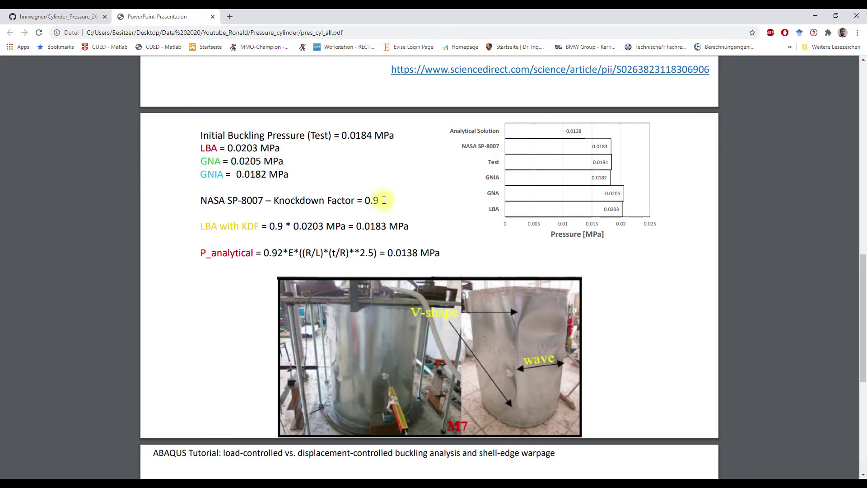
Step: Highlight the NASA SP-8007 knockdown factor and LBA-with-KDF 0.0183 MPa, then minimize Chrome
drag(366, 199, 200, 199)
click(377, 205)
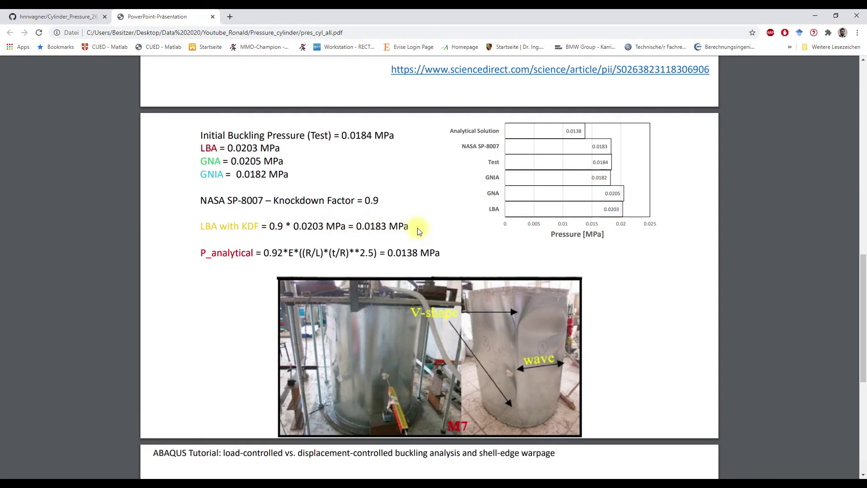
drag(404, 225, 353, 223)
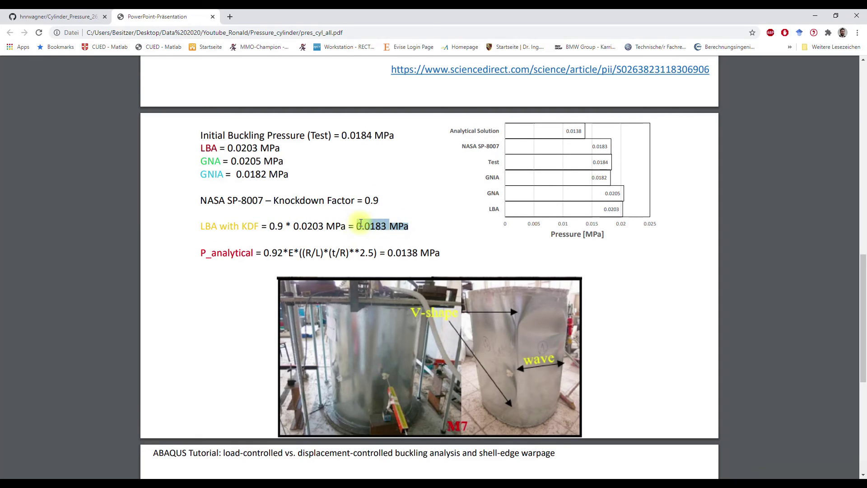
click(236, 253)
click(193, 253)
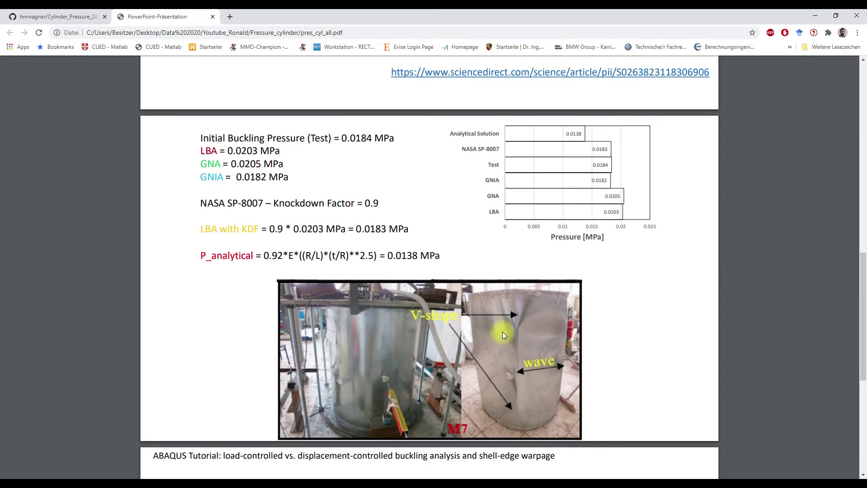
scroll(502, 332, up, 1)
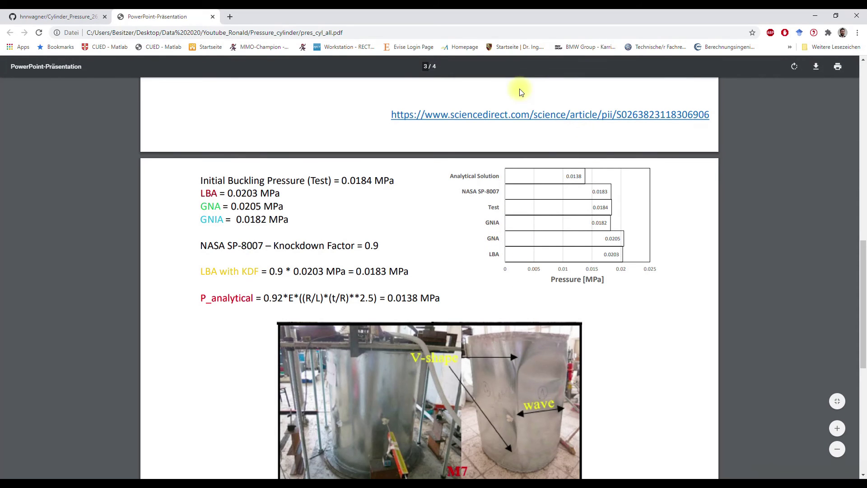
click(815, 16)
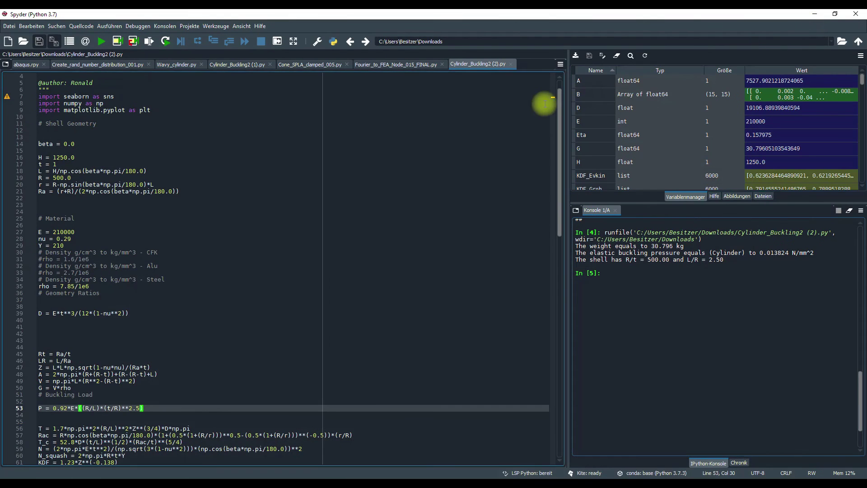
Step: Minimize the Spyder window
click(813, 15)
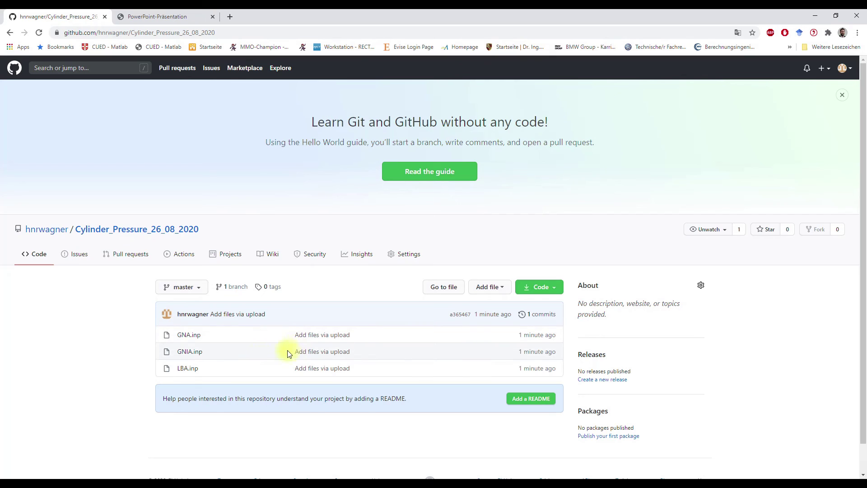
Step: Open the GNIA.inp file page on GitHub and highlight its address
click(187, 352)
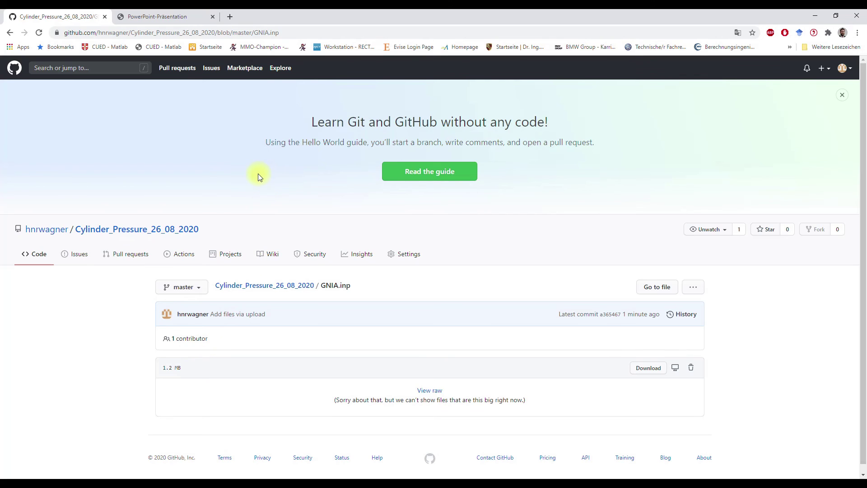
click(292, 31)
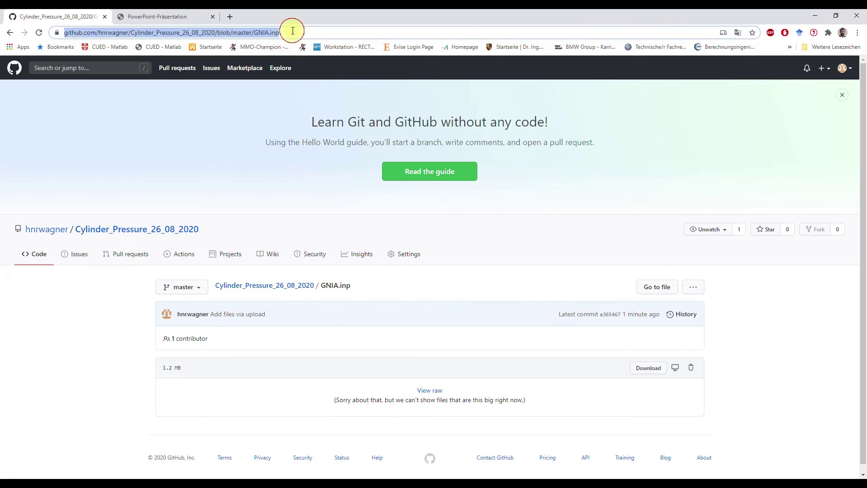
click(300, 31)
drag(316, 29, 64, 30)
click(334, 30)
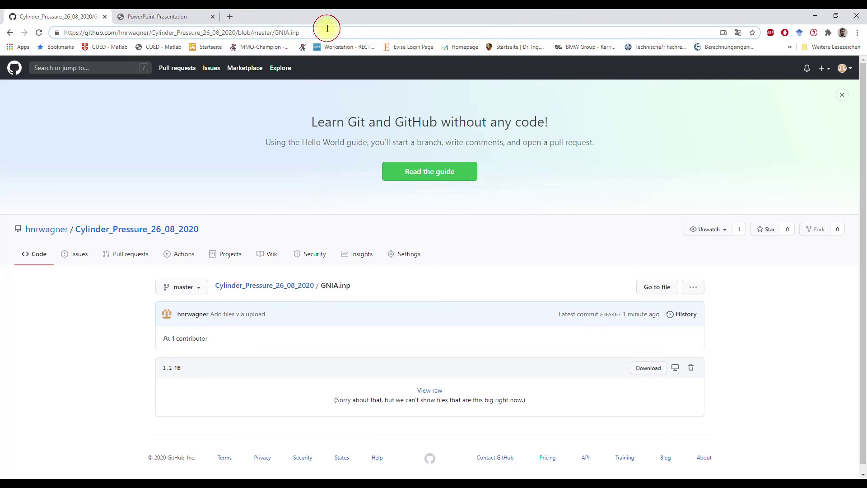
Step: Open the raw GNIA.inp text, select all of it, and open File Explorer on This PC
click(646, 368)
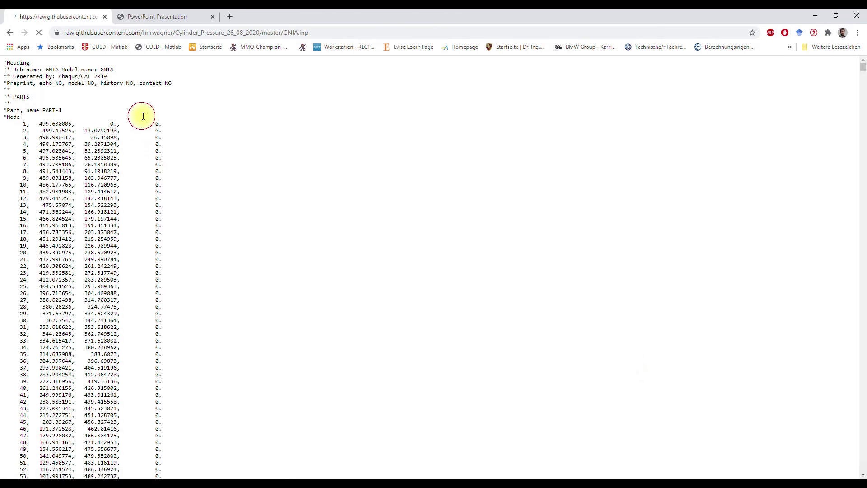
scroll(145, 164, down, 5)
scroll(149, 175, up, 5)
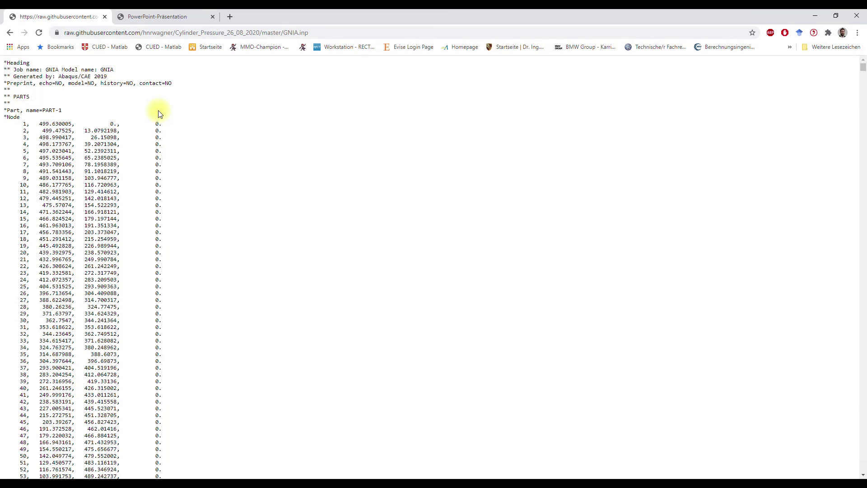
key(ctrl+a)
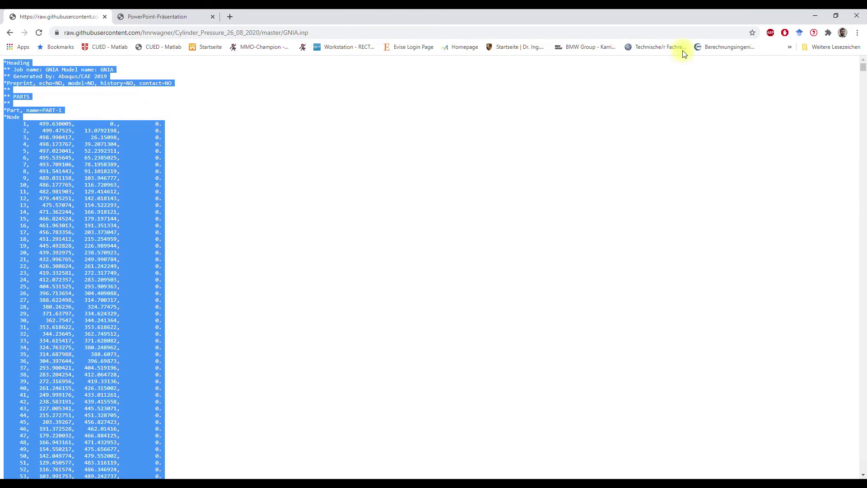
click(816, 16)
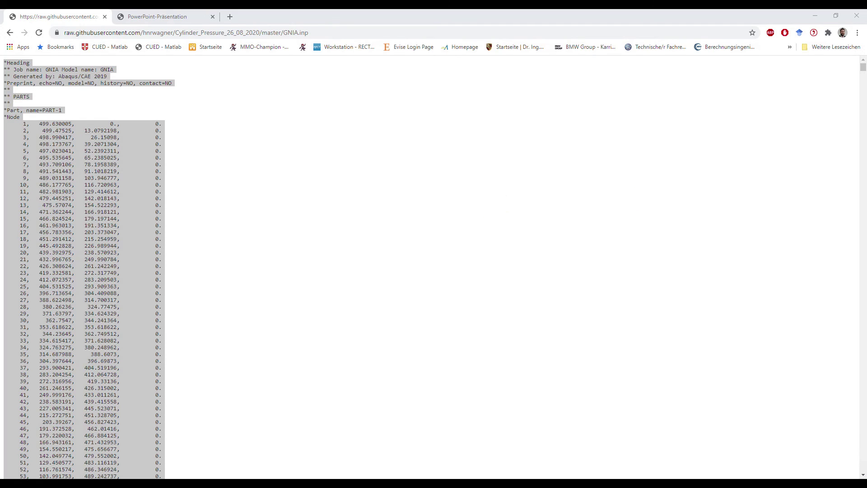
key(super+e)
drag(364, 174, 286, 161)
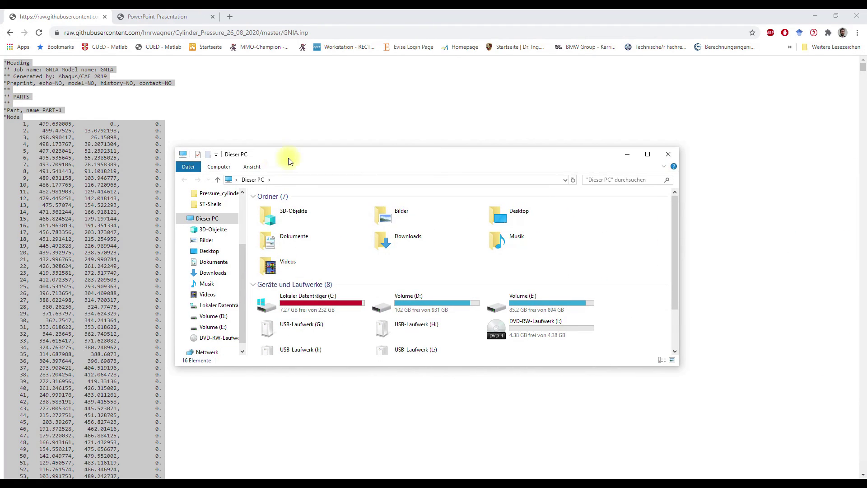
Step: Navigate to E:\ABAQUS_temp\Cylinder_Pressure, sorting the folder by name
double_click(514, 309)
double_click(302, 225)
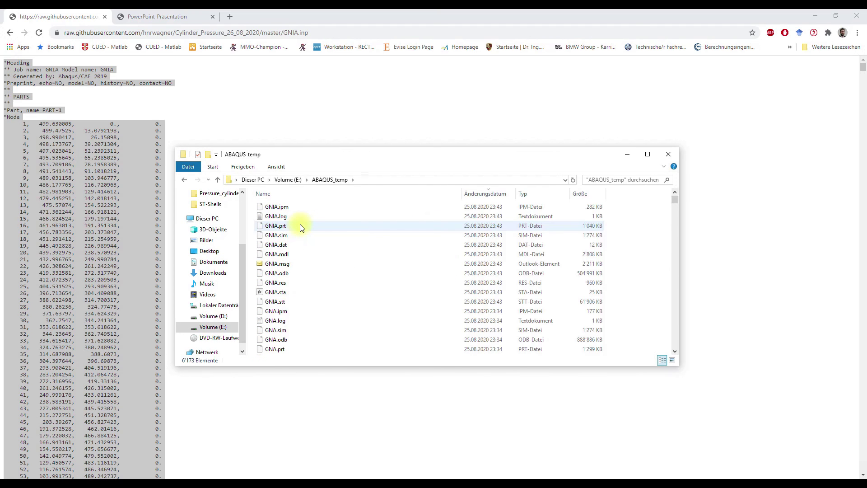
click(287, 194)
double_click(305, 219)
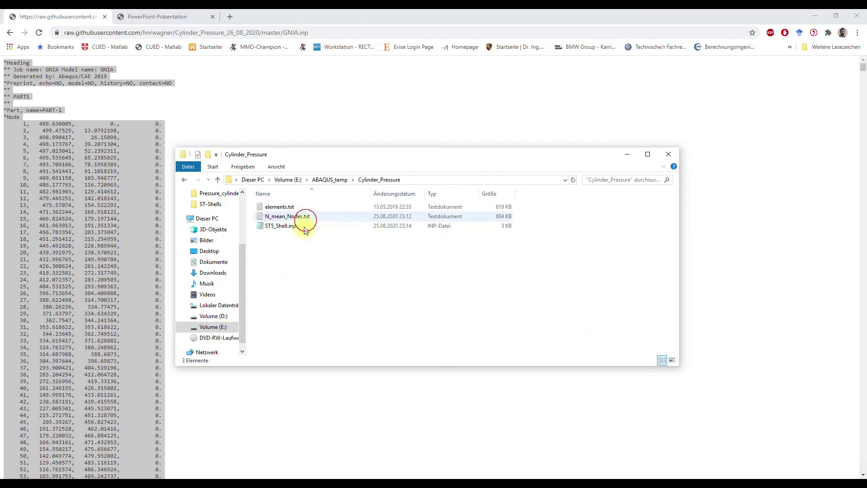
Step: Create a new text document named GNIA and rename it to GNIA.inp
right_click(297, 262)
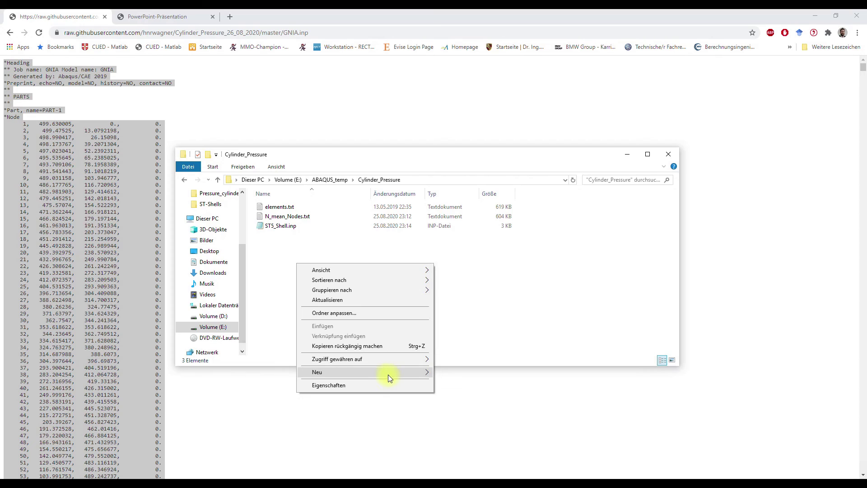
mouse_move(393, 374)
click(470, 465)
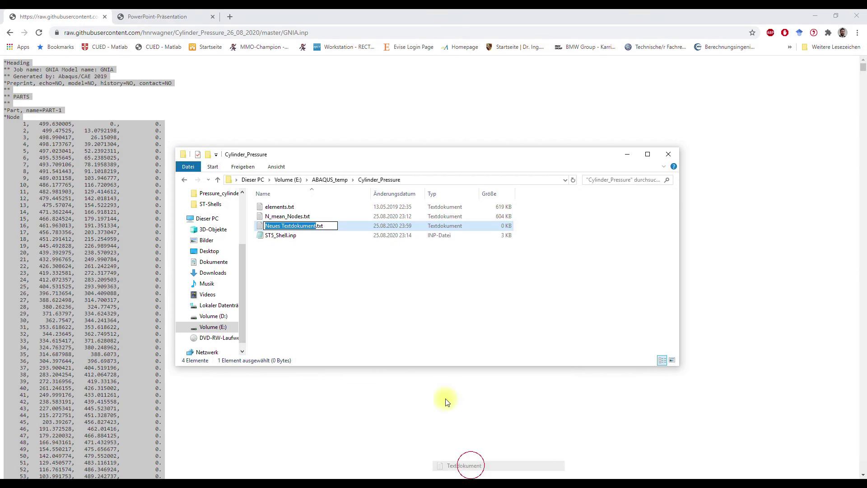
text(G)
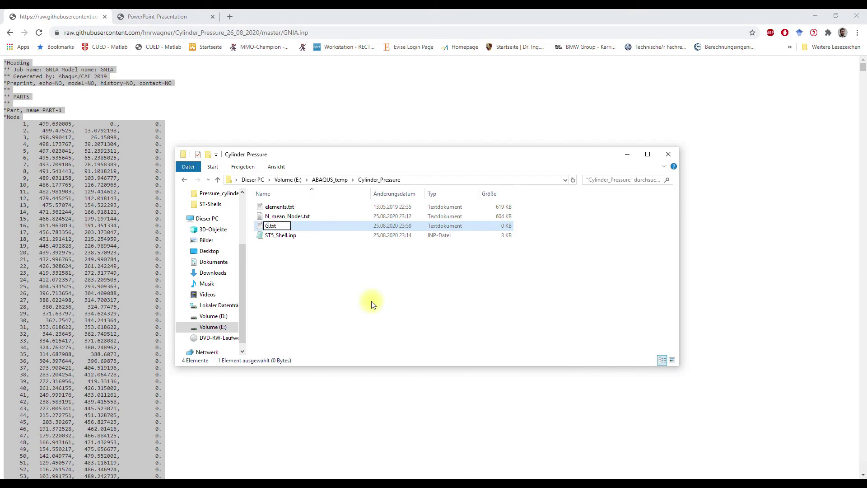
text(NIA)
key(Return)
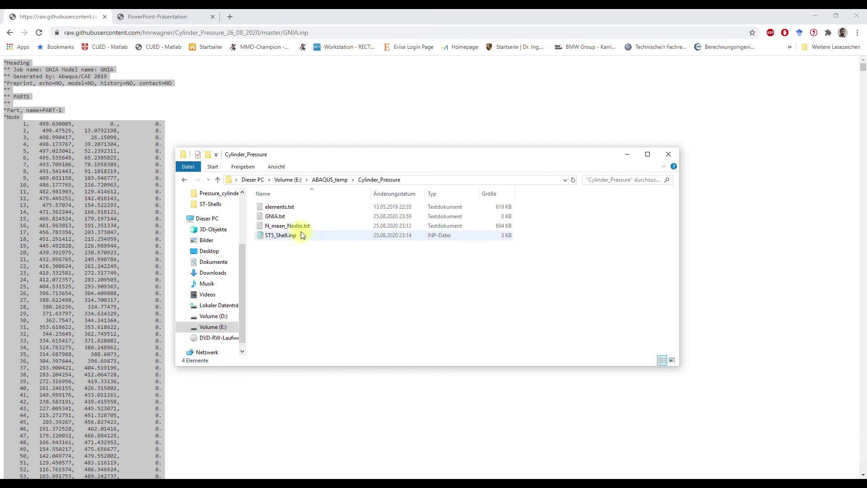
right_click(285, 218)
click(352, 414)
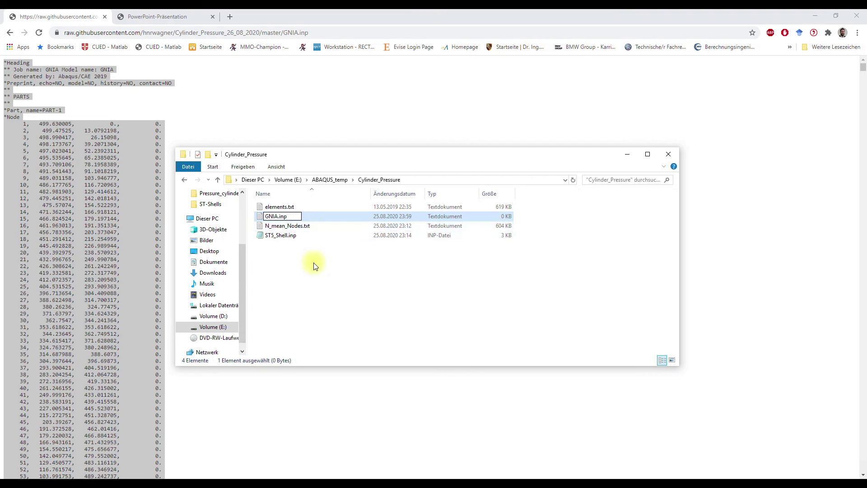
key(Return)
click(500, 252)
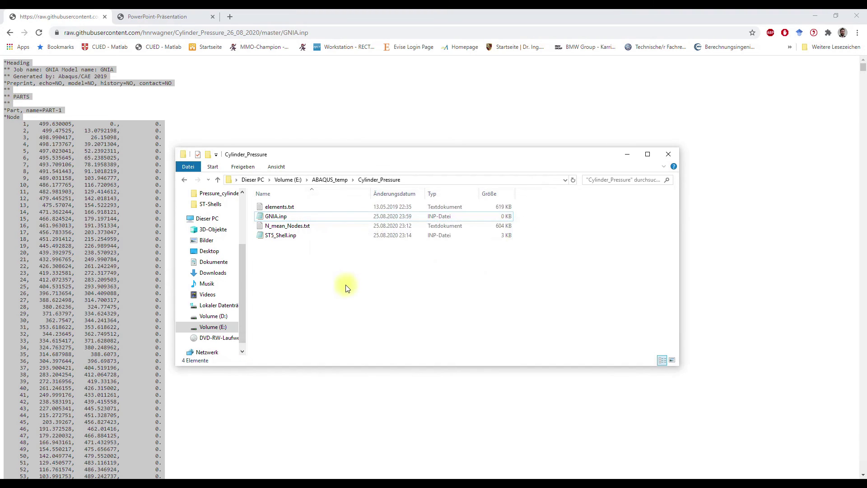
Step: Paste the copied Abaqus input text into GNIA.inp, save it, and close Notepad
double_click(277, 216)
key(ctrl+v)
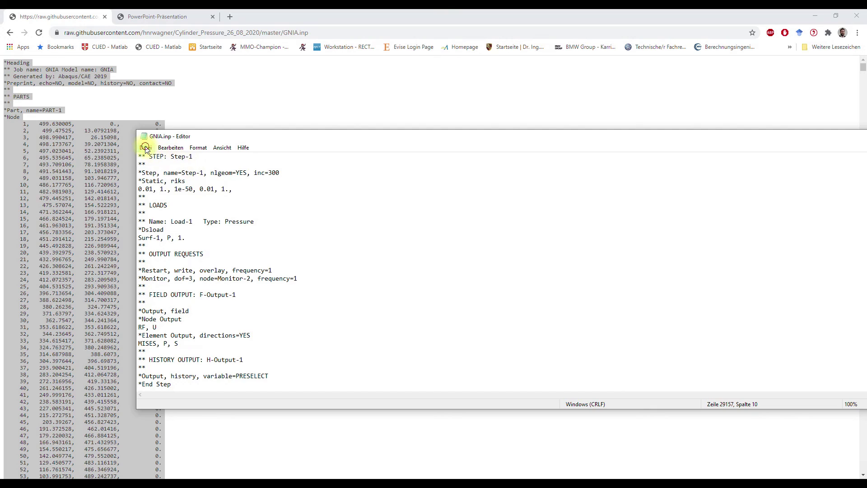
click(145, 148)
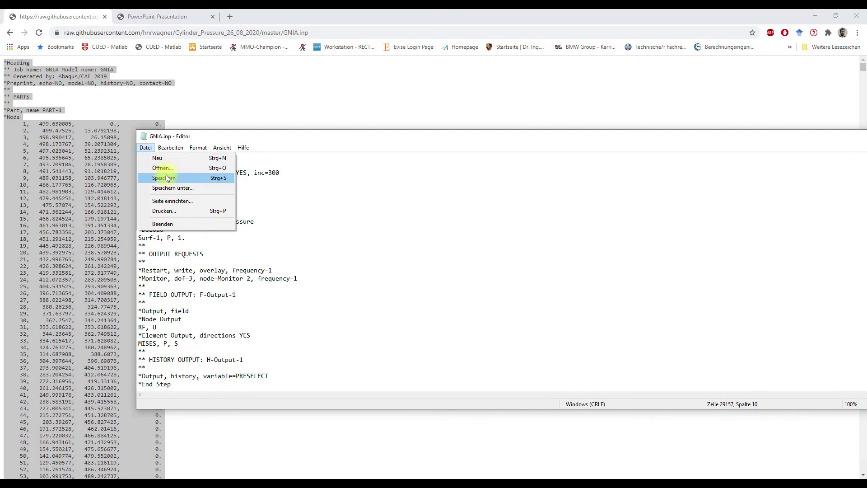
click(167, 178)
drag(164, 173, 199, 173)
click(146, 148)
click(164, 178)
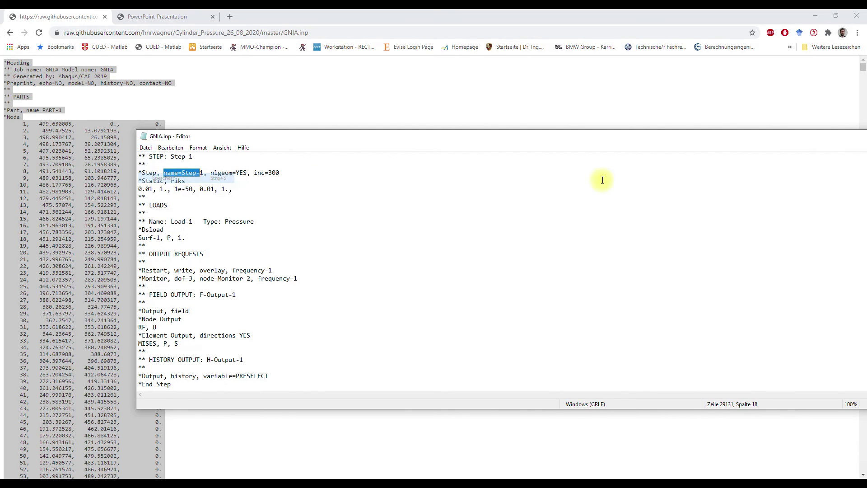
key(alt+F4)
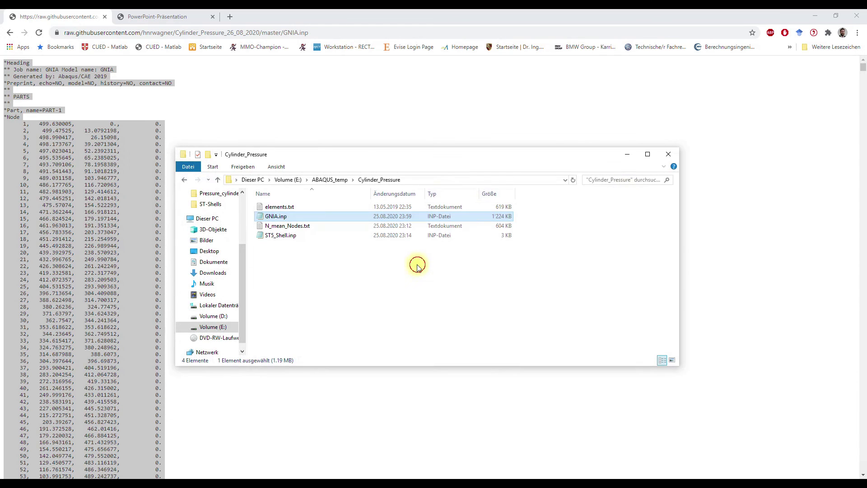
click(203, 416)
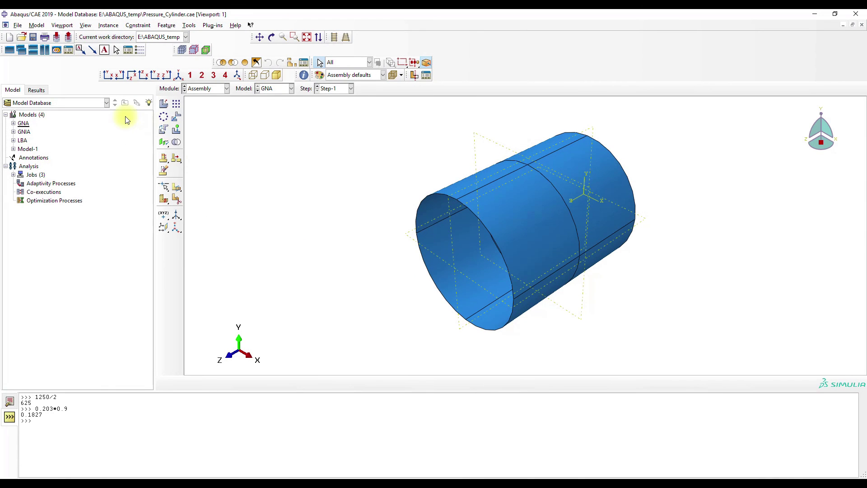
Step: Rename the existing GNIA model to GNIA_2
right_click(24, 132)
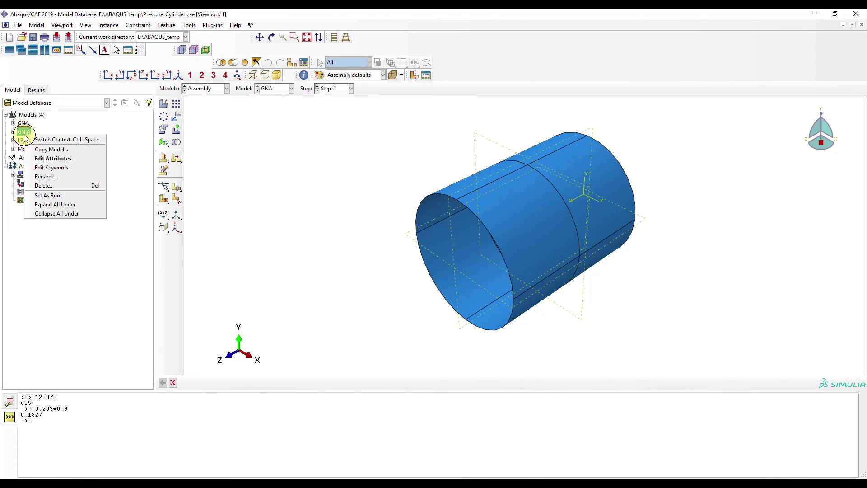
click(63, 176)
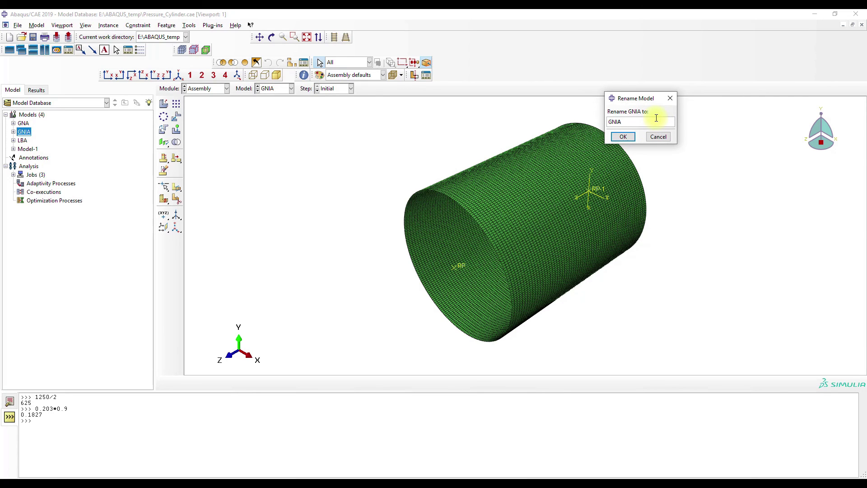
text(_2)
click(623, 136)
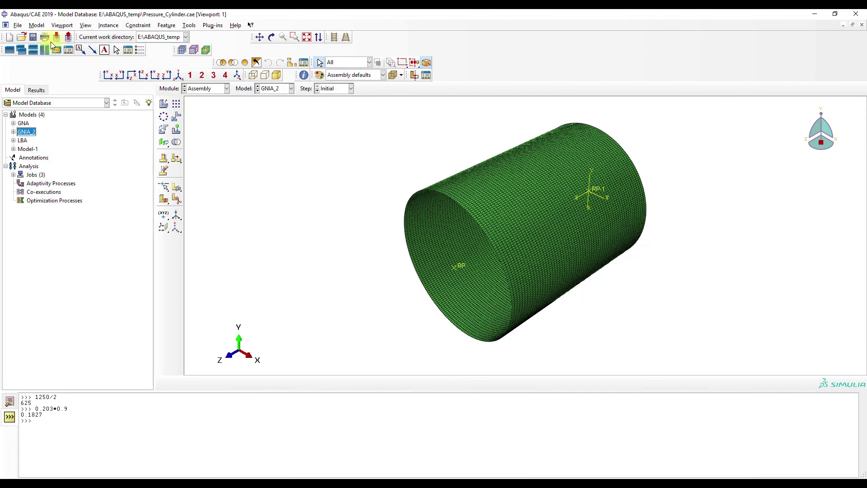
Step: Import GNIA.inp as a new model, after backing out of a part import
click(18, 26)
mouse_move(61, 135)
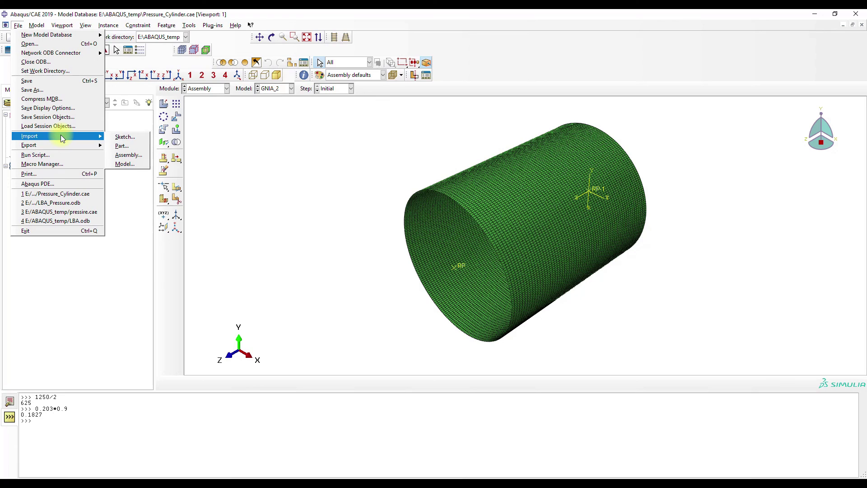
click(121, 146)
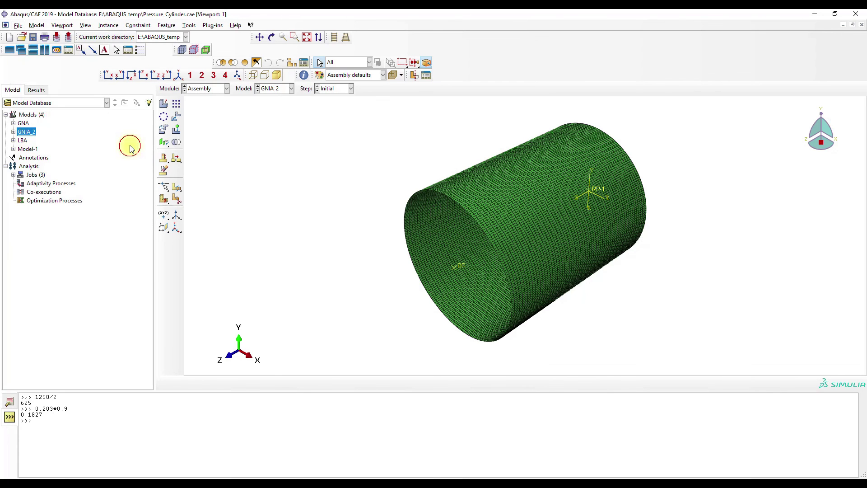
click(540, 174)
click(18, 25)
mouse_move(43, 136)
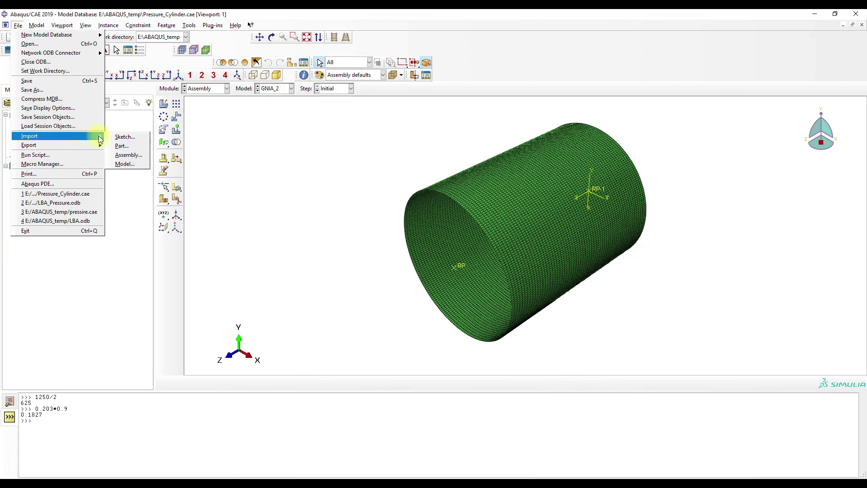
click(123, 163)
click(345, 215)
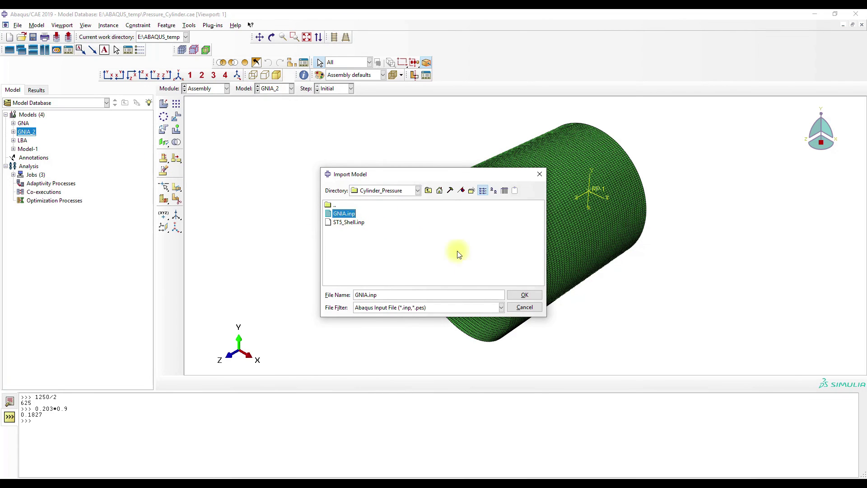
click(511, 294)
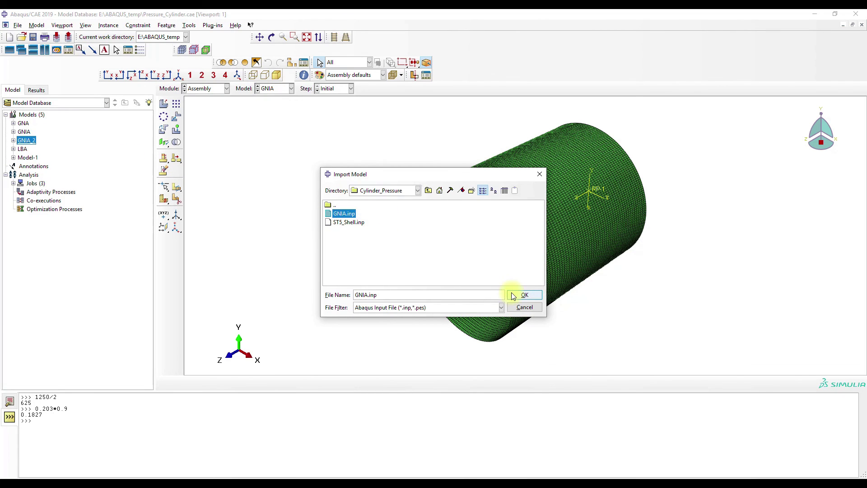
Step: In the Property module, switch between the GNIA_2 and imported GNIA models
click(201, 89)
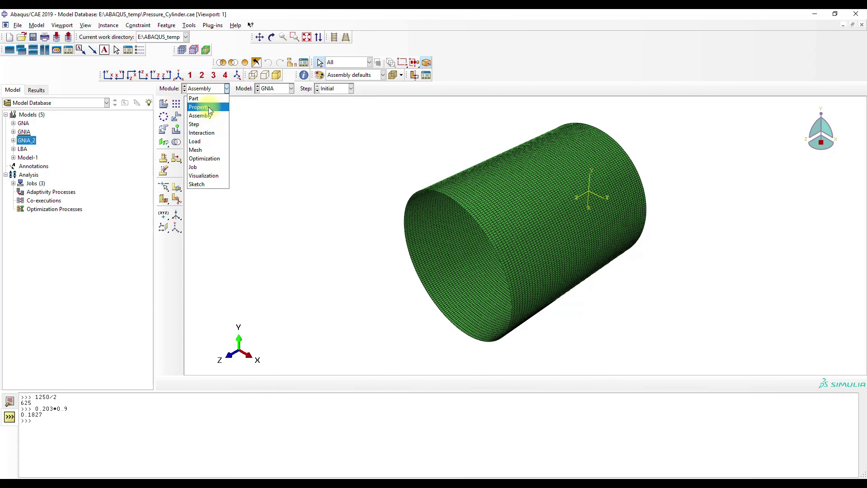
click(201, 107)
click(266, 89)
click(278, 114)
click(277, 89)
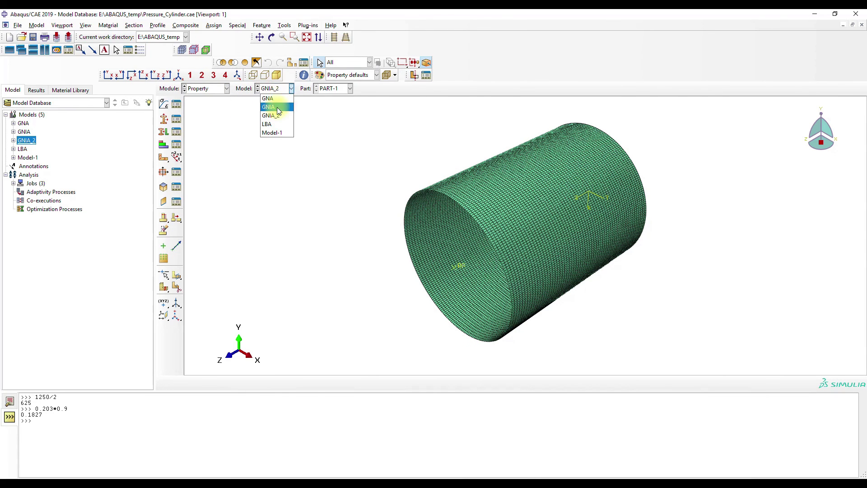
click(277, 107)
Step: Check the Mesh and Job modules, close the Job Manager, and minimize Abaqus/CAE
click(203, 88)
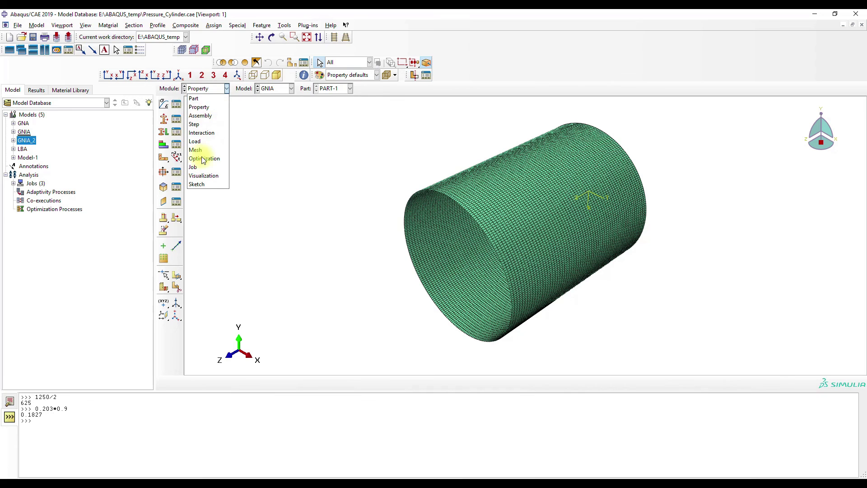
click(196, 150)
click(203, 89)
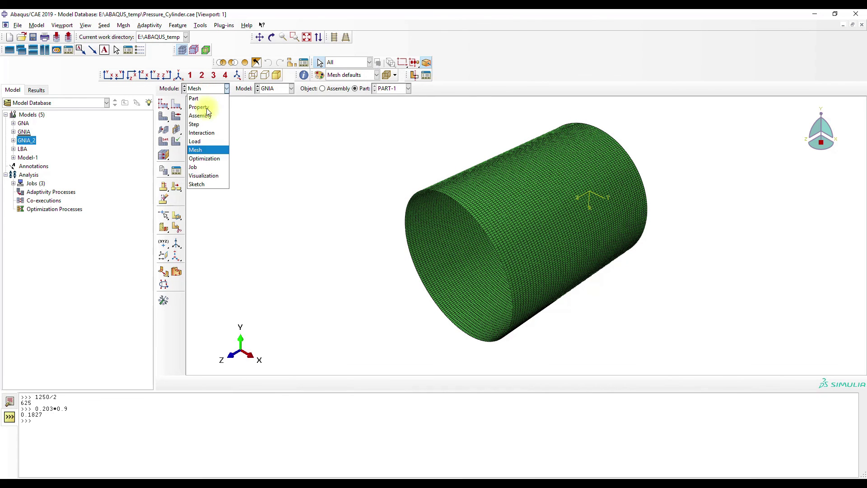
click(195, 167)
click(565, 107)
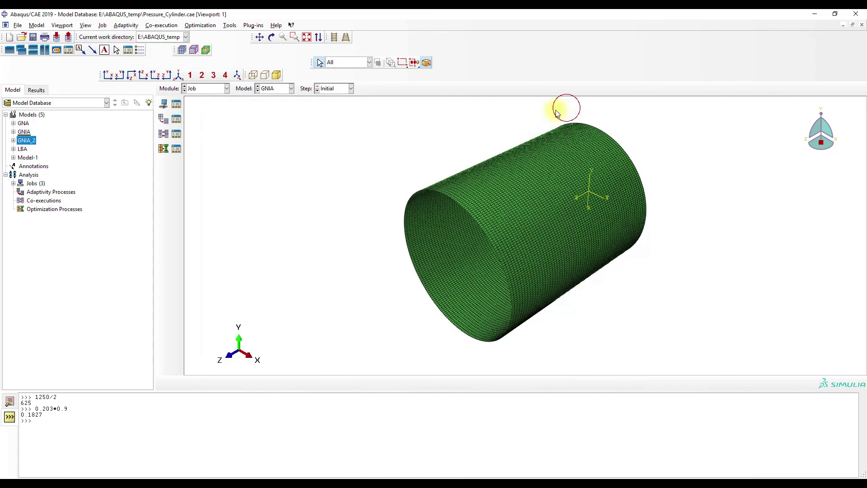
click(813, 14)
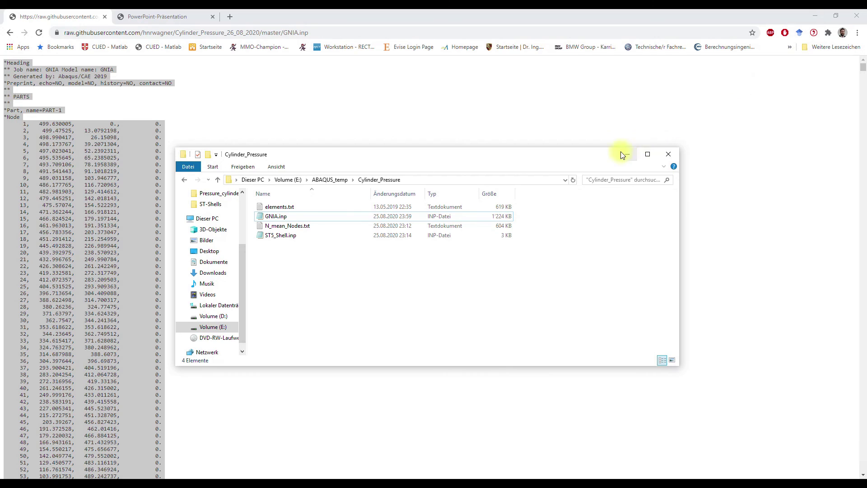